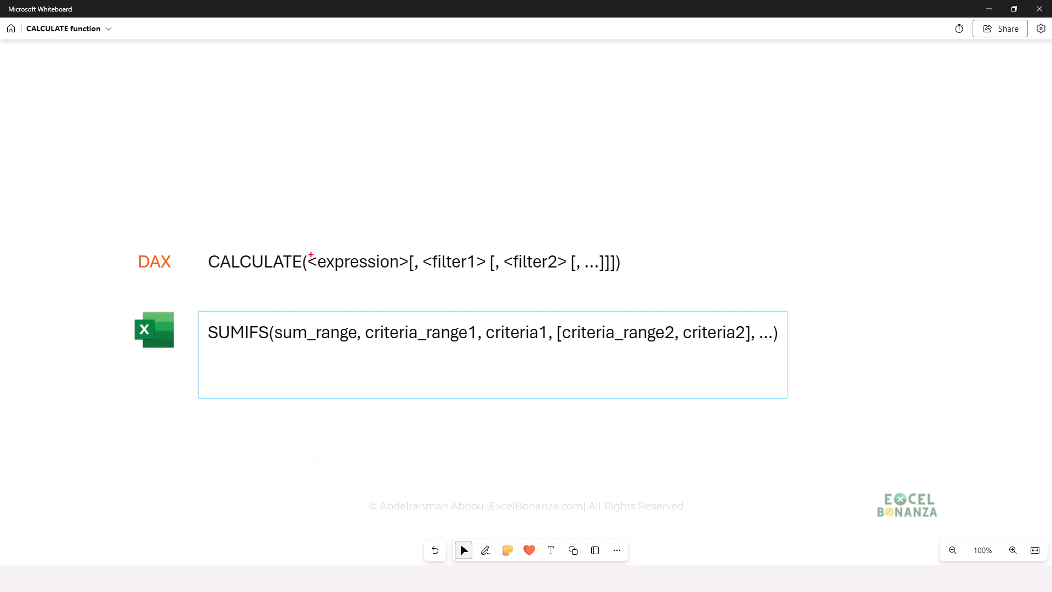
# - Compare the expression and filter arguments of CALCULATE with the sum range and criteria arguments of SUMIFS
pyautogui.moveTo(307, 249); pyautogui.dragTo(409, 282)
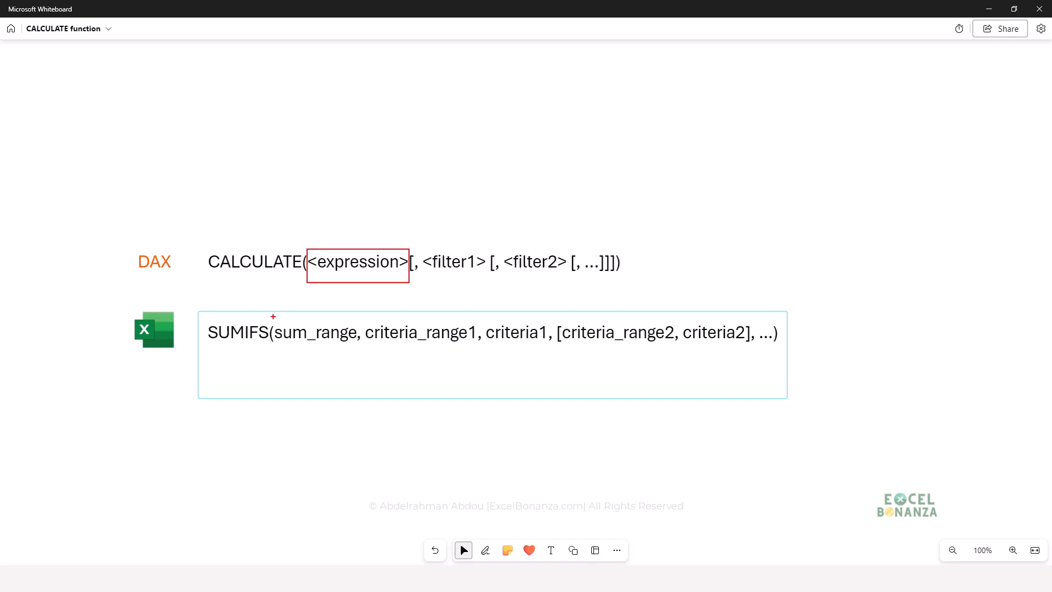
pyautogui.moveTo(272, 317); pyautogui.dragTo(359, 355)
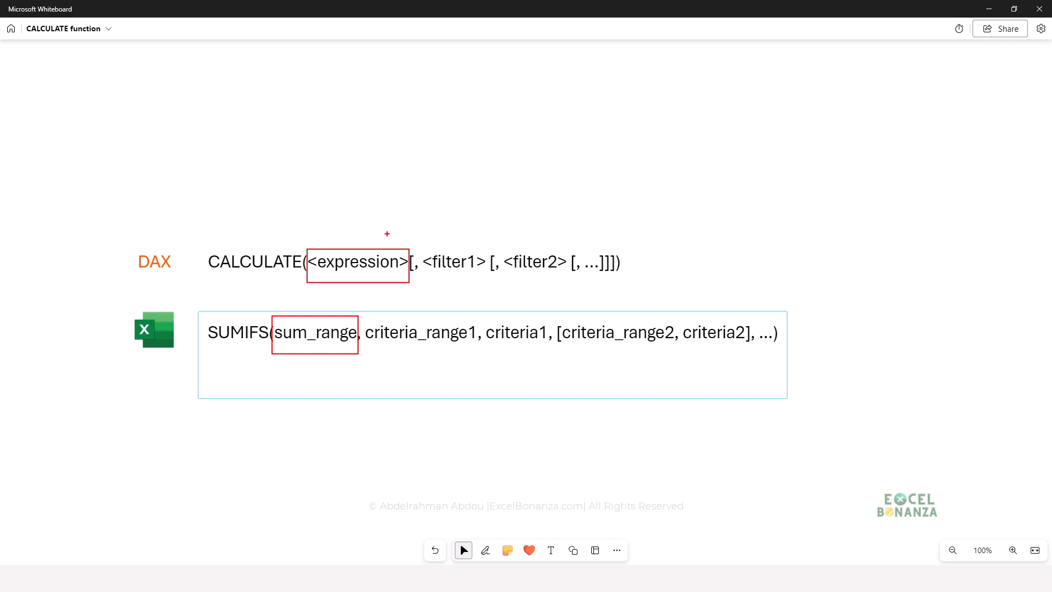
pyautogui.moveTo(415, 240)
pyautogui.mouseDown()
pyautogui.moveTo(470, 282)
pyautogui.moveTo(488, 281)
pyautogui.mouseUp()
pyautogui.moveTo(366, 315); pyautogui.dragTo(551, 356)
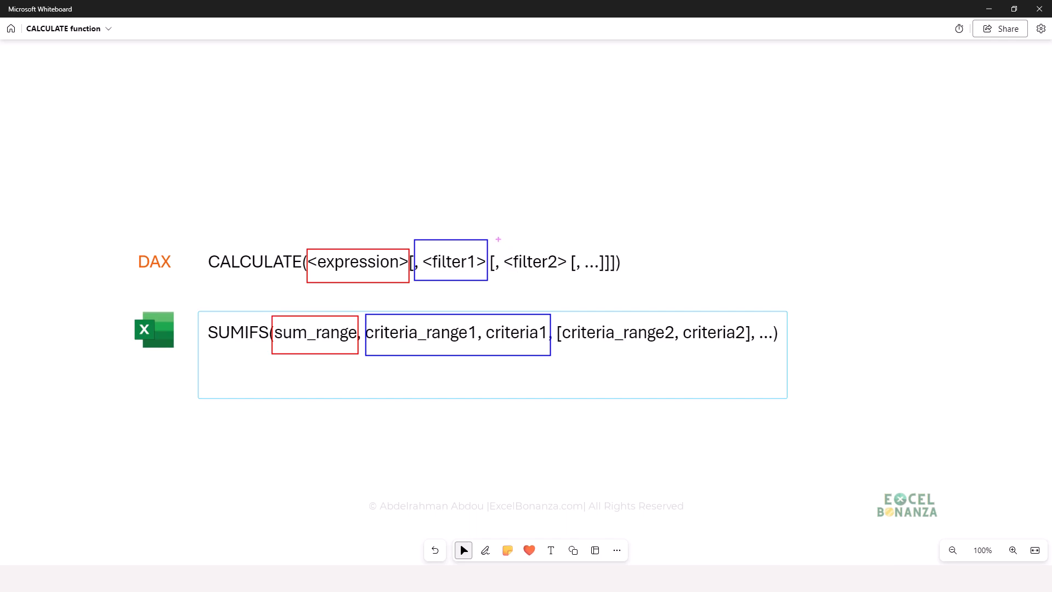
pyautogui.moveTo(497, 239)
pyautogui.mouseDown()
pyautogui.moveTo(579, 280)
pyautogui.moveTo(587, 364)
pyautogui.moveTo(743, 365)
pyautogui.moveTo(757, 354)
pyautogui.mouseUp()
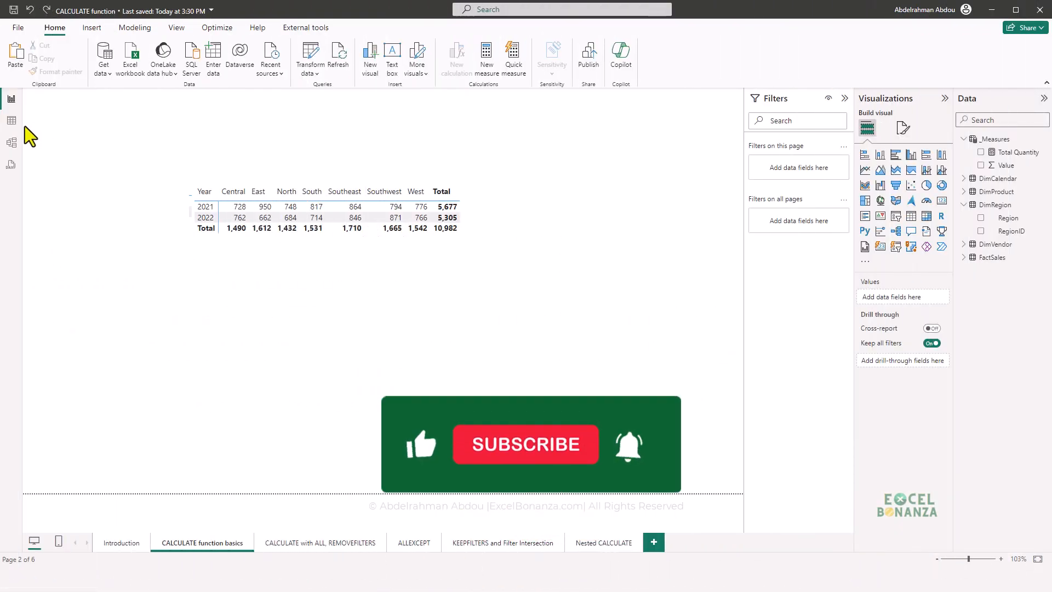
# - In the Power BI report, check the data model and examine the formula of the Total Quantity measure
pyautogui.click(13, 144)
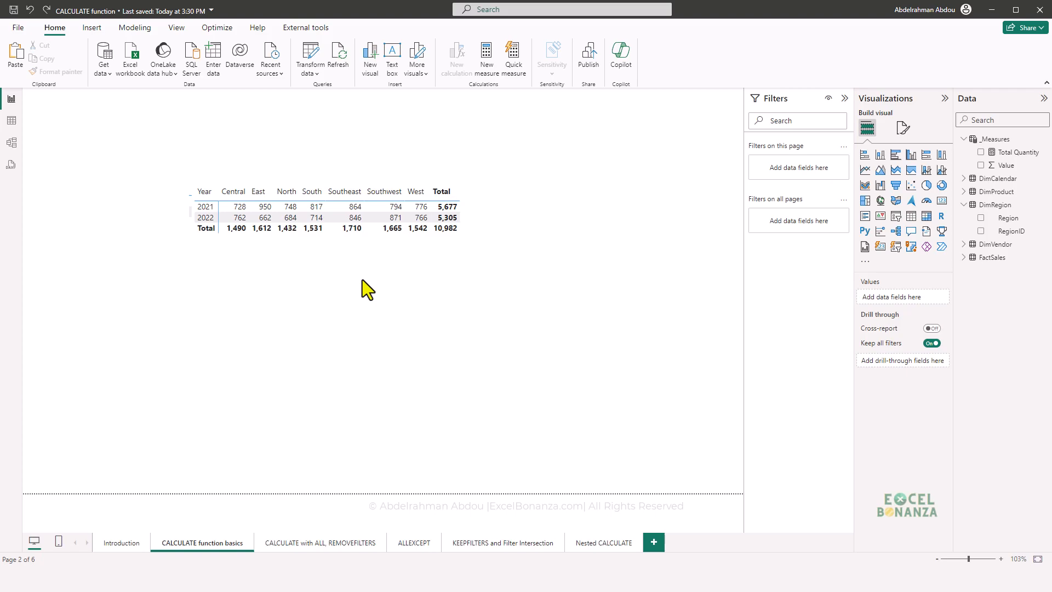
pyautogui.click(422, 245)
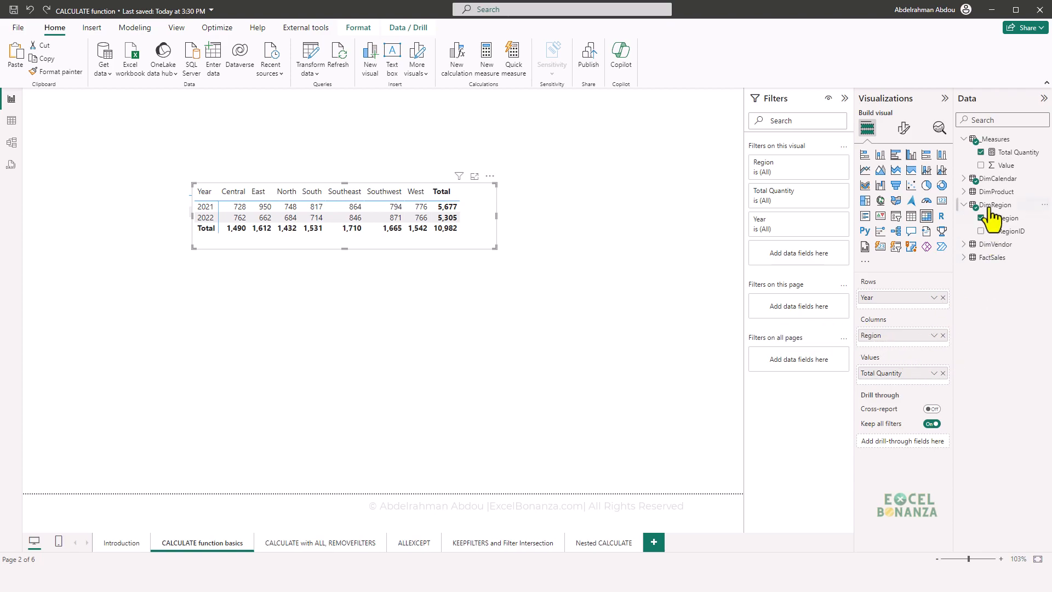
pyautogui.click(1011, 152)
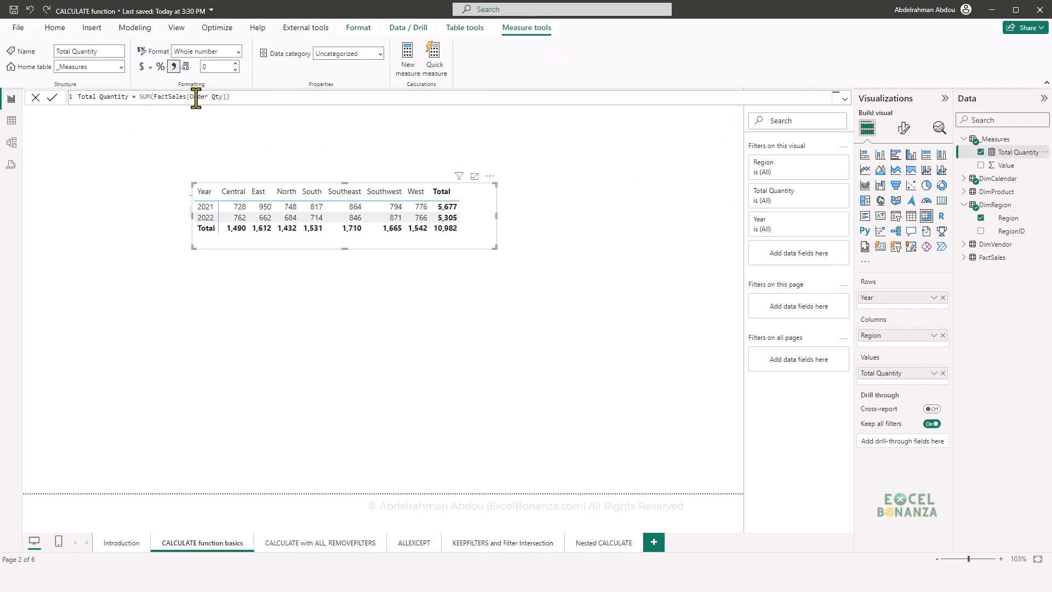
pyautogui.click(234, 98)
pyautogui.scroll(4, 240, 99)
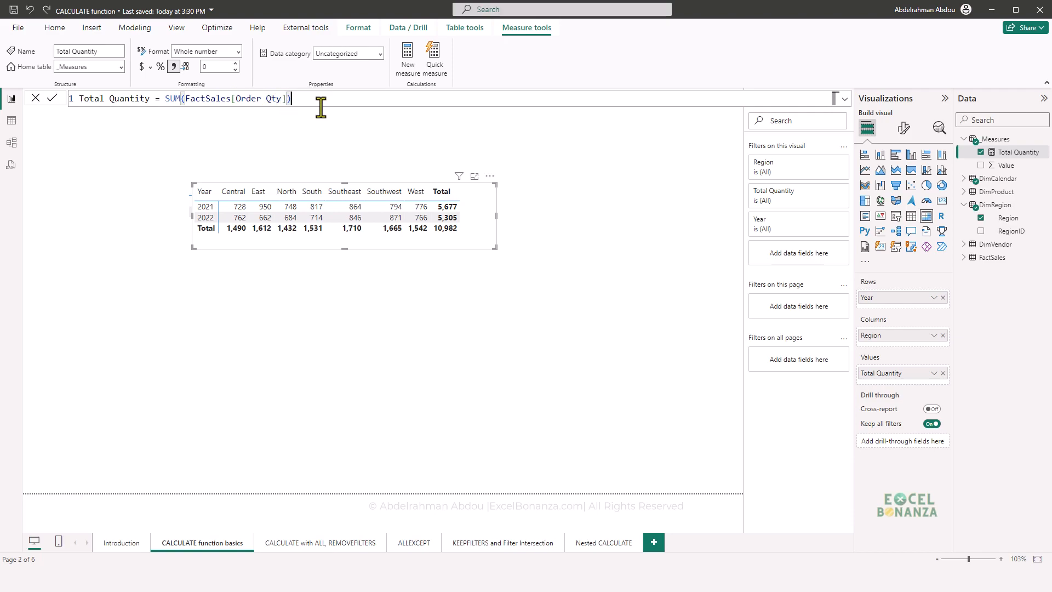
pyautogui.click(331, 127)
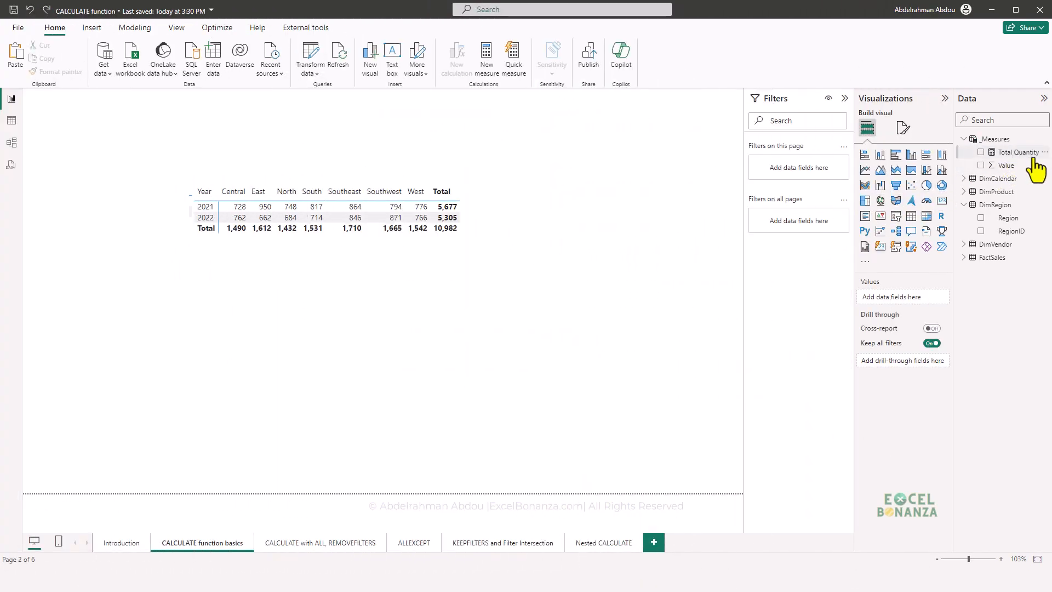
# - Create a new measure in the _Measures table named Quantity in 2022 and begin its formula with the CALCULATE function
pyautogui.click(1018, 152)
pyautogui.rightClick(1019, 149)
pyautogui.click(986, 184)
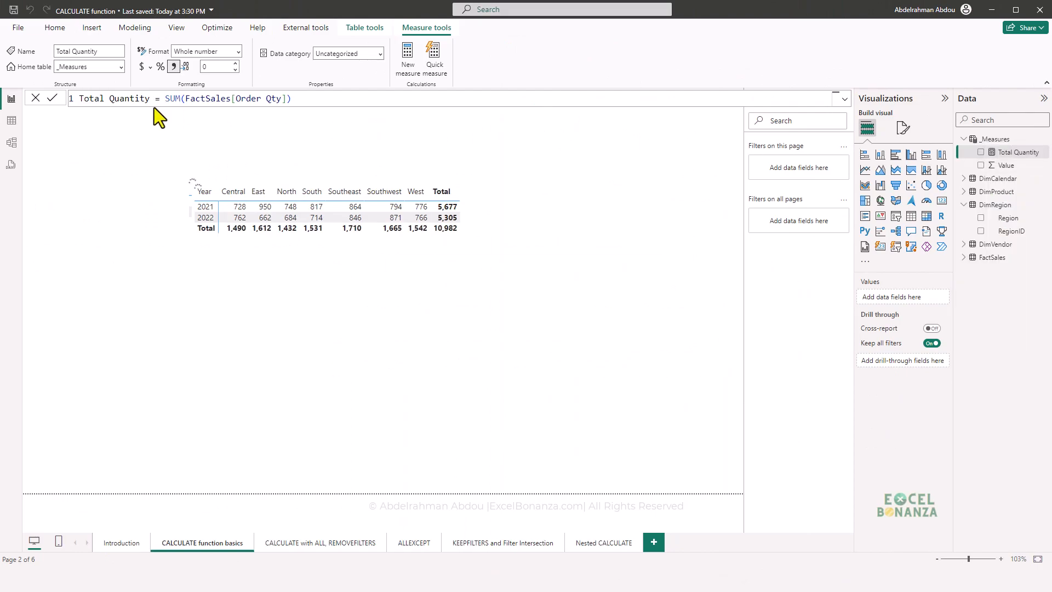
pyautogui.press('capslock')
pyautogui.write('Q')
pyautogui.press('capslock')
pyautogui.write('una')
pyautogui.press('BackSpace')
pyautogui.press('BackSpace')
pyautogui.write('antity in 2022 = calc')
pyautogui.press('Tab')
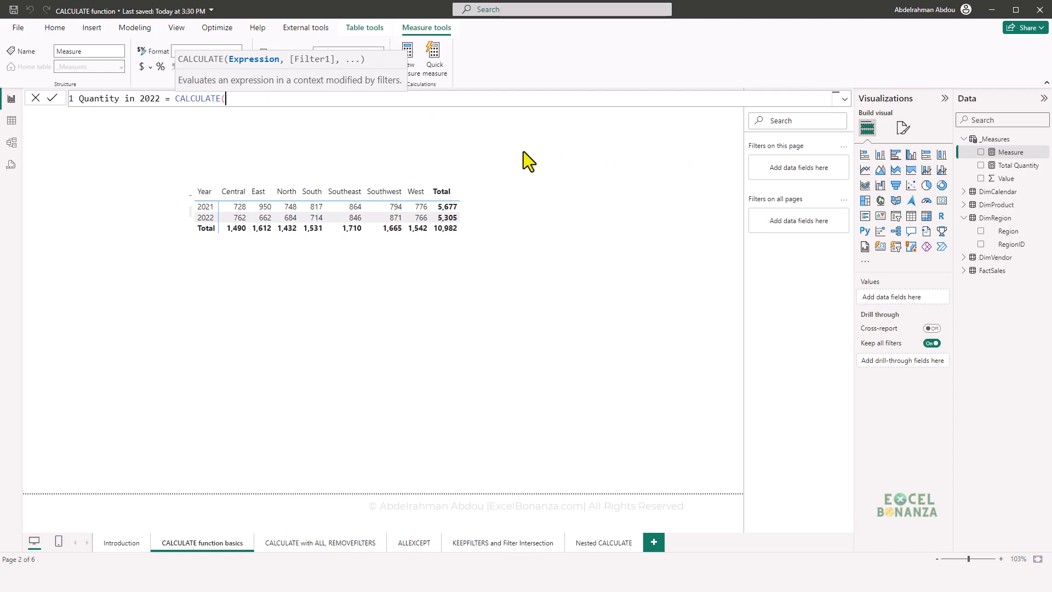
# - Complete the CALCULATE formula with the expression [Total Quantity] and the filter DimCalendar[Year] = 2022, and commit the measure
pyautogui.write('Tota')
pyautogui.press('Tab')
pyautogui.write(',')
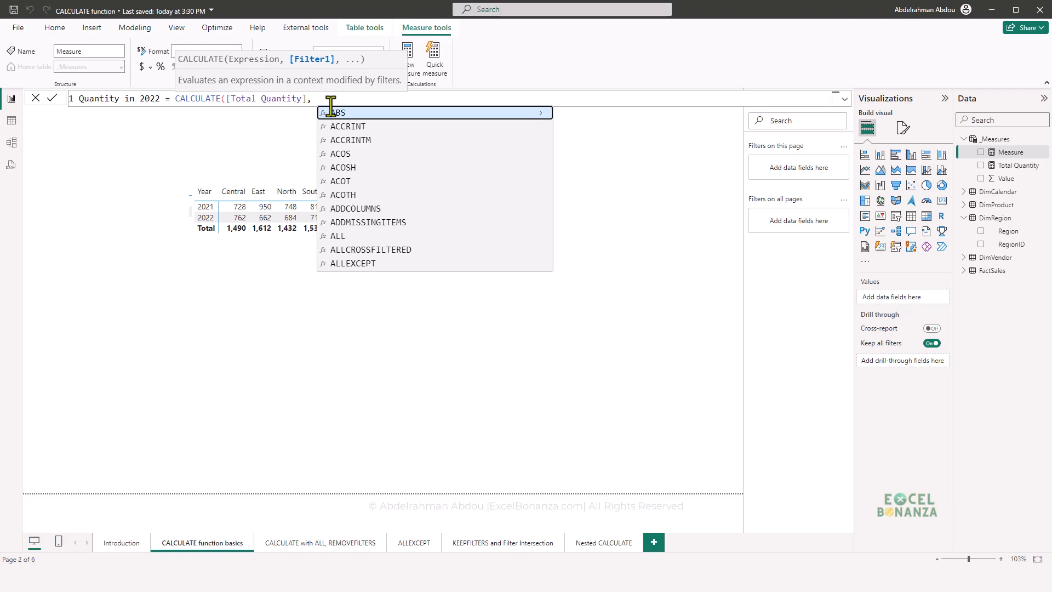
pyautogui.write(' year')
pyautogui.press('Up')
pyautogui.press('Up')
pyautogui.press('Up')
pyautogui.press('Up')
pyautogui.press('Up')
pyautogui.press('Up')
pyautogui.press('Up')
pyautogui.press('Up')
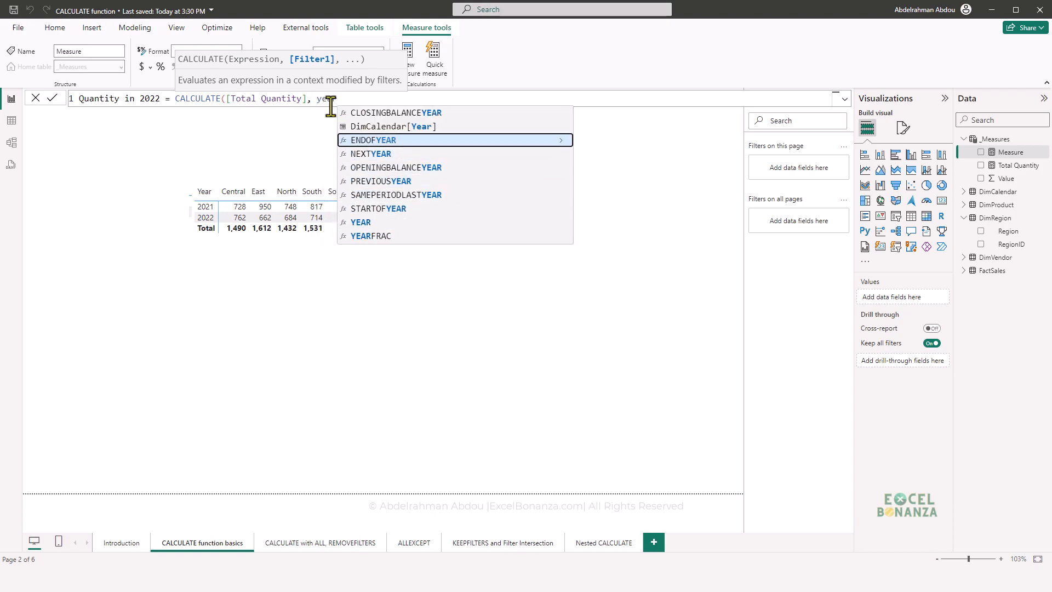
pyautogui.press('Tab')
pyautogui.write('= ')
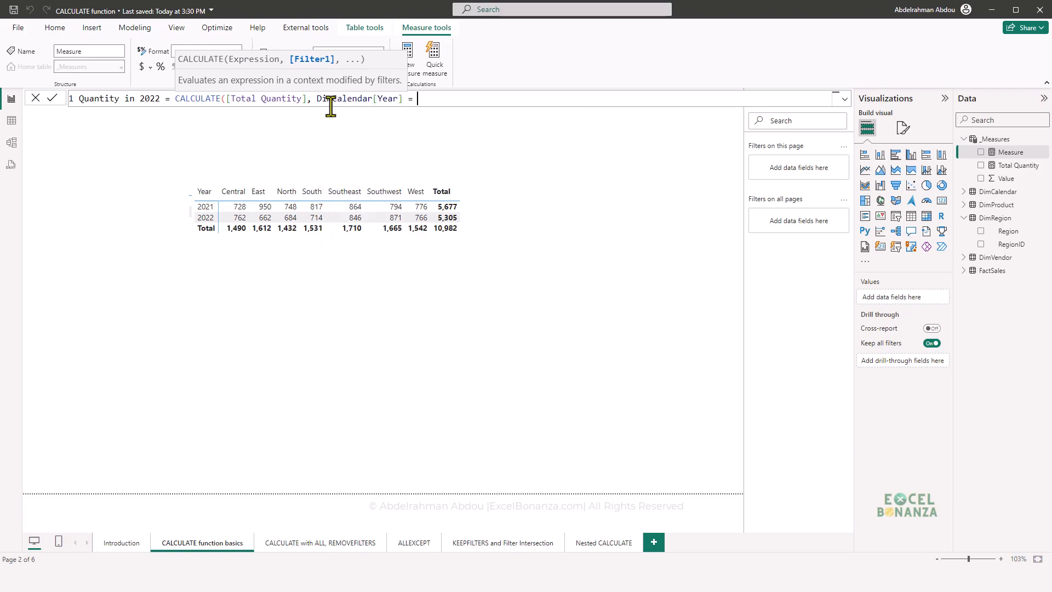
pyautogui.write('2022)')
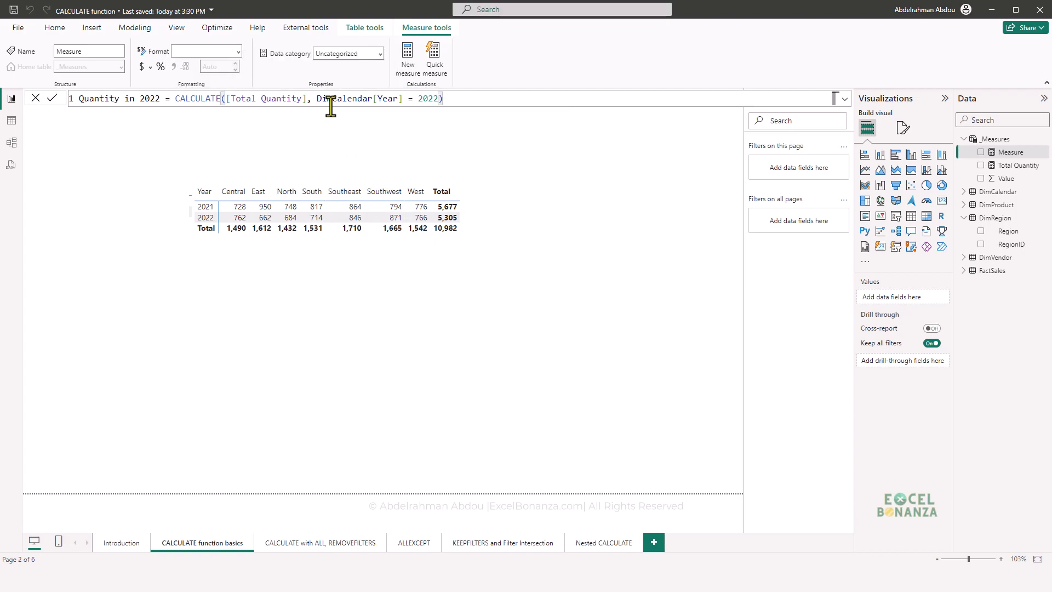
pyautogui.press('Return')
# - Duplicate the matrix below the original and replace Total Quantity with Quantity in 2022 as the copy's value
pyautogui.click(300, 225)
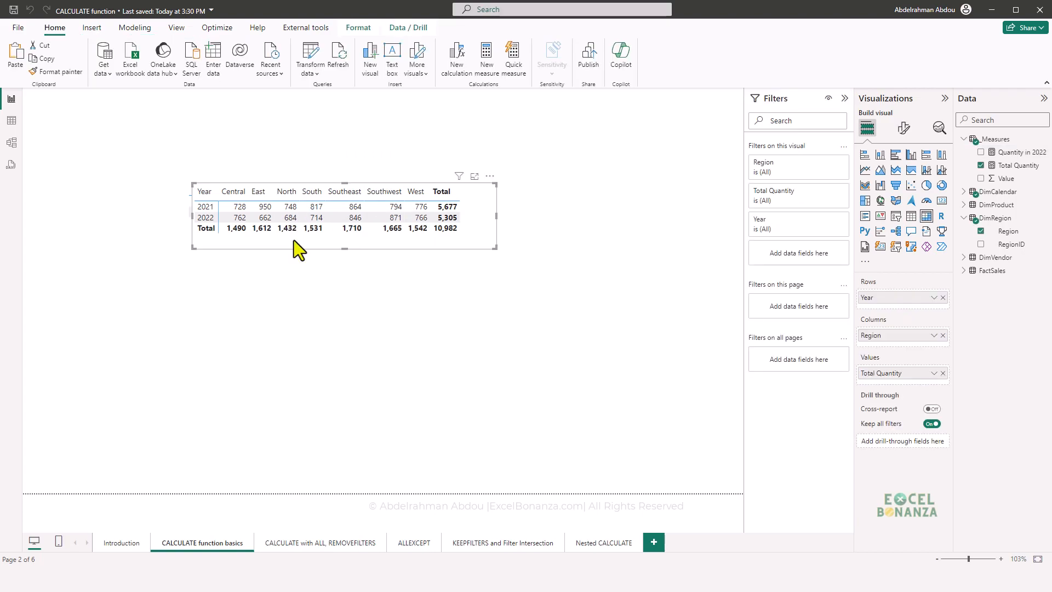
pyautogui.hotkey('ctrl', 'c')
pyautogui.hotkey('ctrl', 'v')
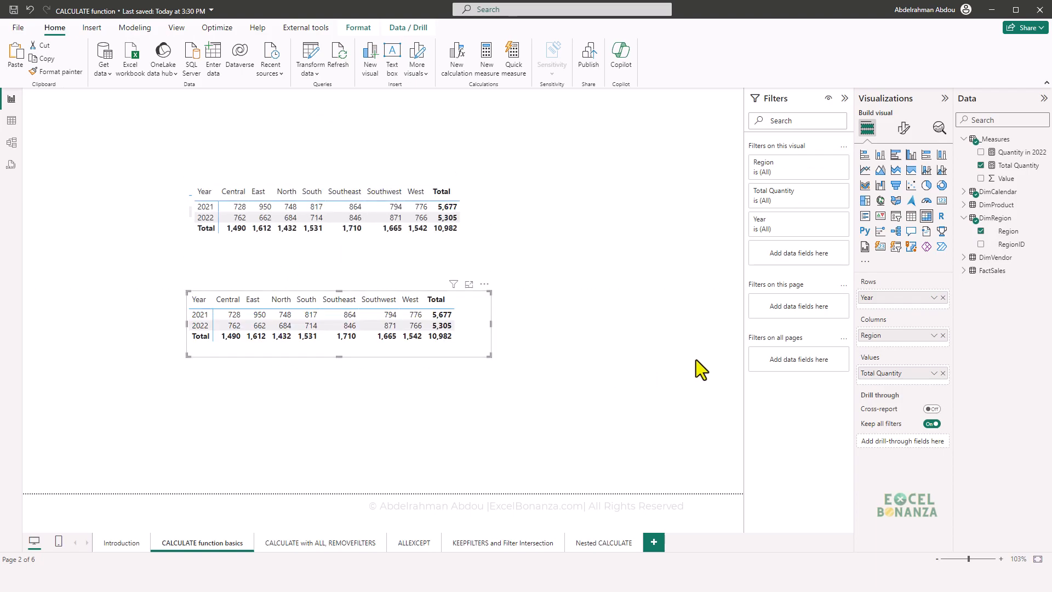
pyautogui.click(943, 374)
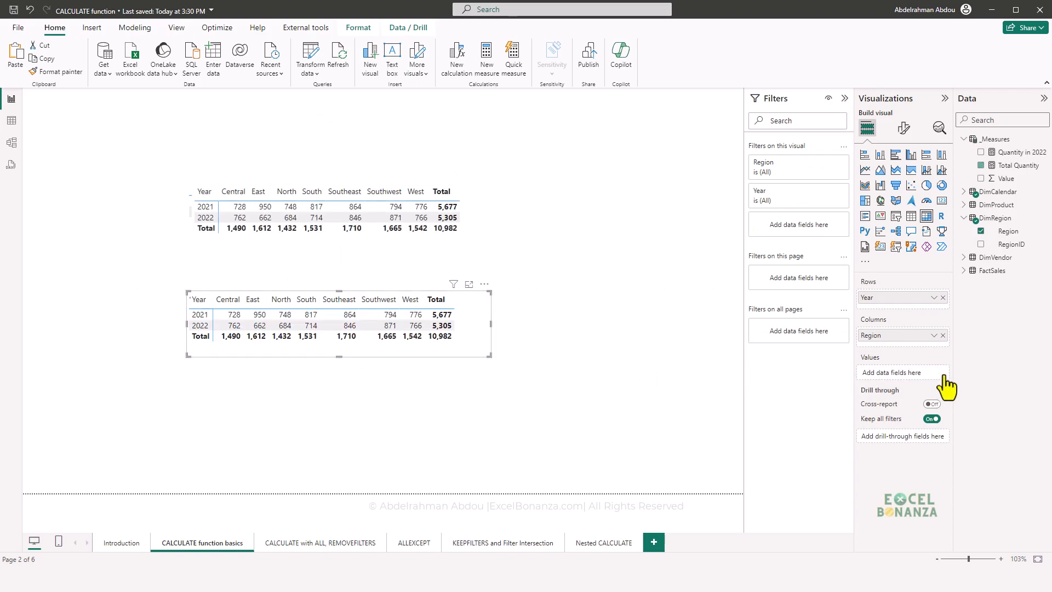
pyautogui.moveTo(1014, 152); pyautogui.dragTo(912, 379)
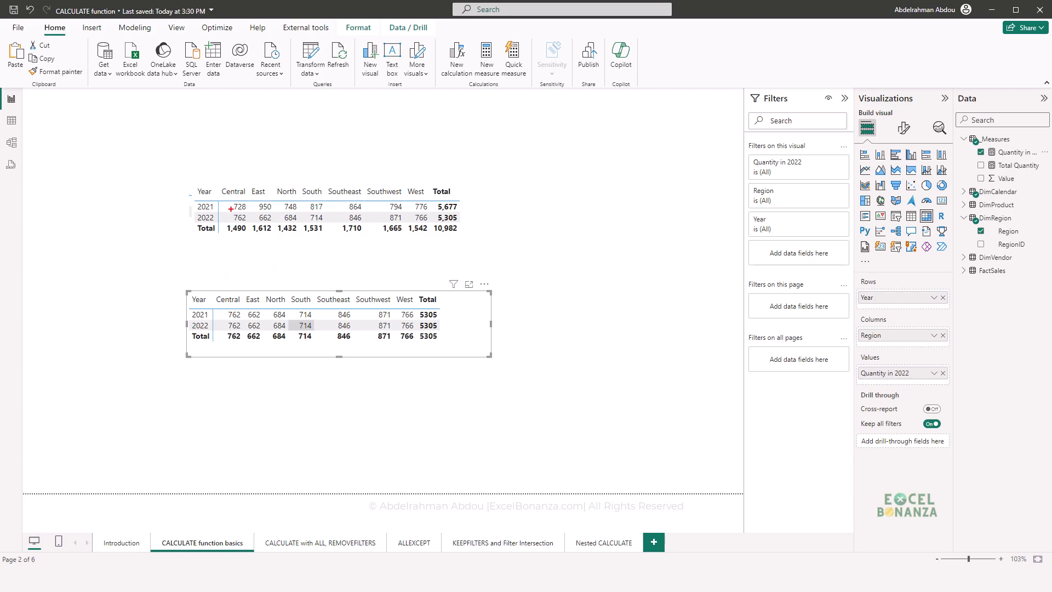
# - Compare the 2022 row of the original matrix with every row of the Quantity in 2022 matrix
pyautogui.moveTo(228, 211)
pyautogui.mouseDown()
pyautogui.moveTo(257, 225)
pyautogui.moveTo(431, 223)
pyautogui.mouseUp()
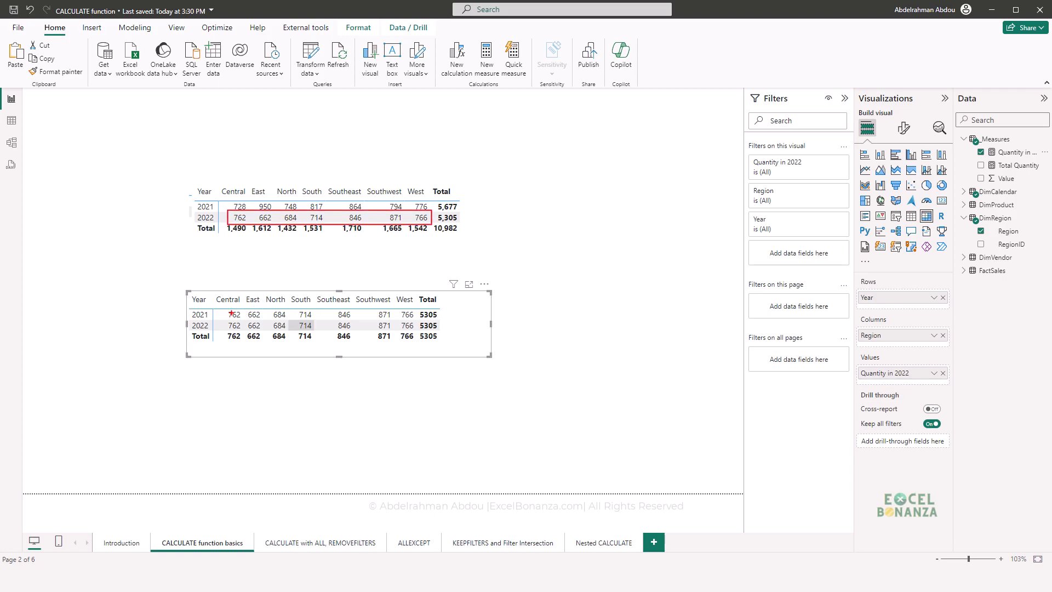
pyautogui.moveTo(223, 309)
pyautogui.mouseDown()
pyautogui.moveTo(315, 351)
pyautogui.moveTo(416, 345)
pyautogui.mouseUp()
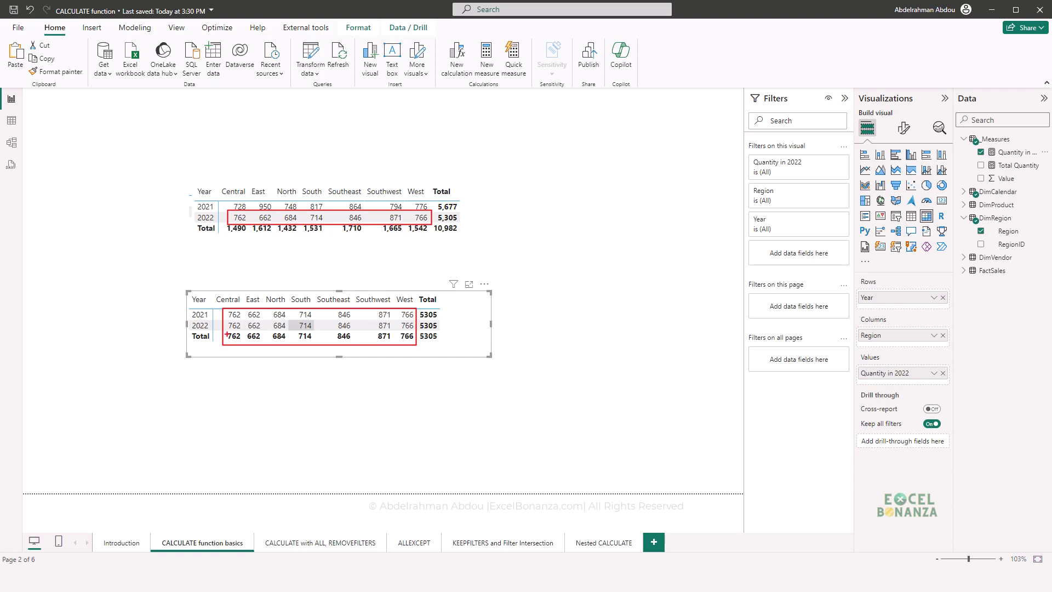
pyautogui.moveTo(224, 331)
pyautogui.mouseDown()
pyautogui.moveTo(258, 342)
pyautogui.moveTo(416, 343)
pyautogui.mouseUp()
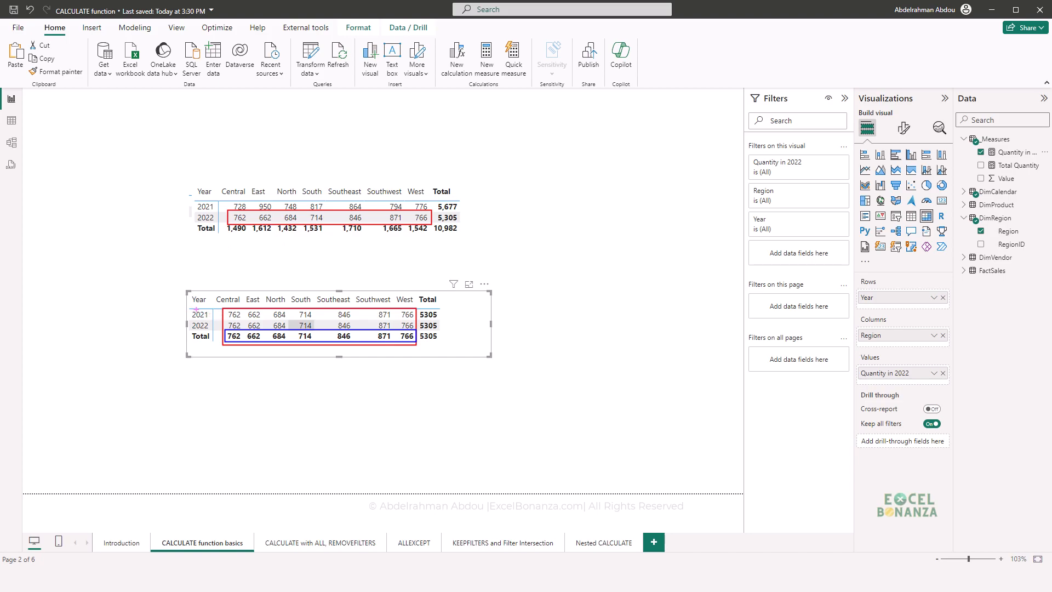
pyautogui.moveTo(188, 307); pyautogui.dragTo(212, 320)
pyautogui.press('Escape')
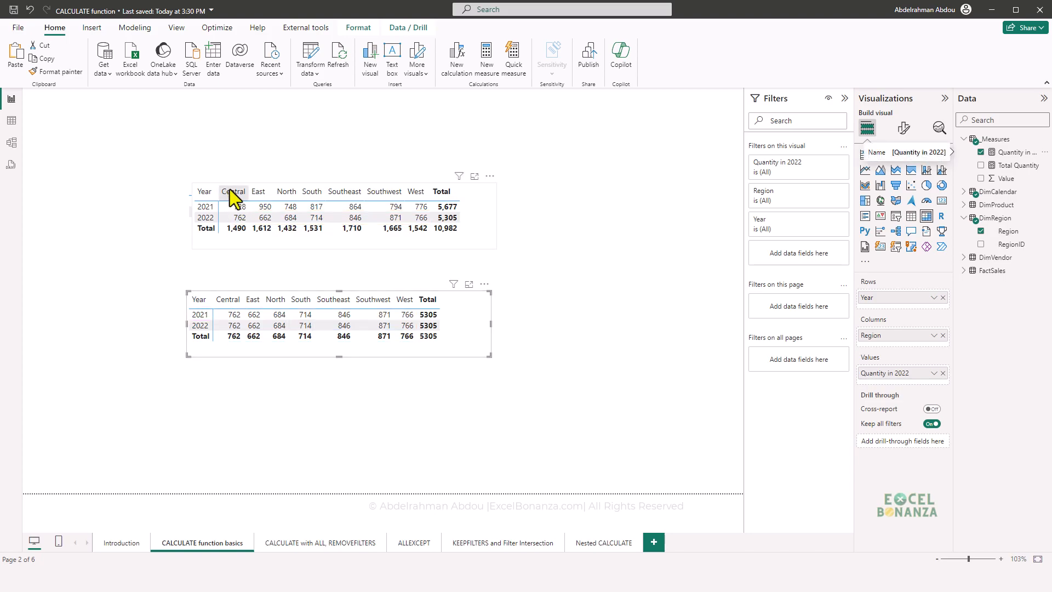
pyautogui.hotkey('ctrl', '2')
# - Review the Quantity in 2022 formula, focusing on its DimCalendar[Year] = 2022 filter argument
pyautogui.click(1011, 153)
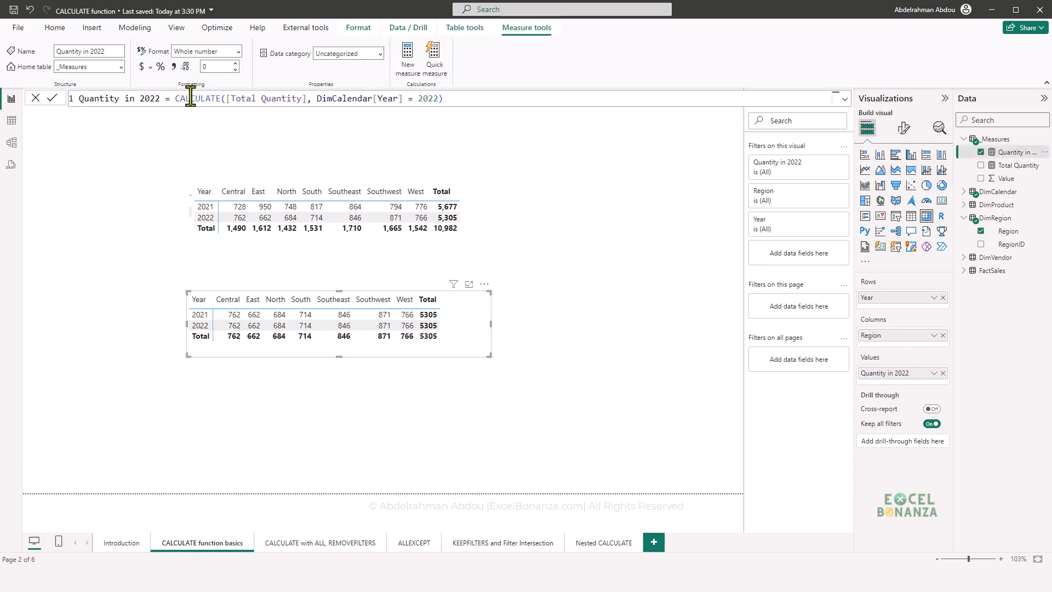
pyautogui.click(443, 105)
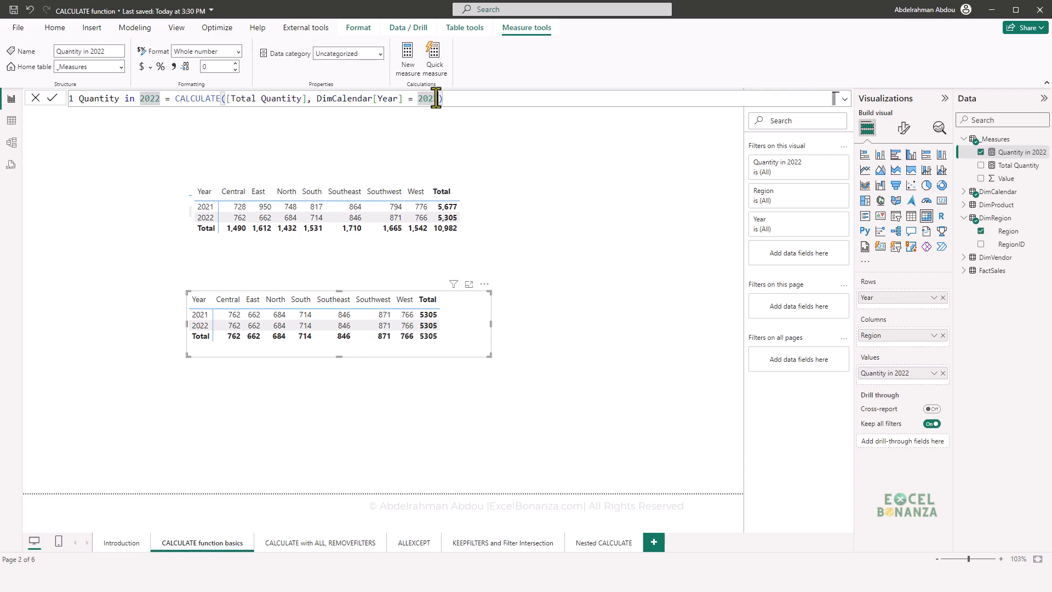
pyautogui.moveTo(439, 99); pyautogui.dragTo(317, 100)
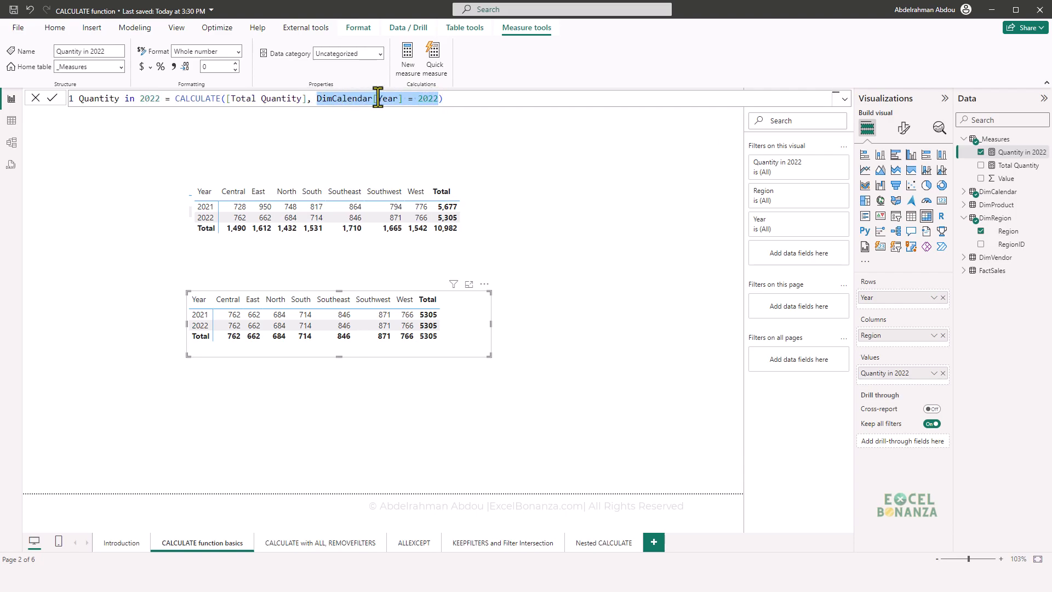
pyautogui.moveTo(438, 99); pyautogui.dragTo(319, 99)
pyautogui.click(414, 99)
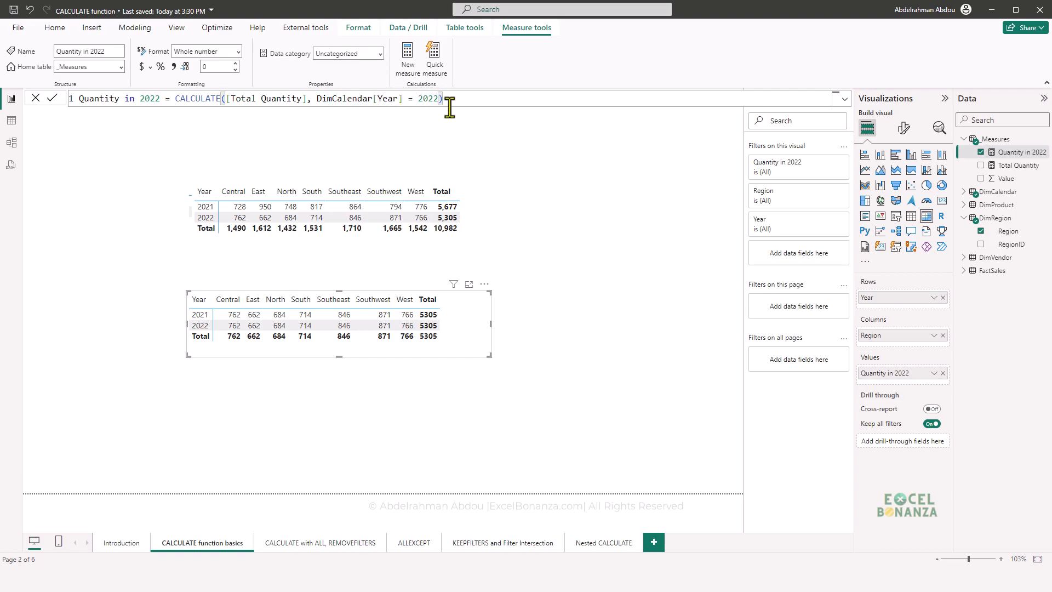
pyautogui.press('Escape')
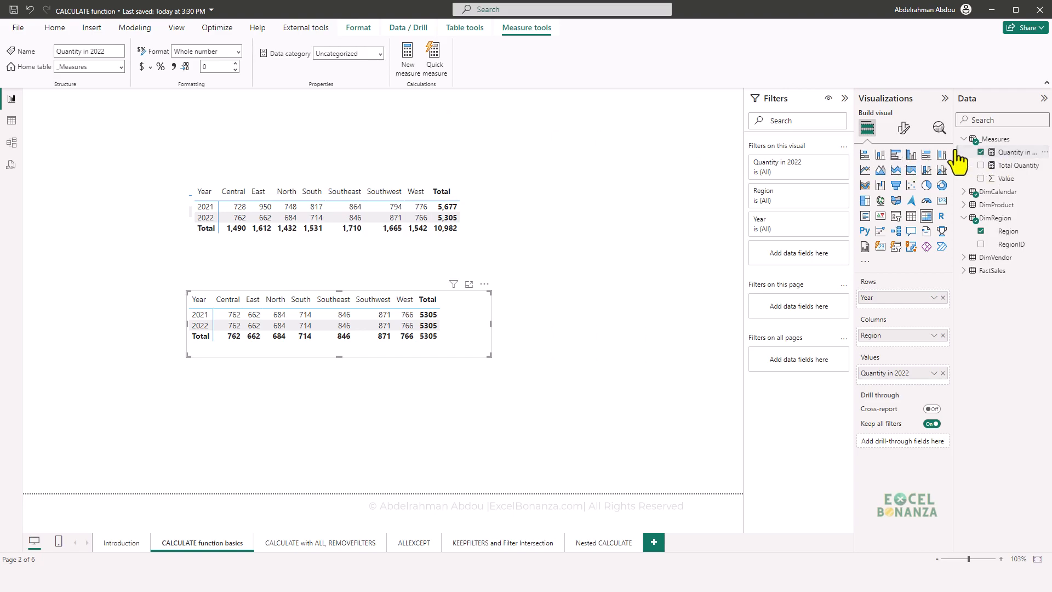
# - Copy the Quantity in 2022 formula into a new measure in the _Measures table
pyautogui.click(1013, 165)
pyautogui.click(1013, 153)
pyautogui.click(36, 98)
pyautogui.hotkey('ctrl', 'c')
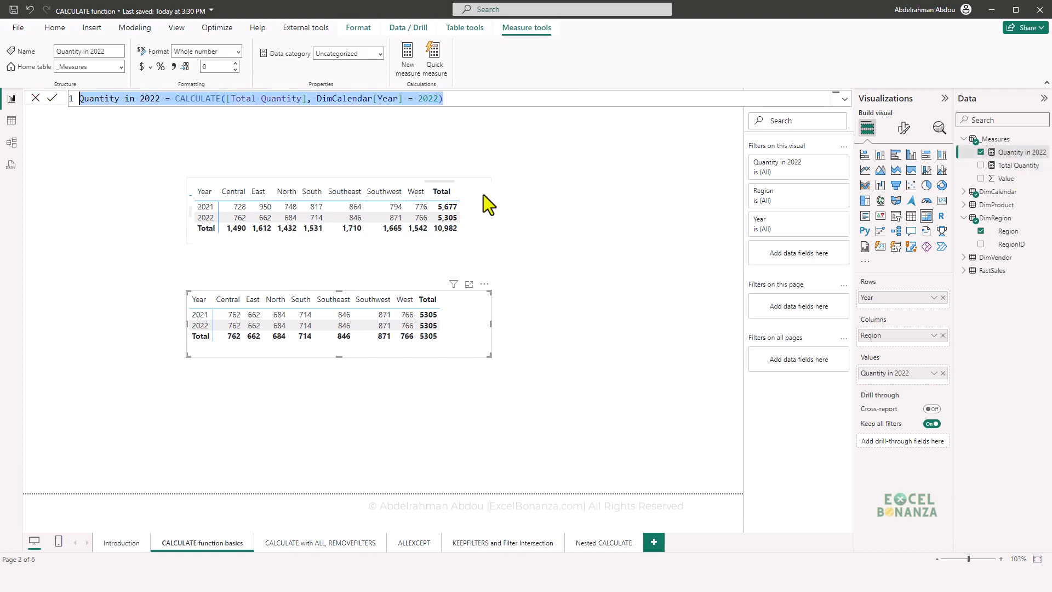
pyautogui.rightClick(1047, 154)
pyautogui.click(984, 185)
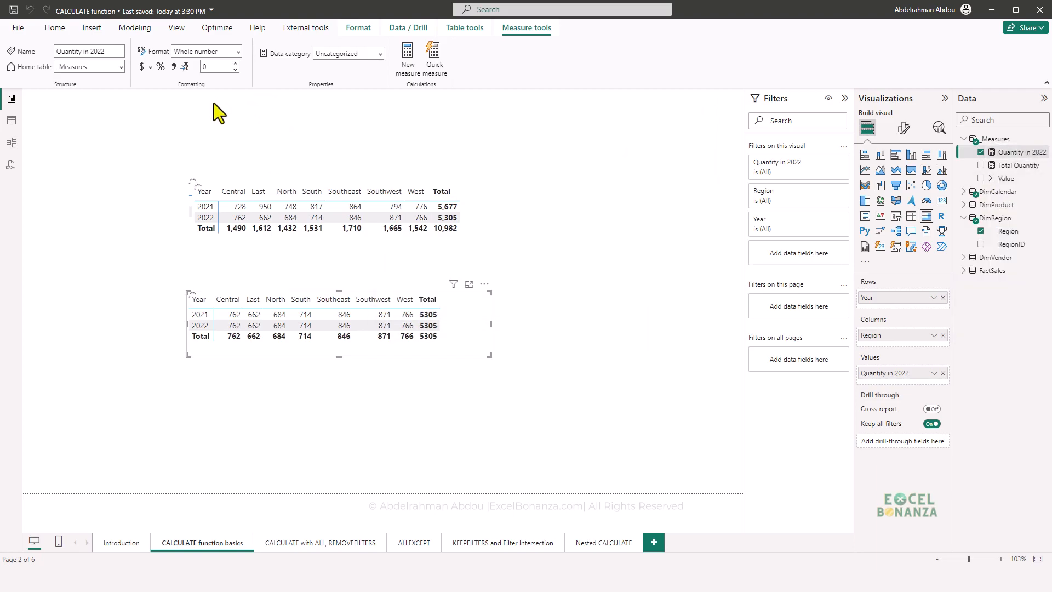
pyautogui.hotkey('ctrl', 'v')
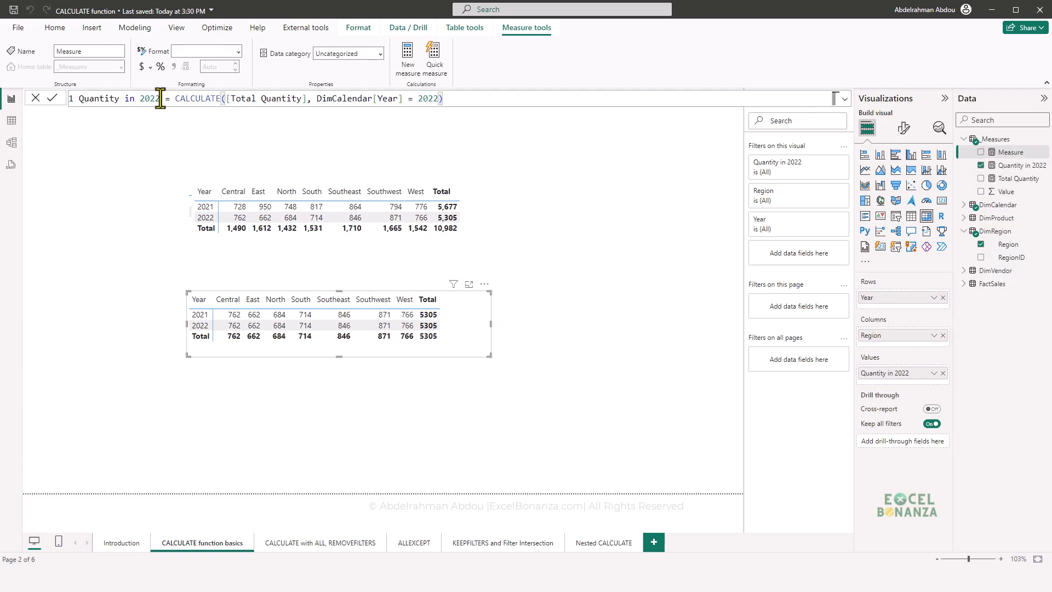
# - Name the new measure Quantity in 2022 and East region
pyautogui.click(159, 99)
pyautogui.write('and ')
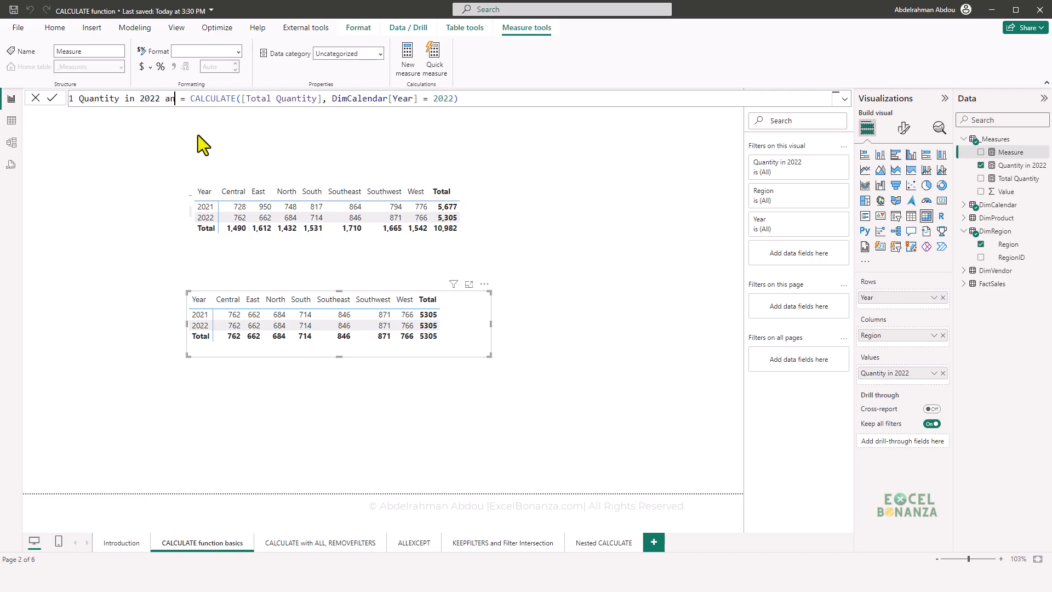
pyautogui.write('East reg')
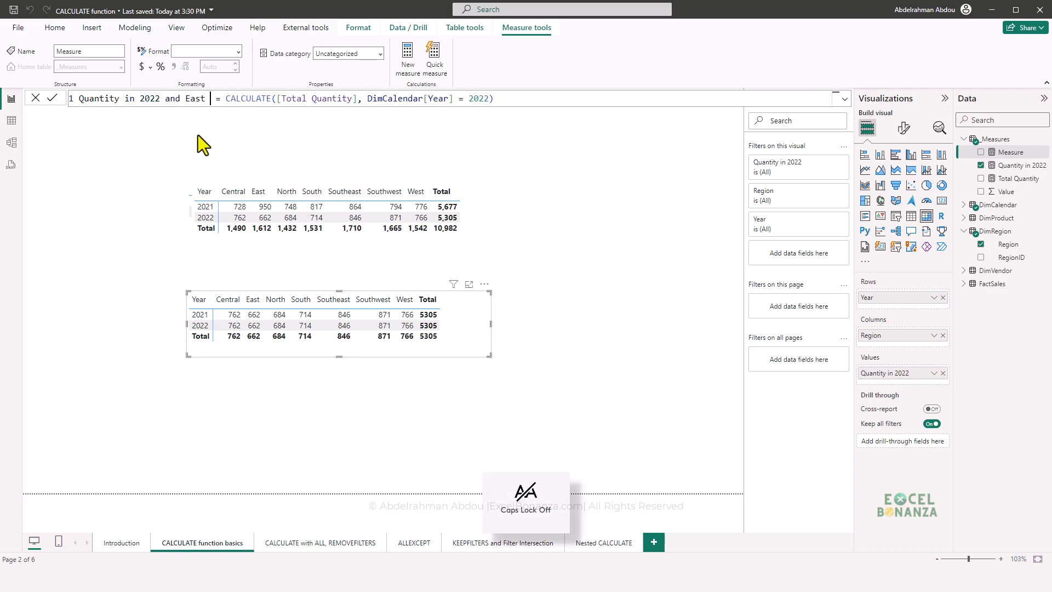
pyautogui.write('ion')
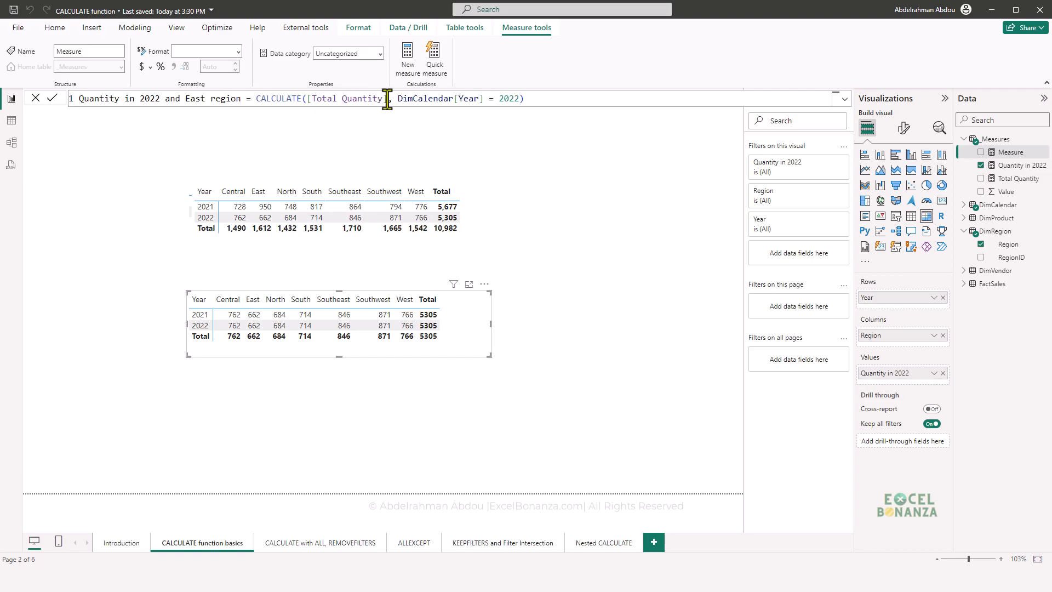
# - Add DimRegion[Region] = "East" as a second filter argument to the Quantity in 2022 and East region measure and commit the formula
pyautogui.click(520, 99)
pyautogui.write(', regi')
pyautogui.press('Tab')
pyautogui.write('=')
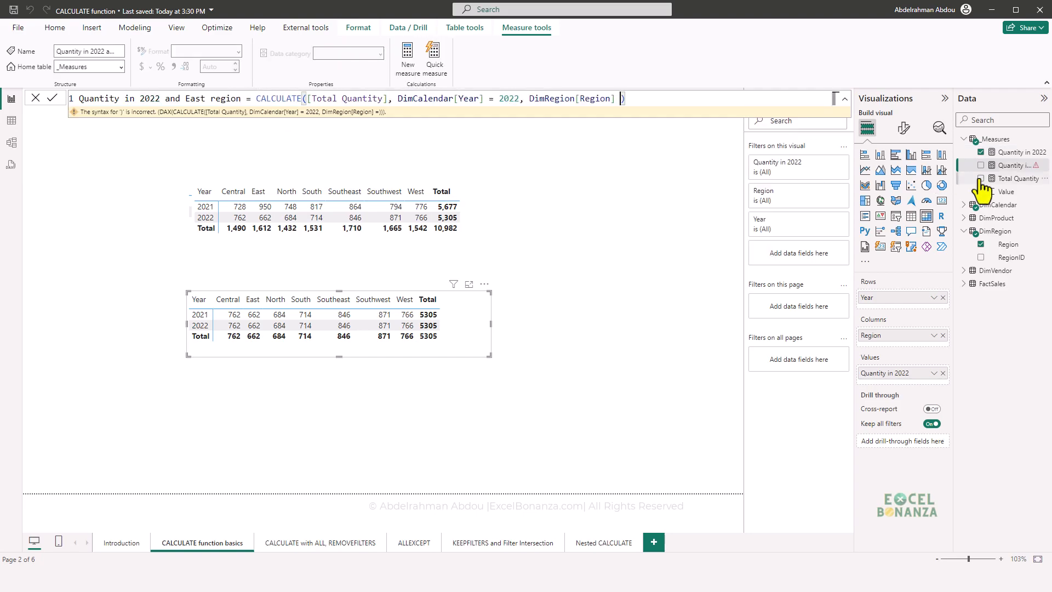
pyautogui.write('"East"')
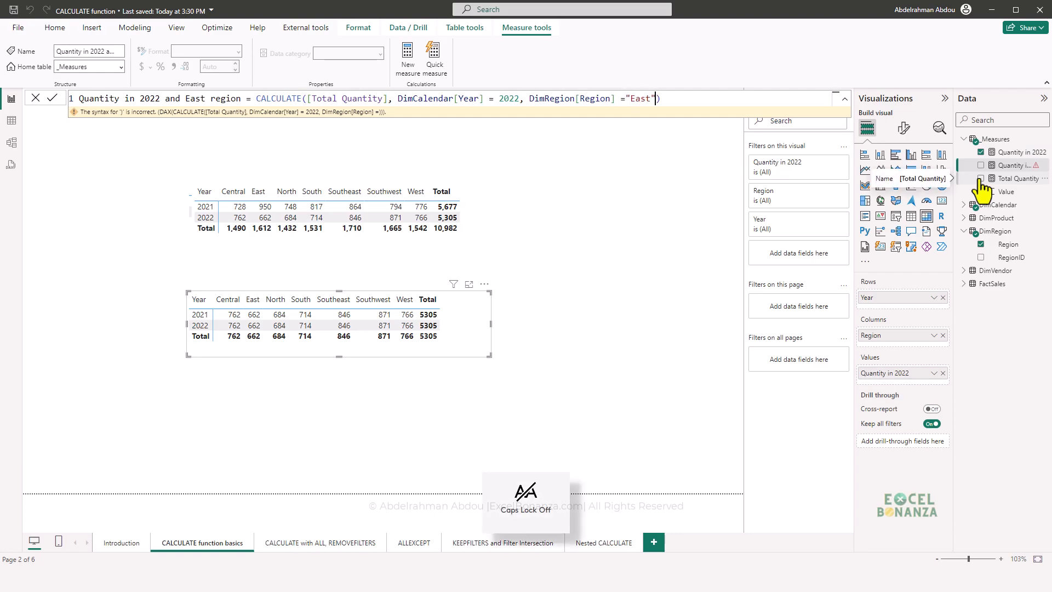
pyautogui.press('Return')
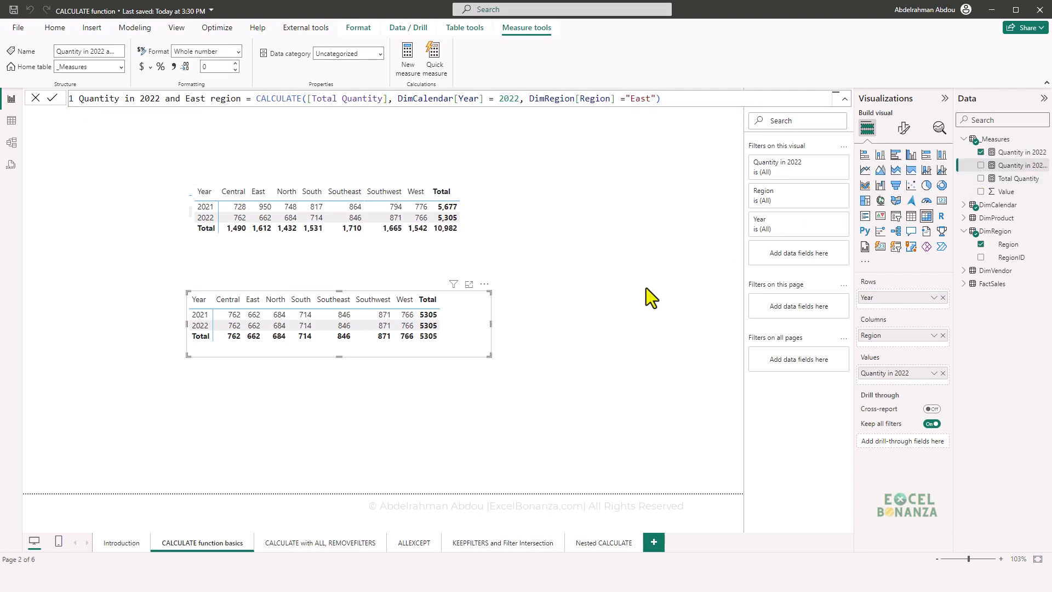
pyautogui.click(590, 307)
# - Duplicate the Quantity in 2022 matrix below itself and replace the copy's value with Quantity in 2022 and East region
pyautogui.click(401, 354)
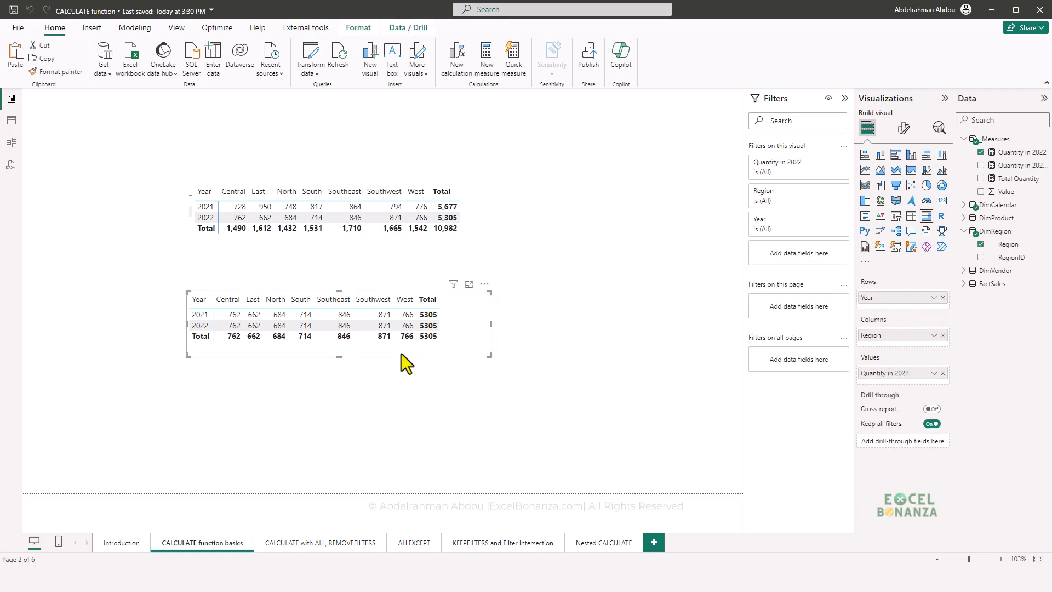
pyautogui.hotkey('ctrl', 'c')
pyautogui.hotkey('ctrl', 'v')
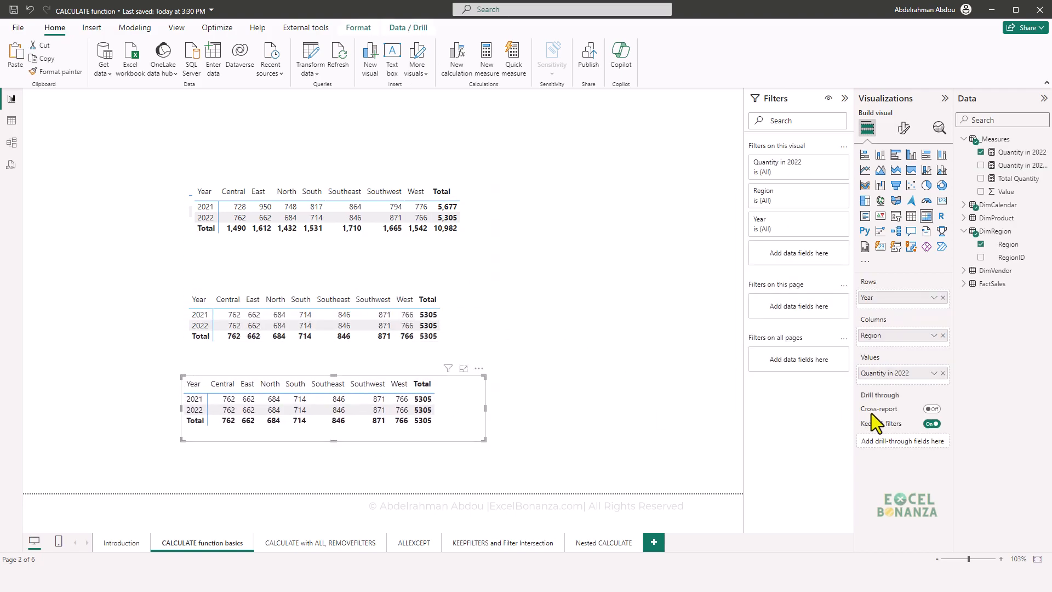
pyautogui.click(943, 373)
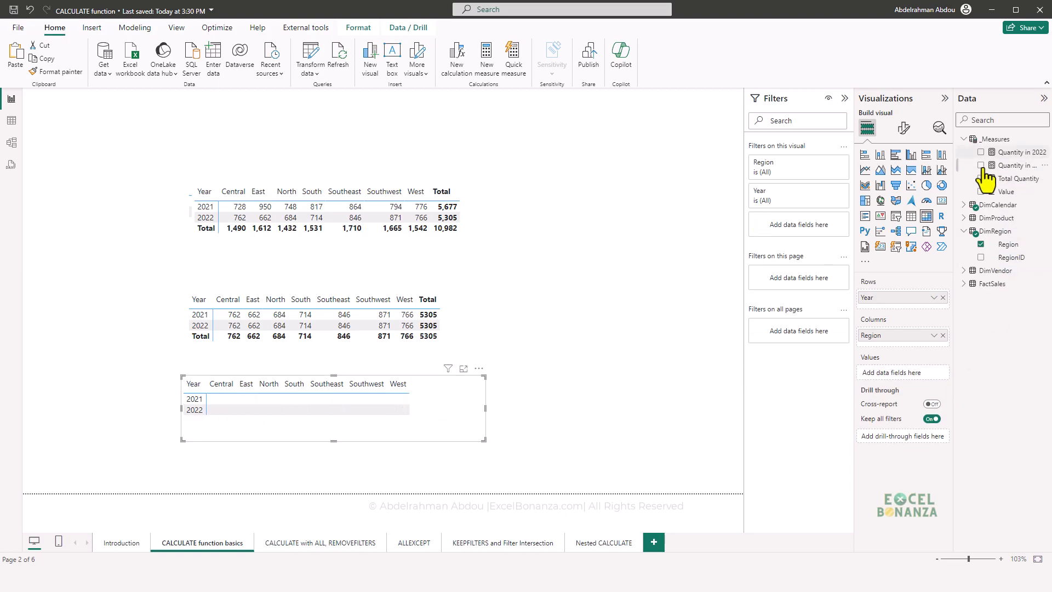
pyautogui.moveTo(958, 171); pyautogui.dragTo(818, 375)
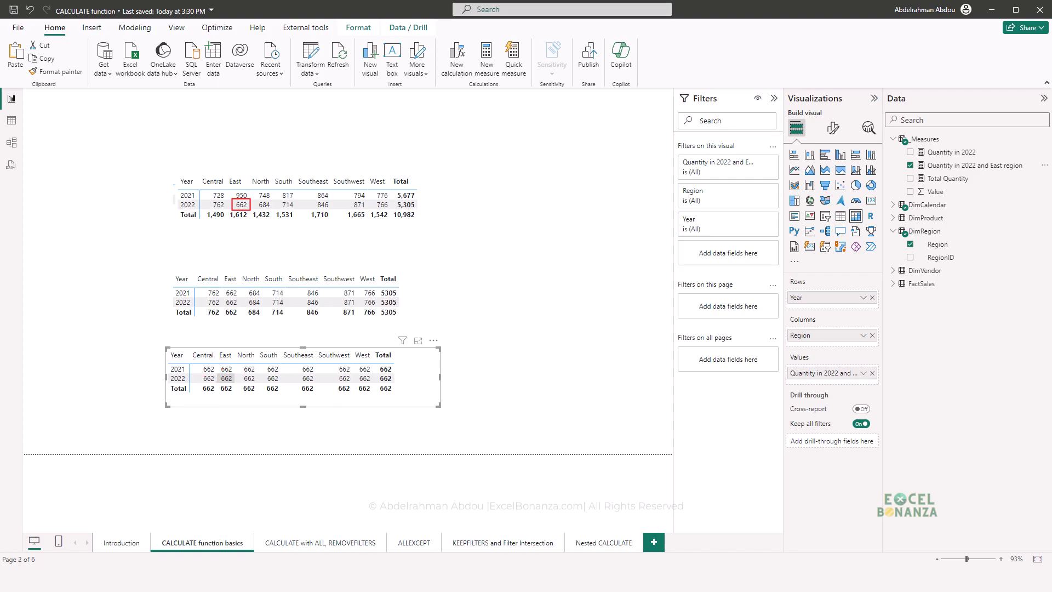
# - Compare the new matrix with the original's 2022 East value and review the measure's DimCalendar[Year] and DimRegion[Region] filter arguments
pyautogui.moveTo(201, 363)
pyautogui.mouseDown()
pyautogui.moveTo(330, 400)
pyautogui.moveTo(397, 400)
pyautogui.mouseUp()
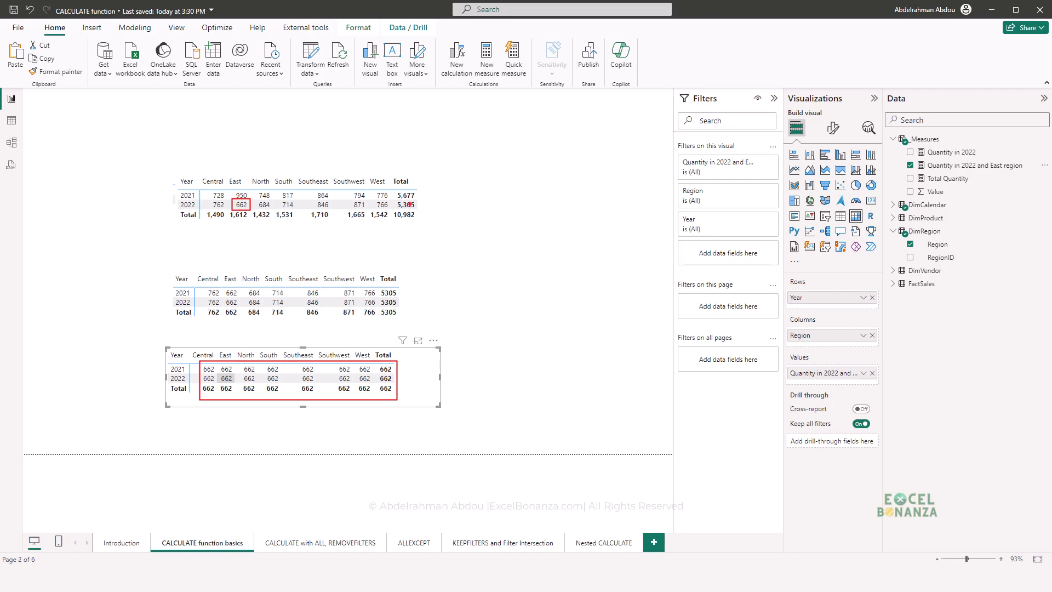
pyautogui.press('Escape')
pyautogui.click(975, 165)
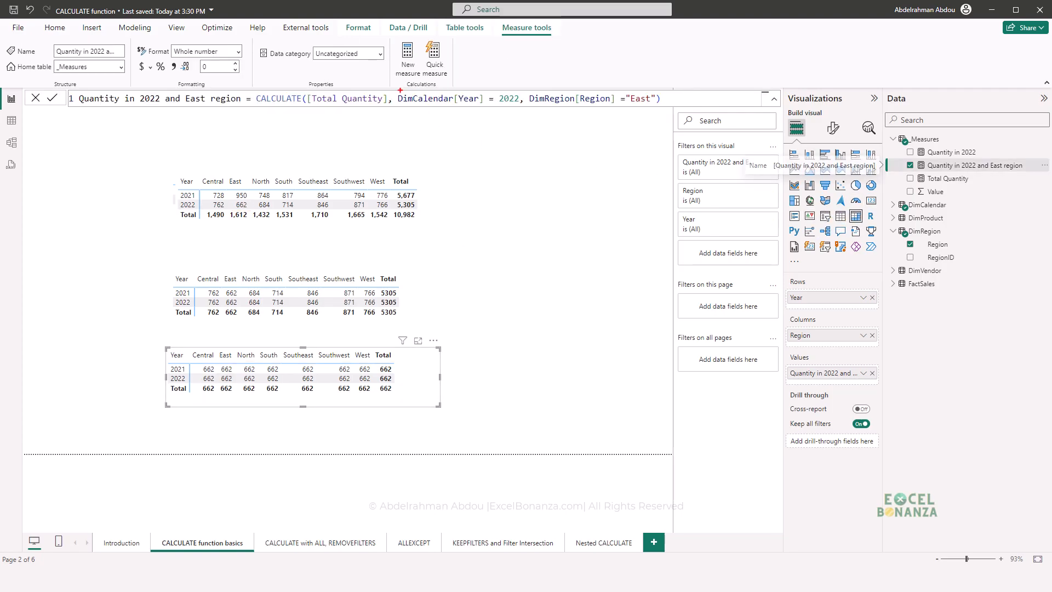
pyautogui.moveTo(395, 89)
pyautogui.mouseDown()
pyautogui.moveTo(513, 109)
pyautogui.moveTo(659, 109)
pyautogui.mouseUp()
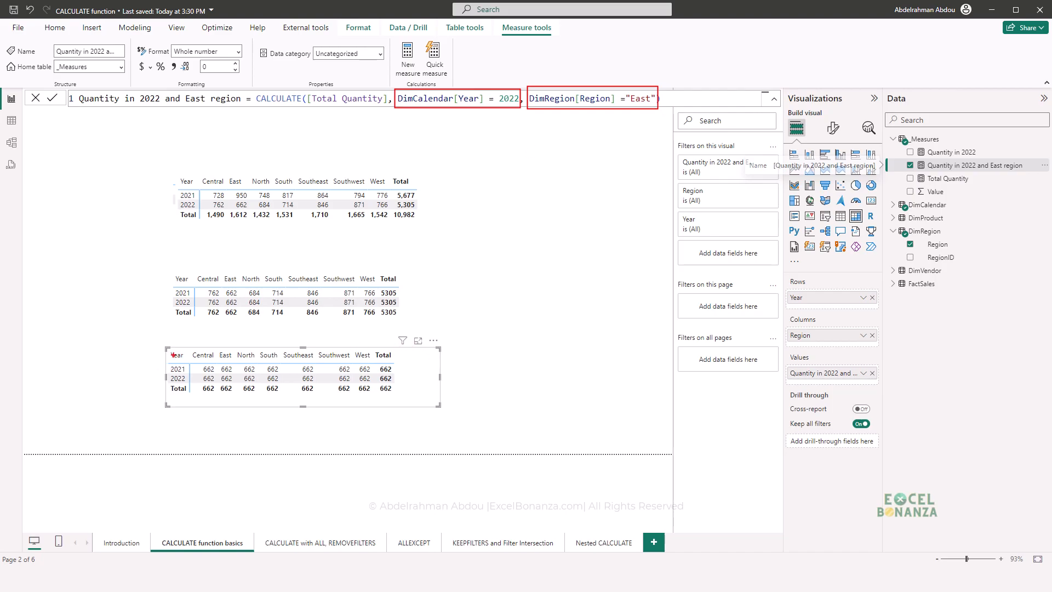
pyautogui.moveTo(166, 349)
pyautogui.mouseDown()
pyautogui.moveTo(189, 364)
pyautogui.moveTo(393, 363)
pyautogui.mouseUp()
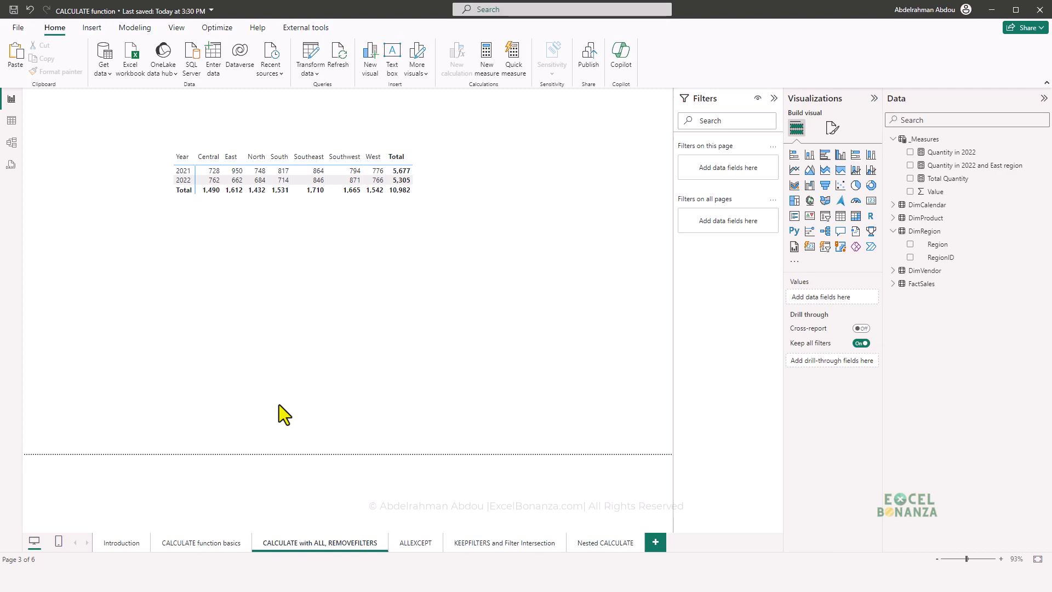
# - Inspect the fields of the matrix on the CALCULATE with ALL, REMOVEFILTERS page
pyautogui.click(317, 191)
pyautogui.click(358, 217)
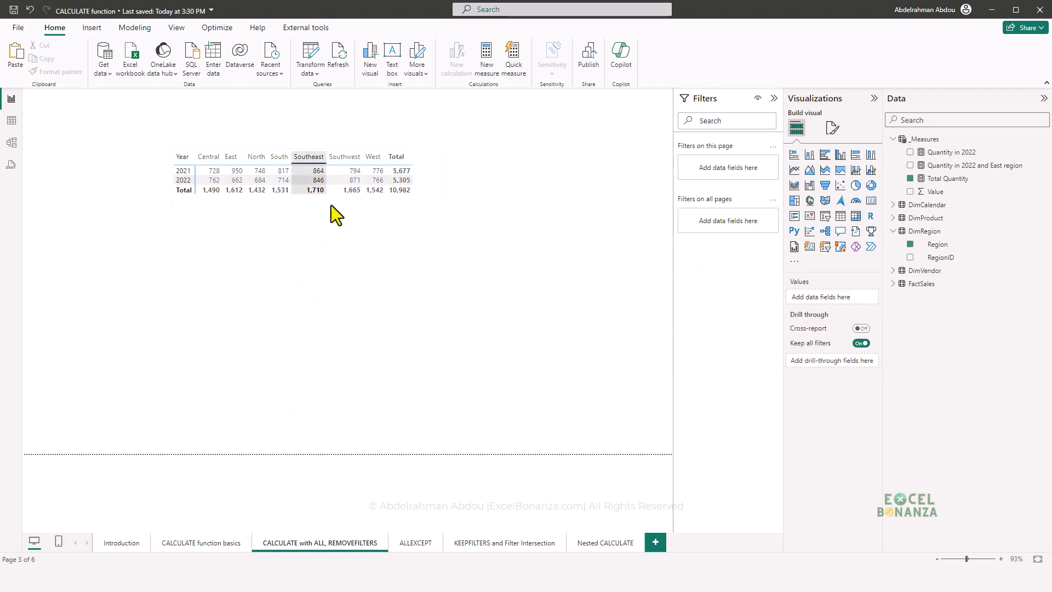
pyautogui.click(312, 190)
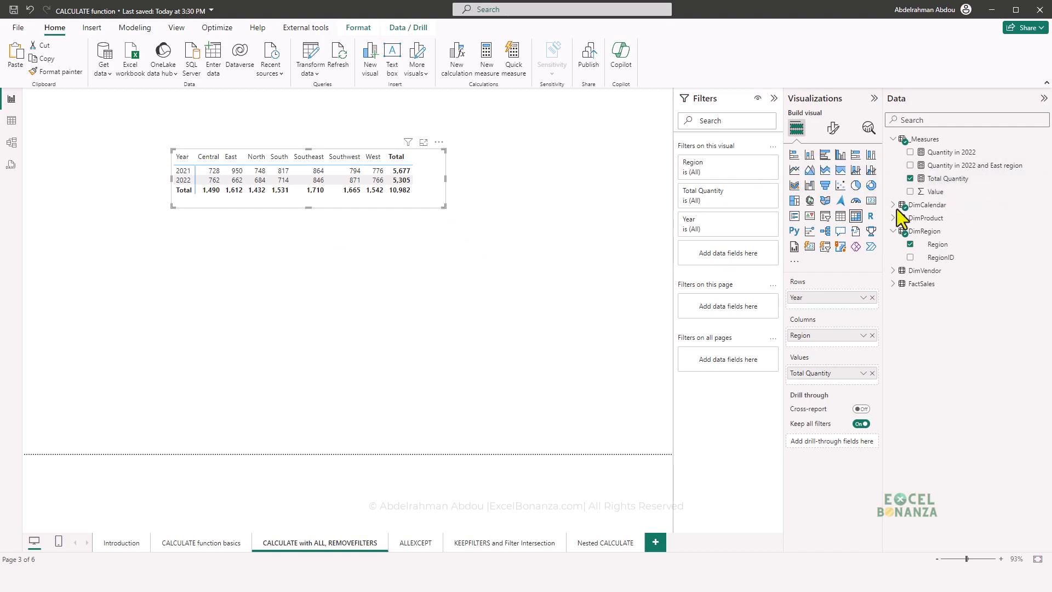
# - Create a new measure in the _Measures table named Qunatity for ALL Years
pyautogui.rightClick(1033, 170)
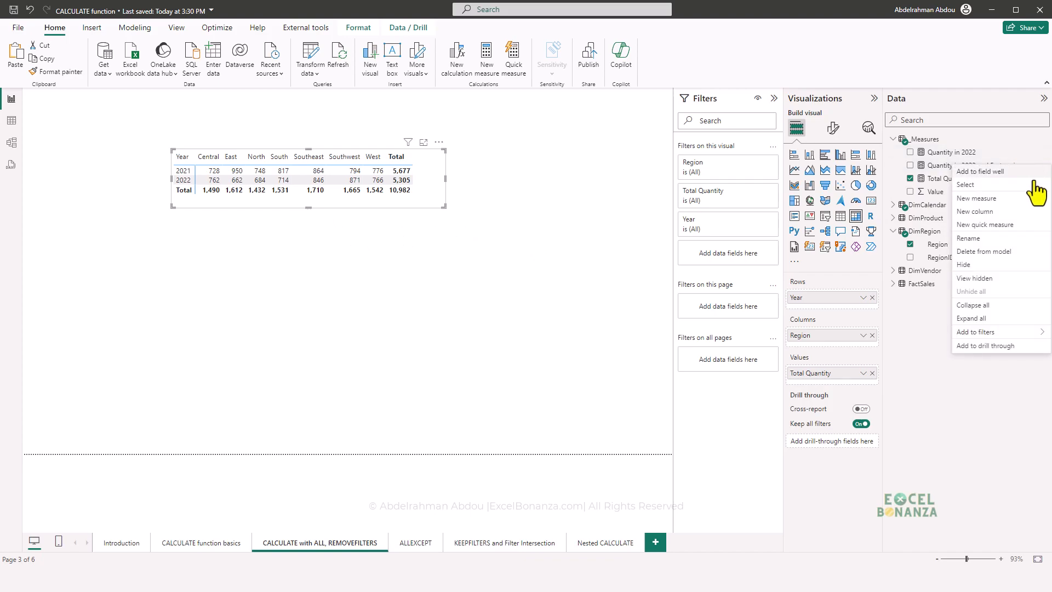
pyautogui.click(1001, 198)
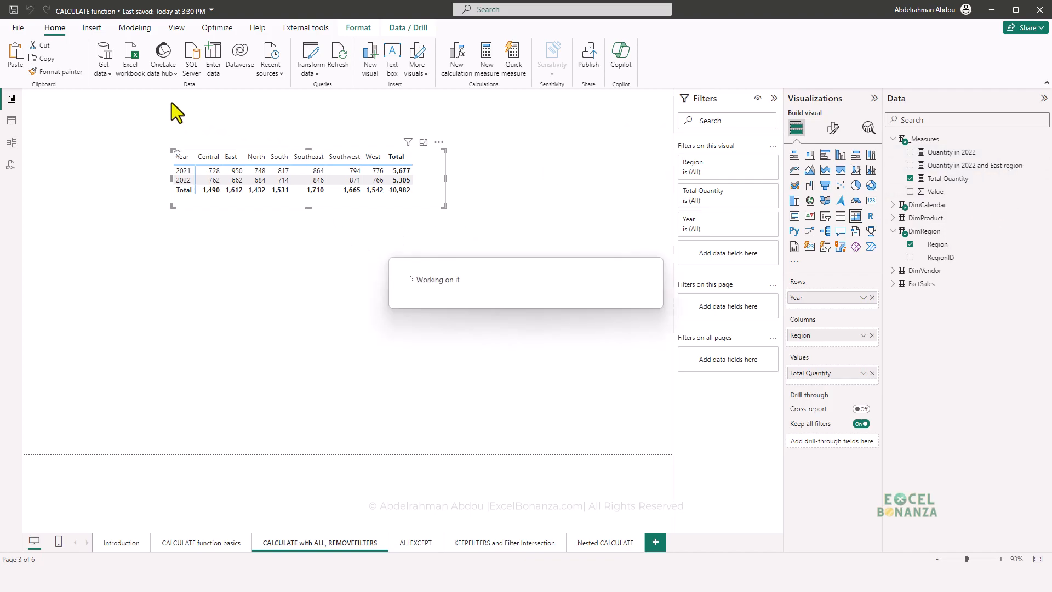
pyautogui.press('BackSpace')
pyautogui.write('Qunatity for ALL')
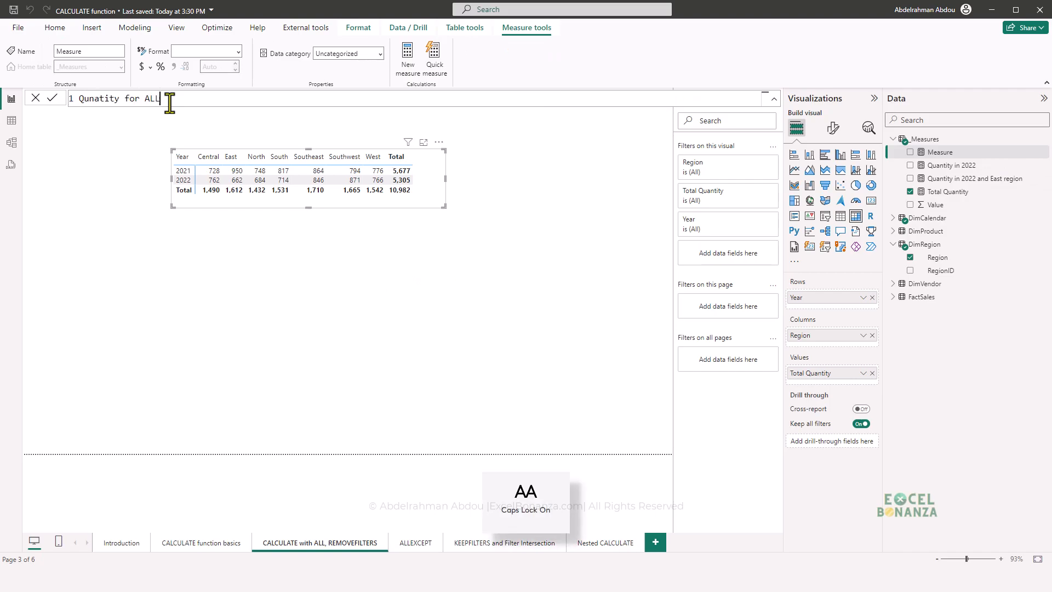
pyautogui.write(' Years =CAL')
# - Begin the measure's formula with CALCULATE, using [Total Quantity] as the expression
pyautogui.press('Tab')
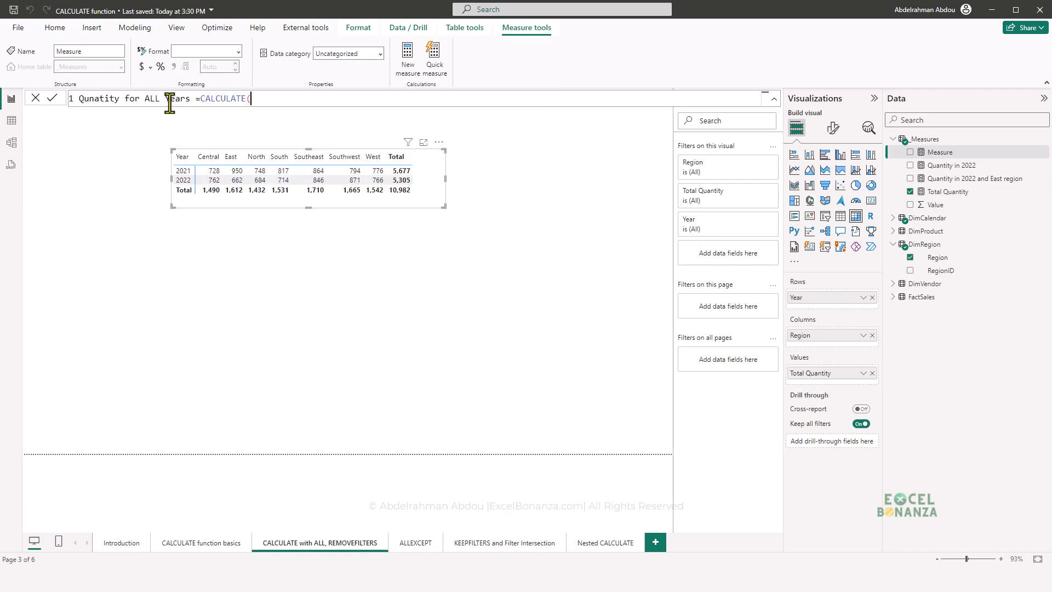
pyautogui.write('([Total')
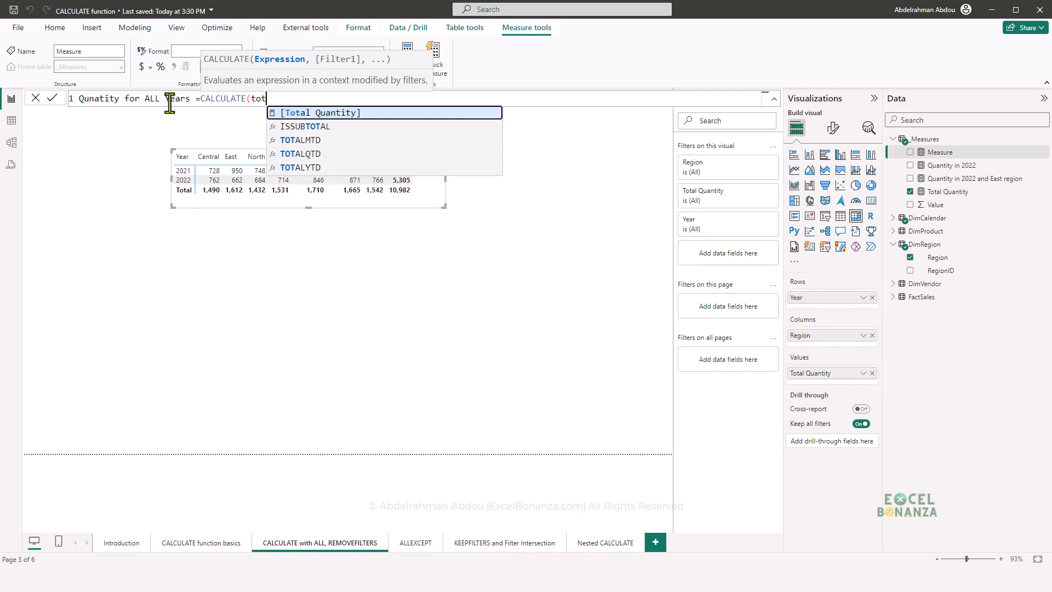
pyautogui.press('Tab')
# - Add ALL(DimCalendar[Year]) as the filter argument of CALCULATE and commit the measure
pyautogui.write(', all')
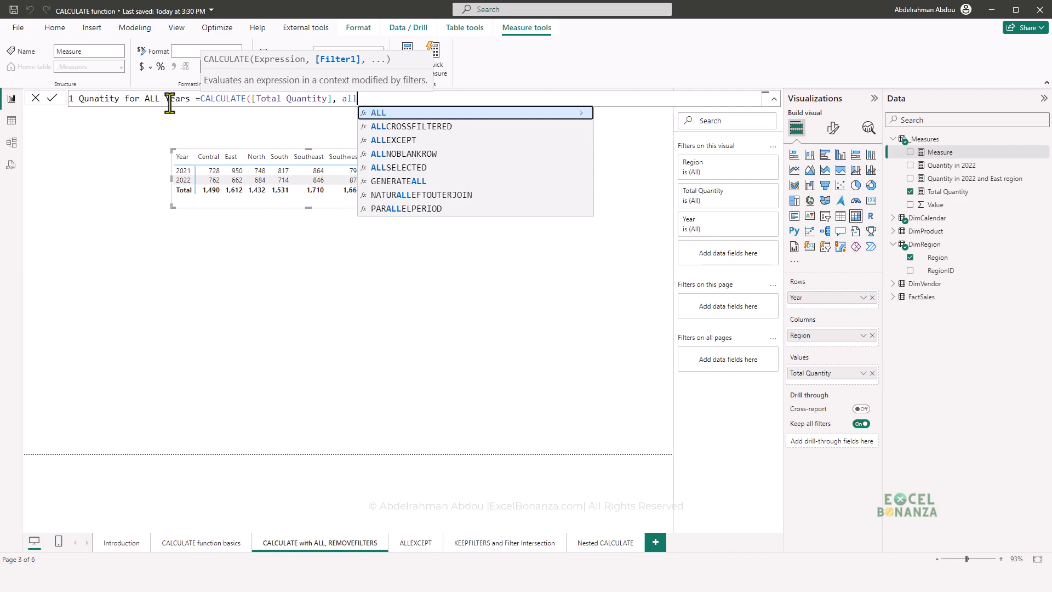
pyautogui.press('Tab')
pyautogui.write('(')
pyautogui.press('Down')
pyautogui.press('Down')
pyautogui.press('Down')
pyautogui.press('Down')
pyautogui.press('Down')
pyautogui.press('Down')
pyautogui.press('Down')
pyautogui.press('Down')
pyautogui.press('Tab')
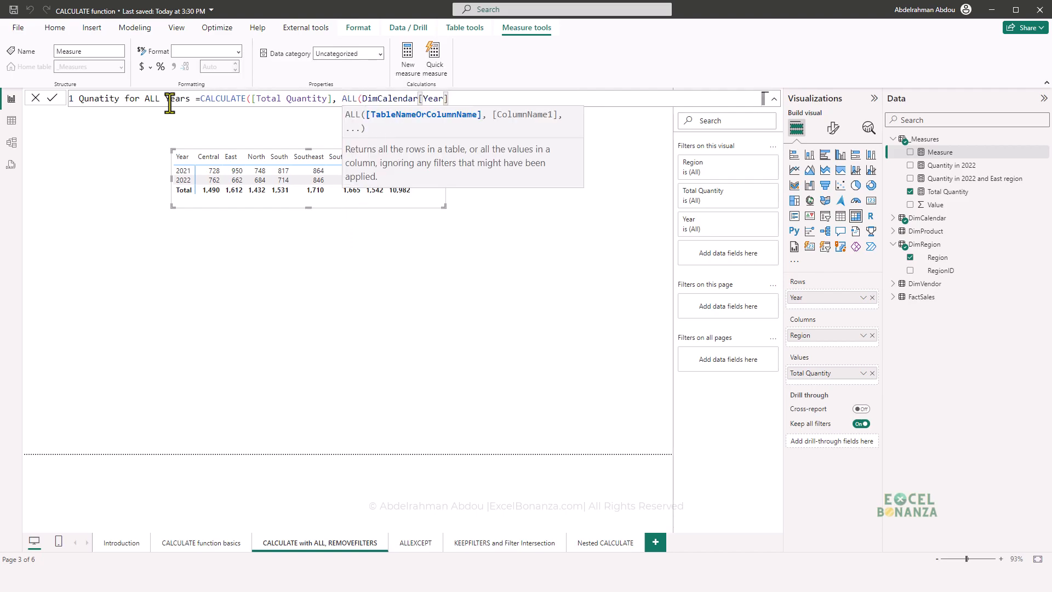
pyautogui.write('))')
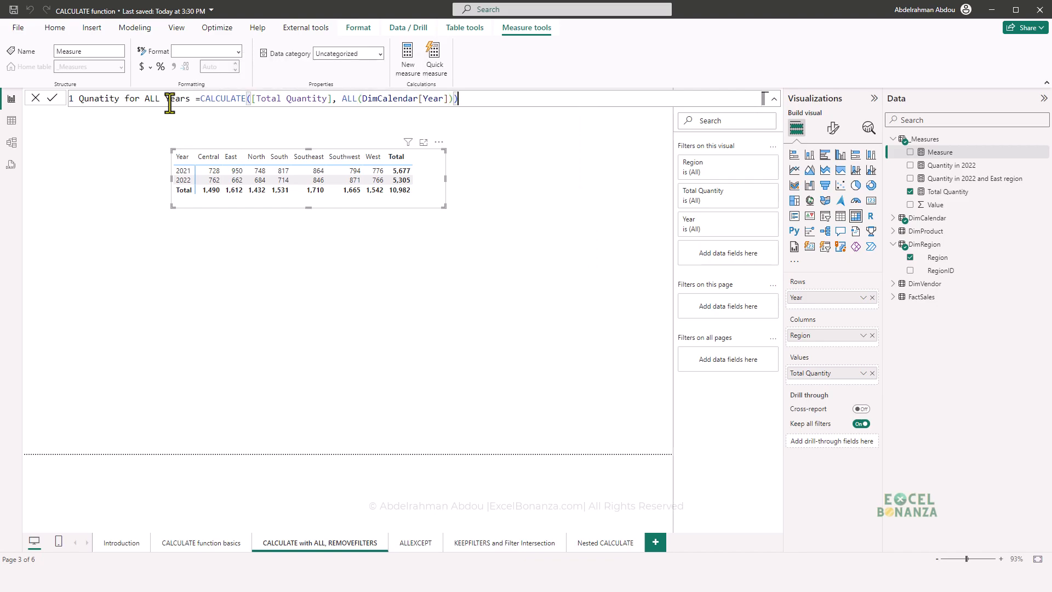
pyautogui.press('Return')
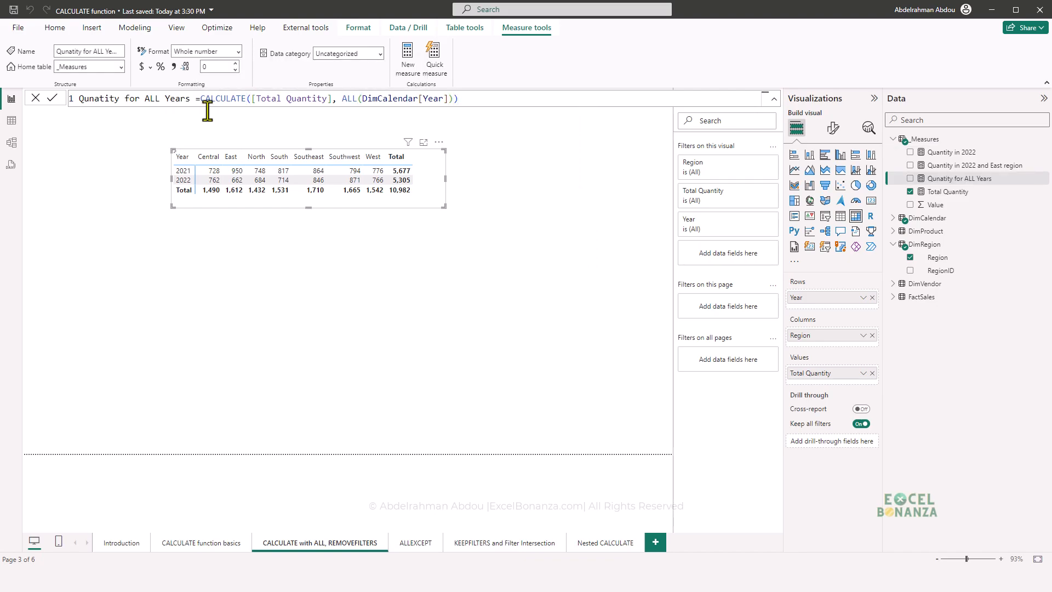
# - Duplicate the Total Quantity matrix, place the copy below it, and replace the copy's value with Qunatity for ALL Years
pyautogui.click(247, 219)
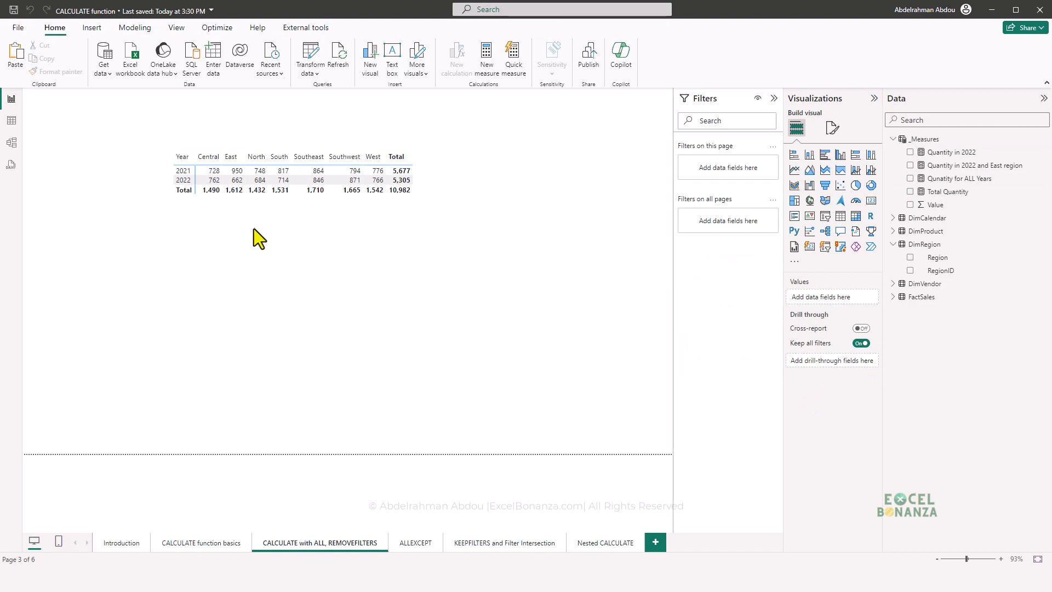
pyautogui.hotkey('ctrl', 'c')
pyautogui.hotkey('ctrl', 'v')
pyautogui.moveTo(236, 205); pyautogui.dragTo(231, 308)
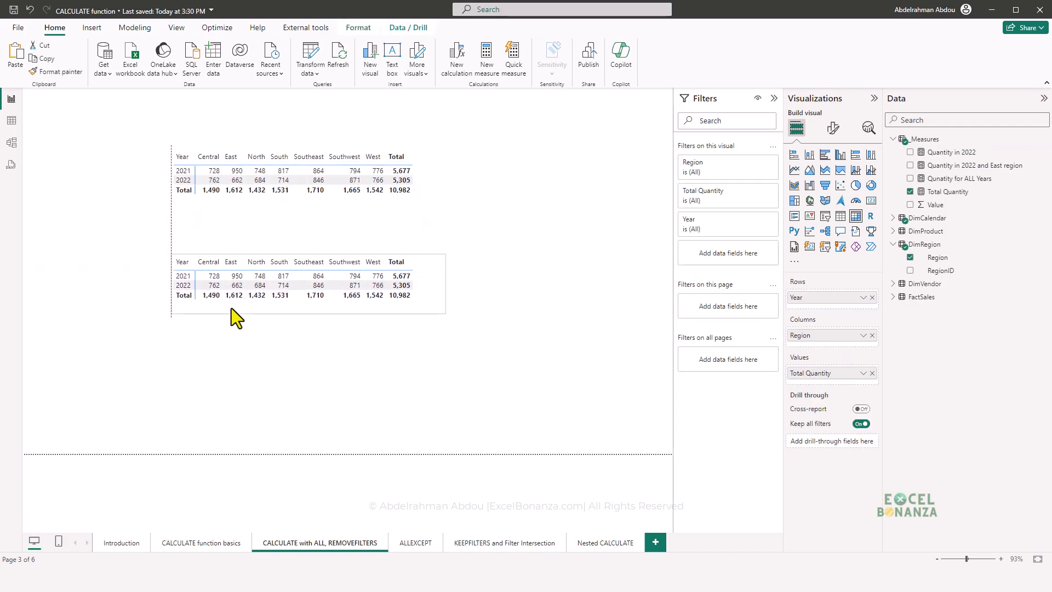
pyautogui.click(873, 373)
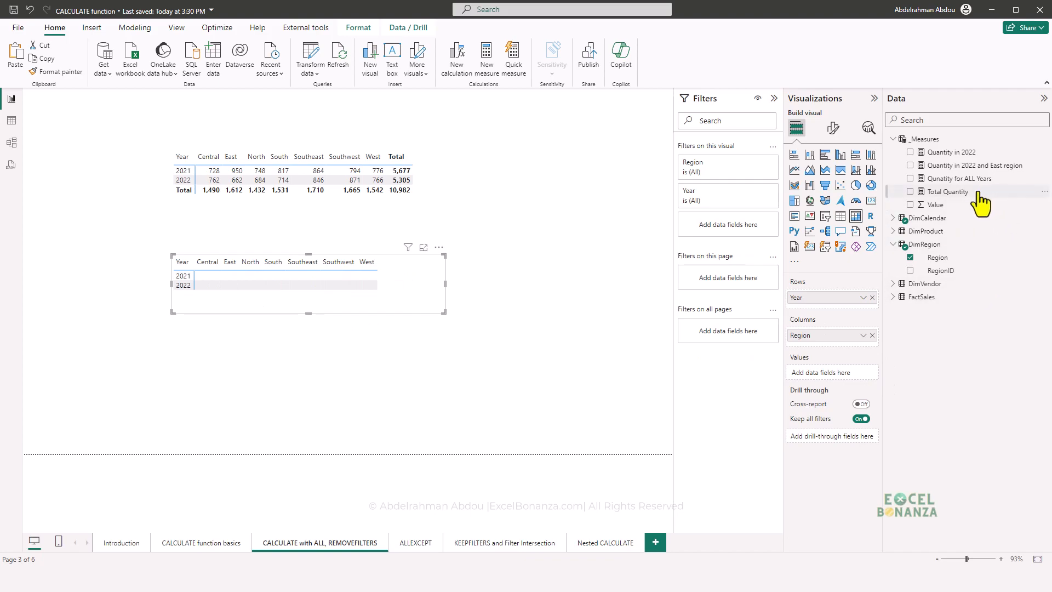
pyautogui.moveTo(975, 179); pyautogui.dragTo(856, 378)
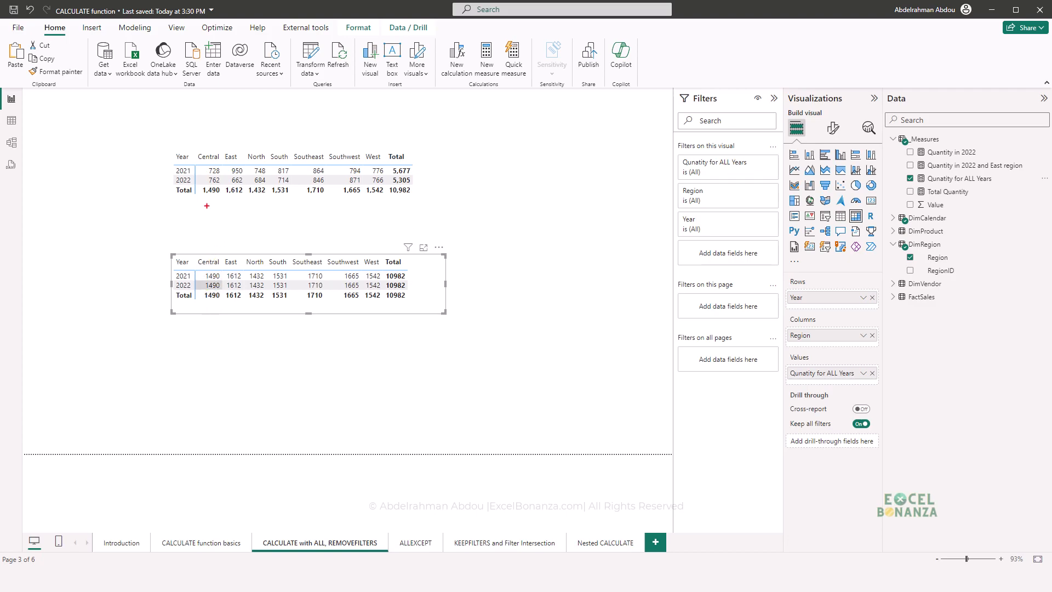
# - Compare the original matrix's Total row with every row of the copy and review the Qunatity for ALL Years formula
pyautogui.moveTo(201, 185); pyautogui.dragTo(389, 196)
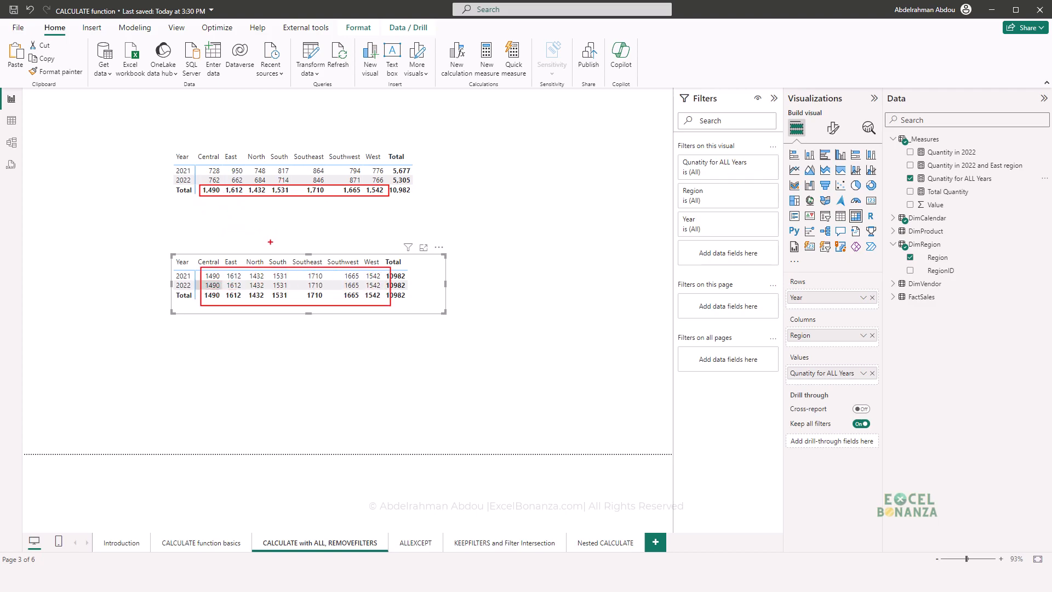
pyautogui.press('Escape')
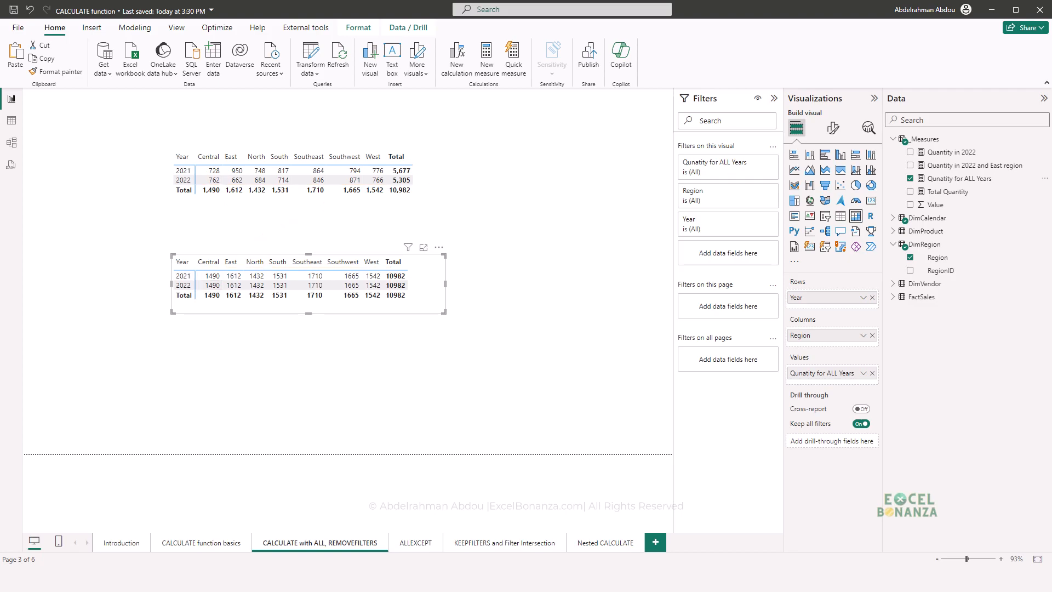
pyautogui.click(954, 180)
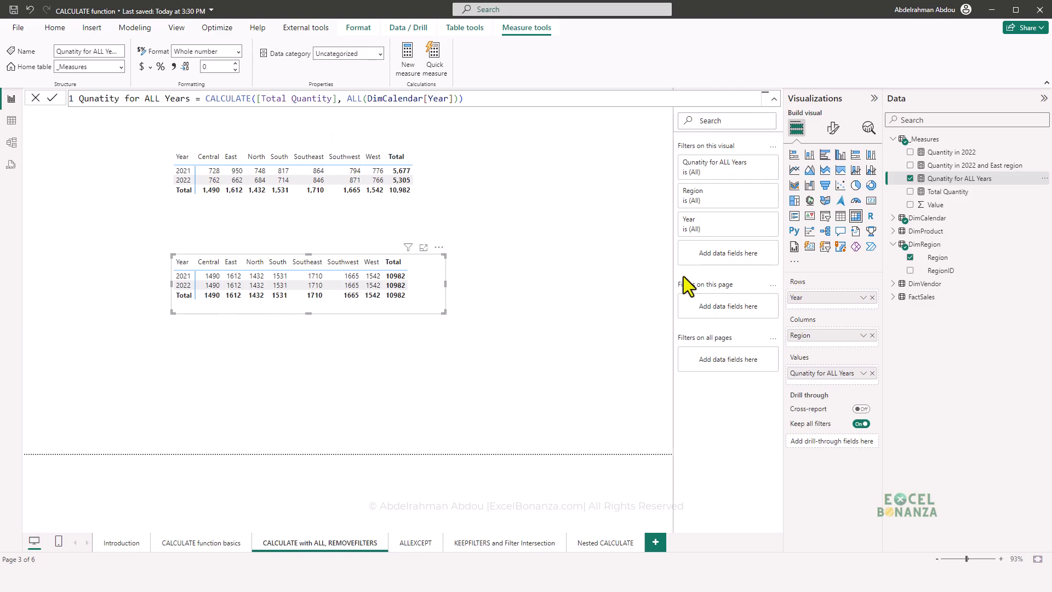
pyautogui.click(489, 287)
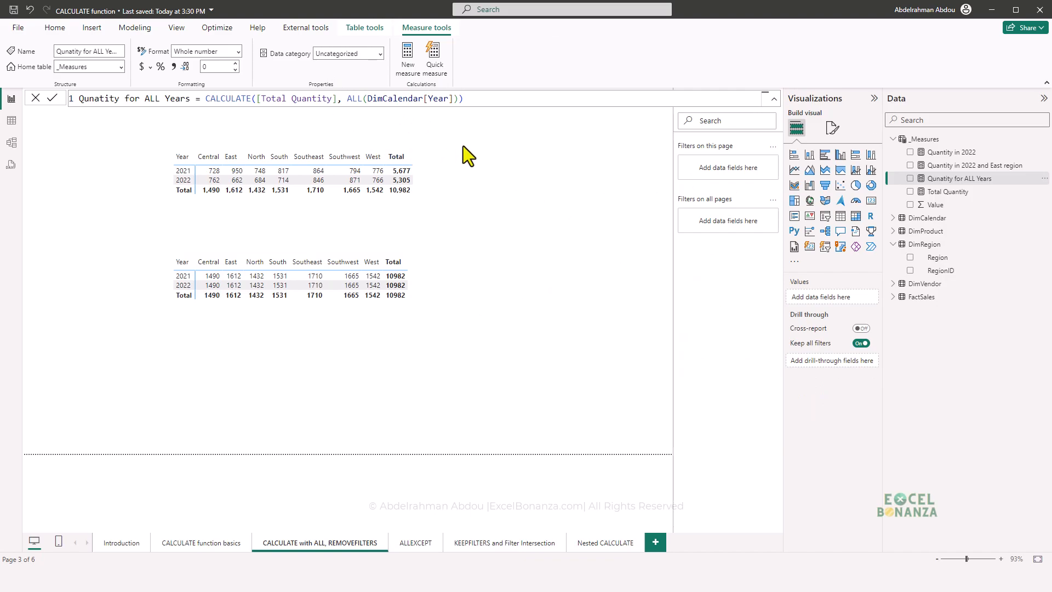
pyautogui.click(495, 222)
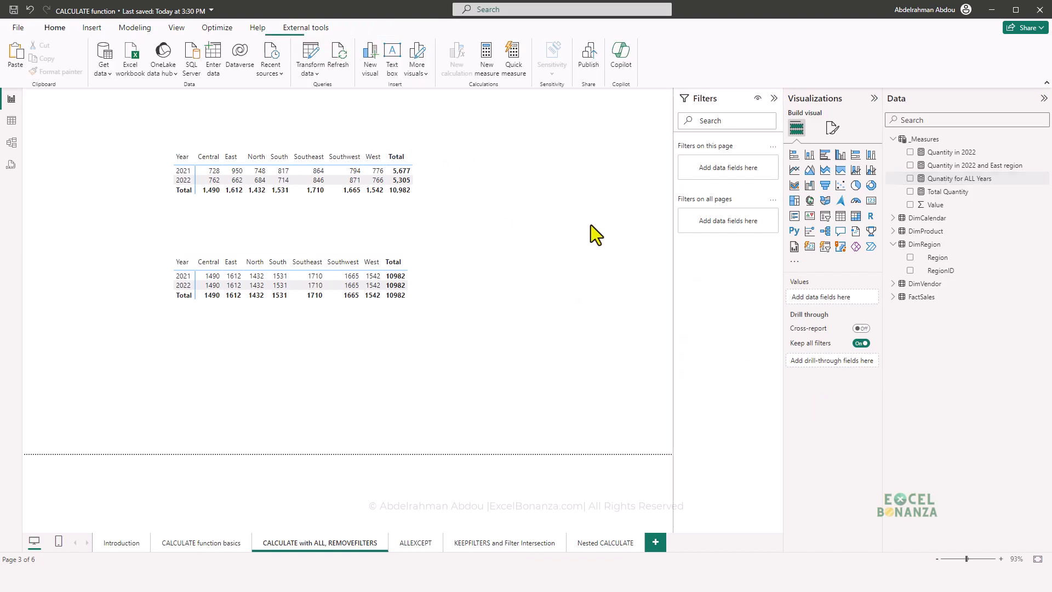
# - Add a slicer for the DimCalendar Quarter field beside the two matrices
pyautogui.click(894, 219)
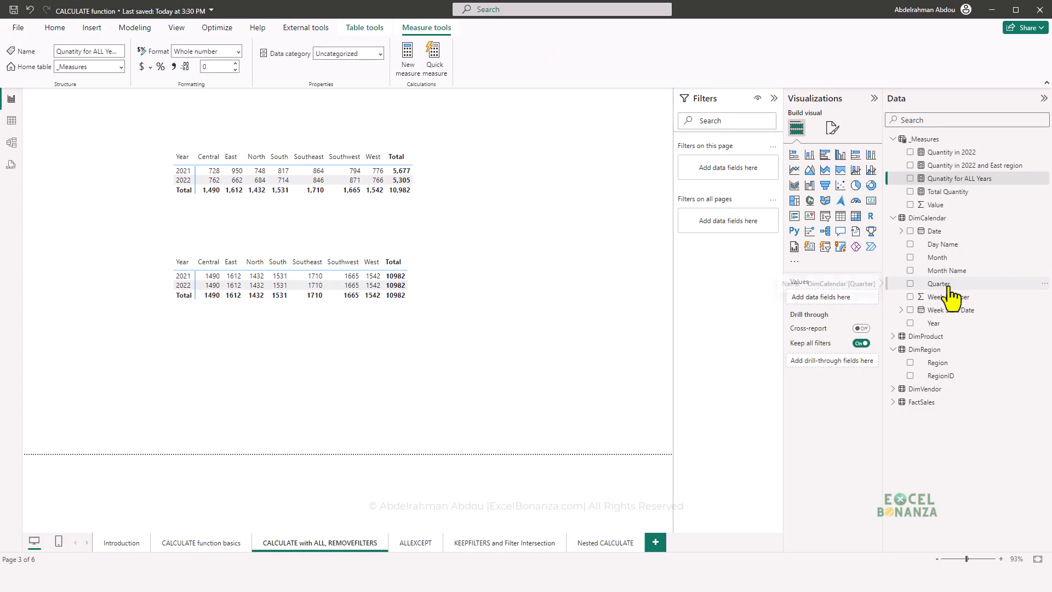
pyautogui.moveTo(951, 284); pyautogui.dragTo(565, 201)
pyautogui.click(825, 217)
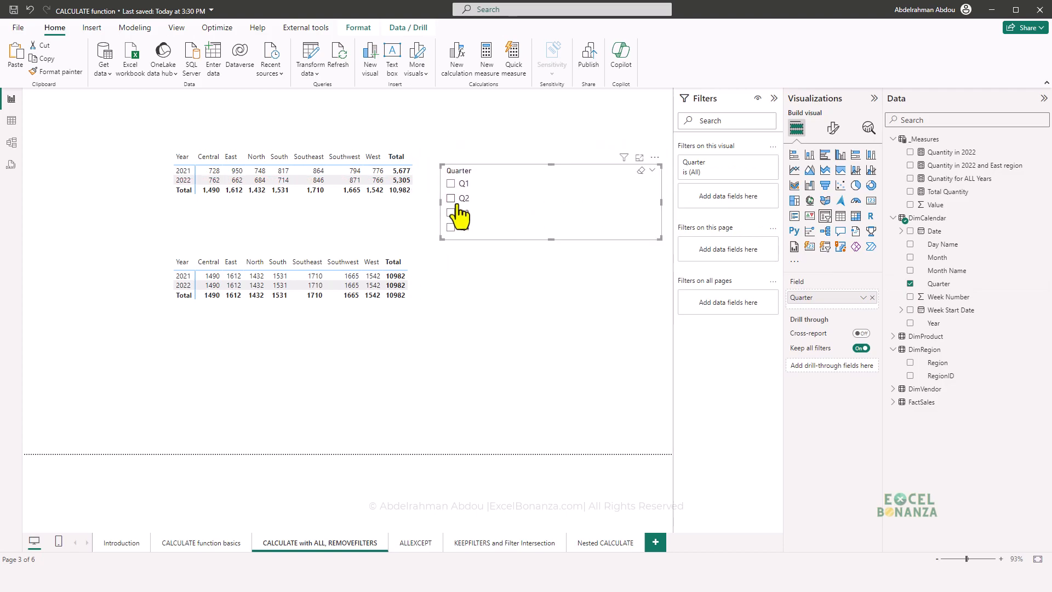
# - Filter the matrices with the Quarter slicer by Q2, Q3 and finally Q1
pyautogui.click(451, 200)
pyautogui.click(452, 213)
pyautogui.click(451, 185)
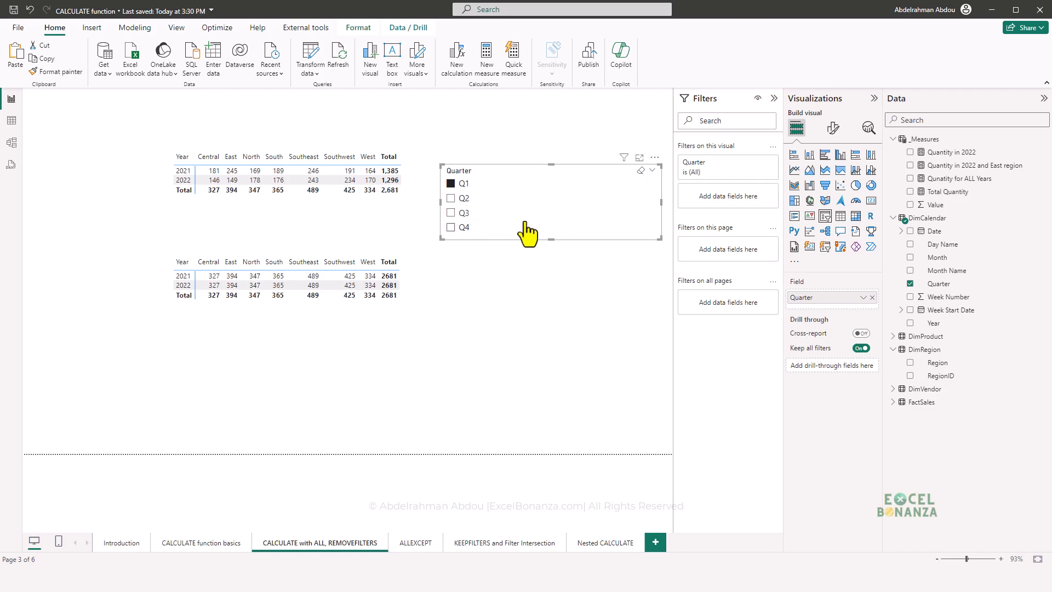
# - Correct the spelling of the Qunatity for ALL Years measure to Quantity for ALL Years and copy its whole formula
pyautogui.click(959, 179)
pyautogui.doubleClick(98, 99)
pyautogui.write('Q')
pyautogui.press('capslock')
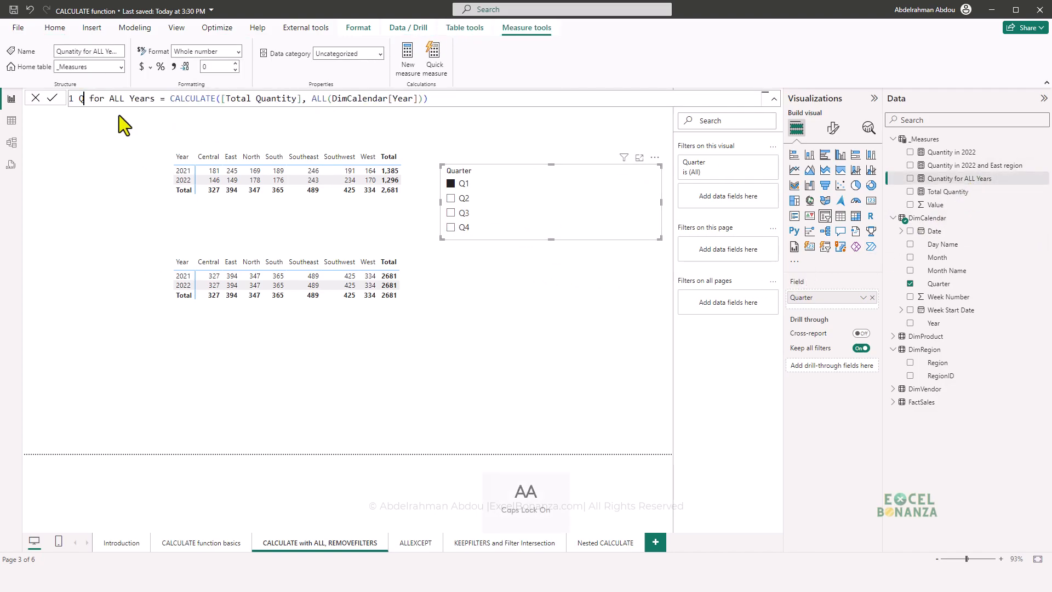
pyautogui.write('uantity')
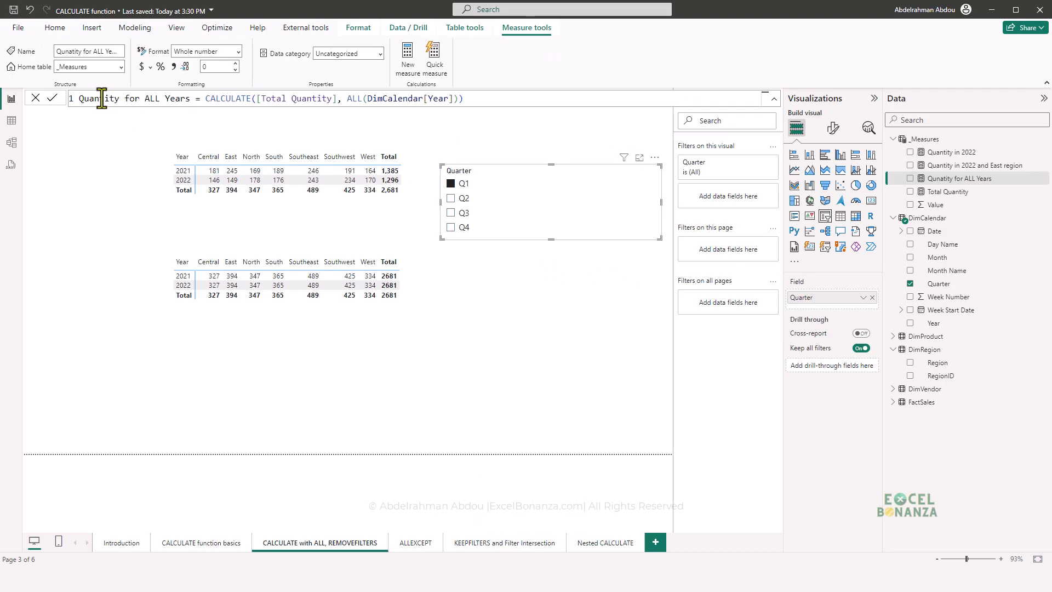
pyautogui.moveTo(80, 102); pyautogui.dragTo(499, 96)
pyautogui.press('Return')
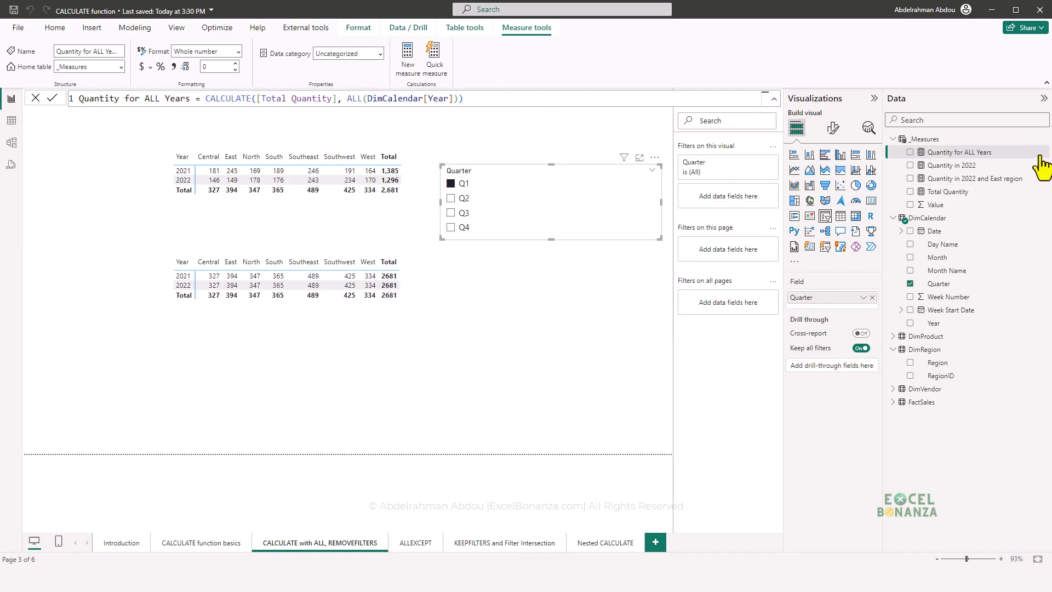
# - Create a new measure in _Measures from the copied formula and name it Quantity for ALL CALENDAR
pyautogui.rightClick(1040, 152)
pyautogui.click(1008, 187)
pyautogui.doubleClick(171, 99)
pyautogui.press('capslock')
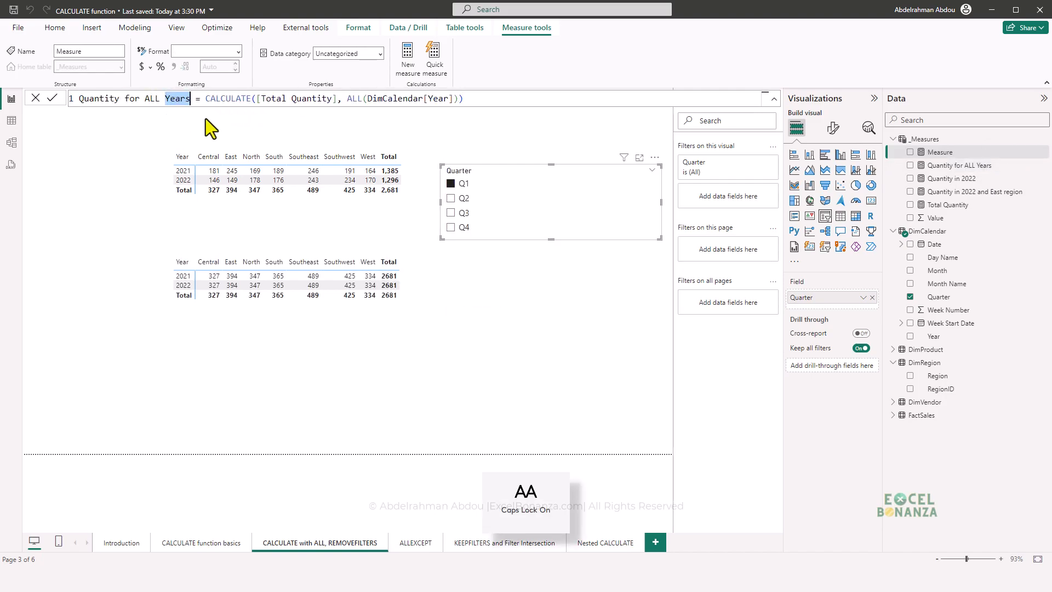
pyautogui.write('CALENDA')
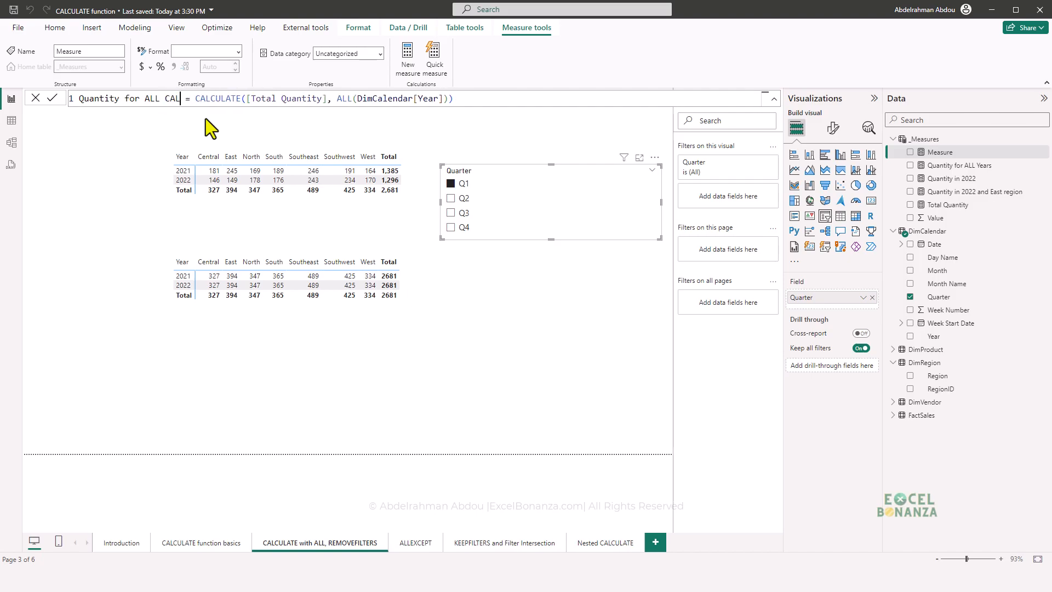
pyautogui.write('R')
pyautogui.press('capslock')
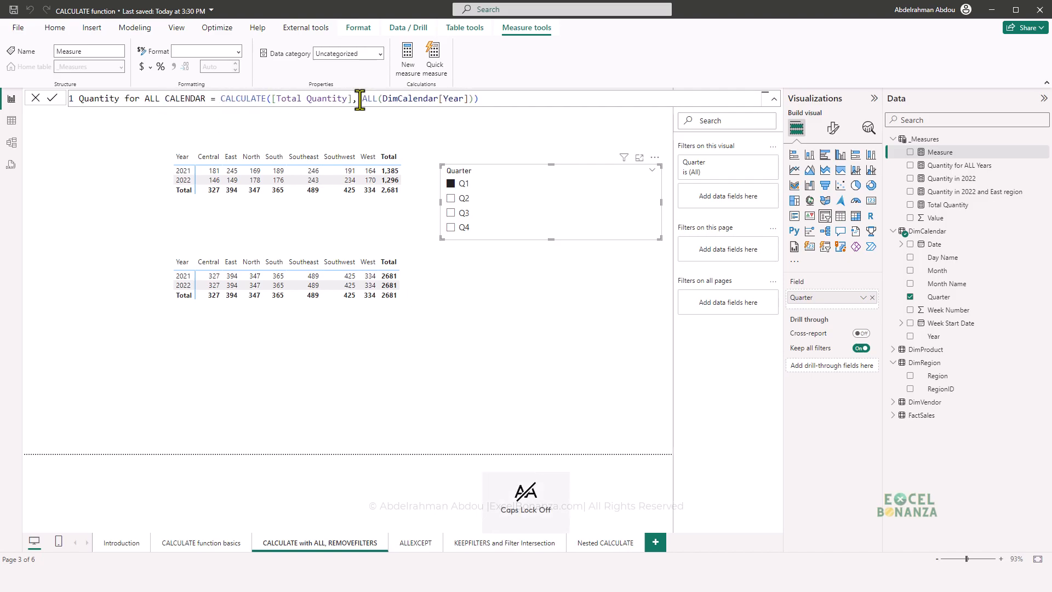
# - Change the new measure's filter argument to ALL(DimCalendar), covering the whole table, and commit the formula
pyautogui.click(438, 99)
pyautogui.press('BackSpace')
pyautogui.press('BackSpace')
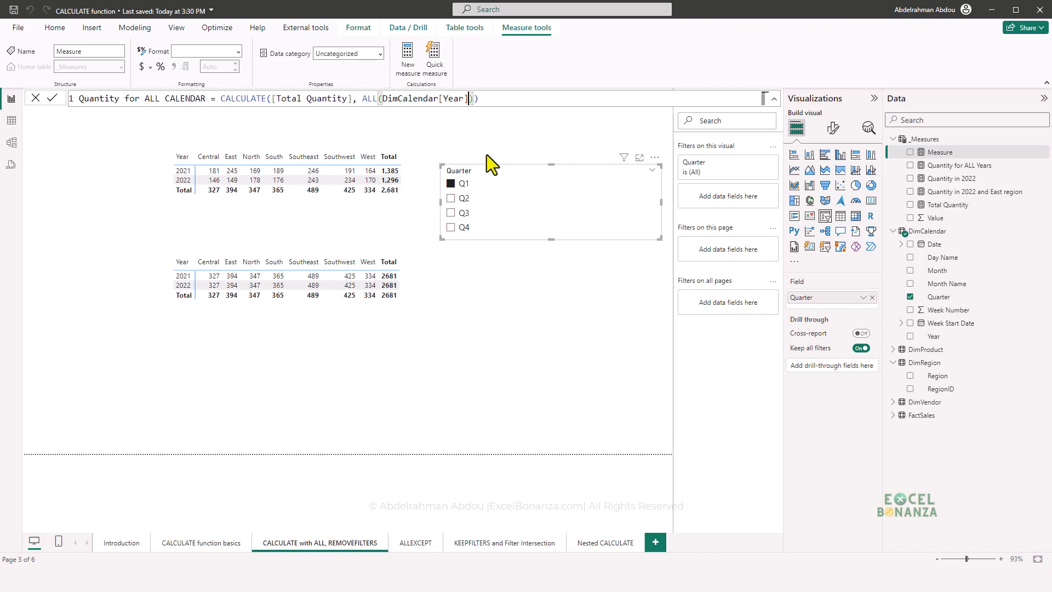
pyautogui.press('BackSpace')
pyautogui.press('BackSpace')
pyautogui.press('BackSpace')
pyautogui.press('BackSpace')
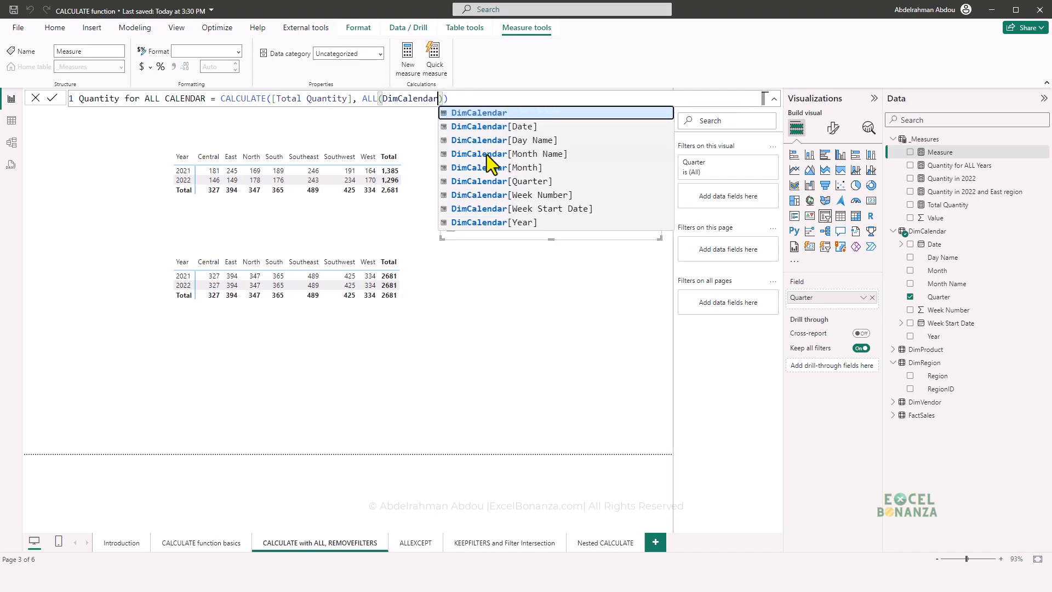
pyautogui.press('Escape')
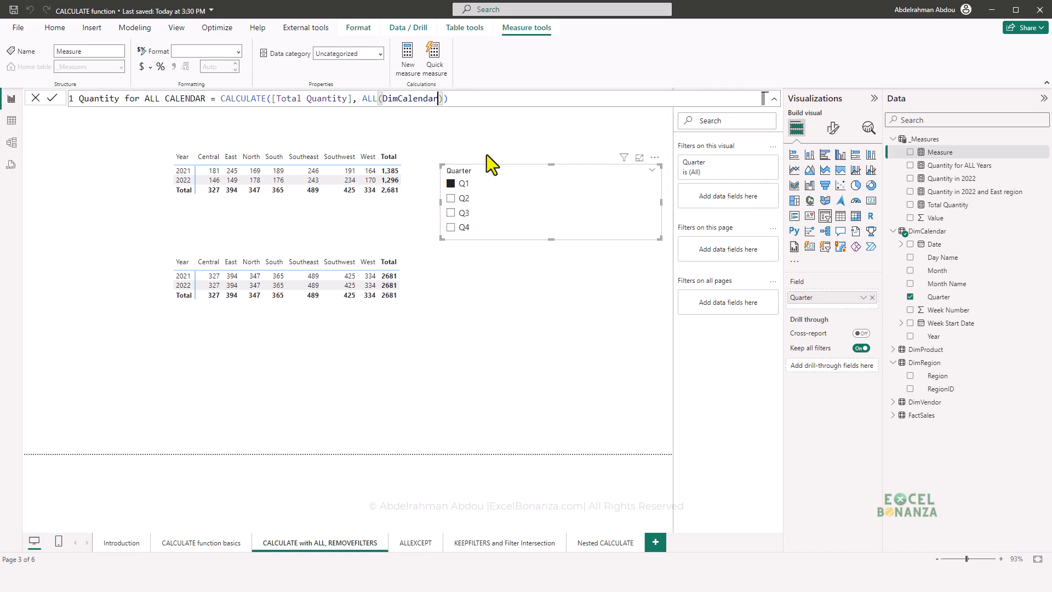
pyautogui.press('Return')
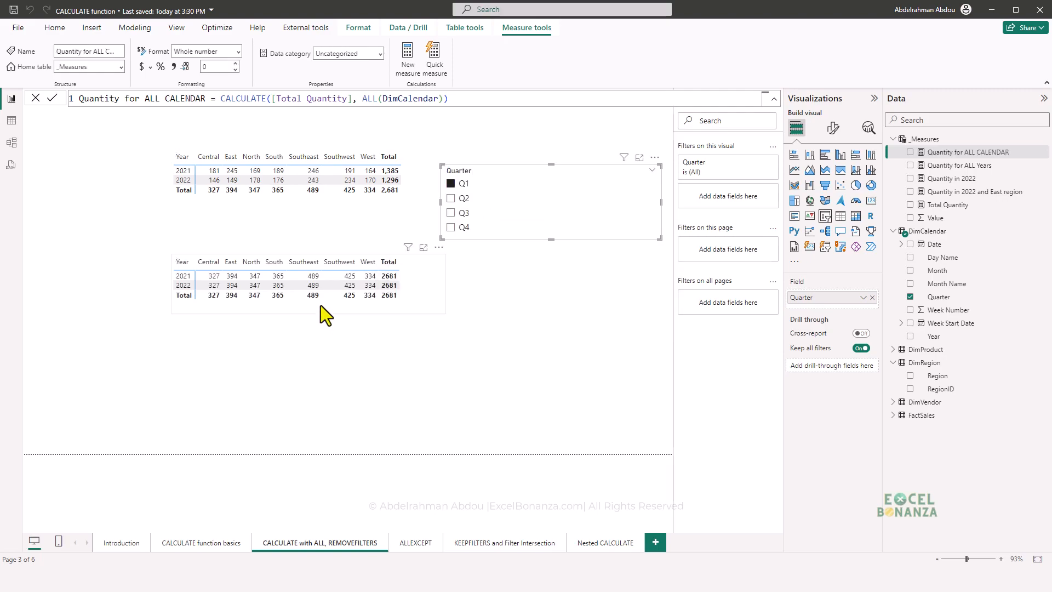
# - Duplicate the Quantity for ALL Years matrix, place the copy below it, and replace the copy's value with Quantity for ALL CALENDAR
pyautogui.click(322, 308)
pyautogui.hotkey('ctrl', 'c')
pyautogui.hotkey('ctrl', 'v')
pyautogui.moveTo(310, 318); pyautogui.dragTo(310, 383)
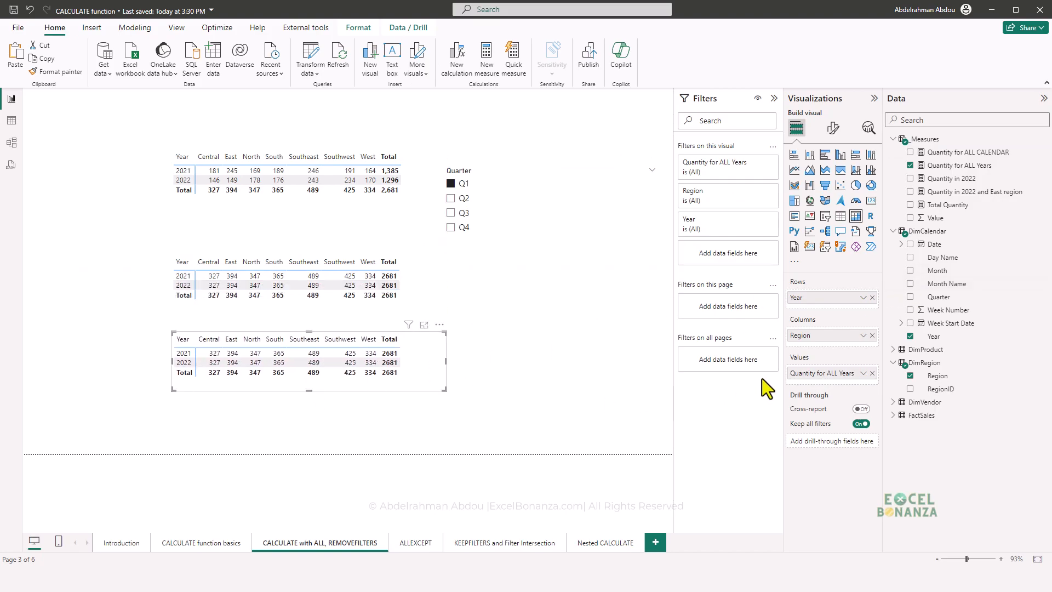
pyautogui.click(872, 373)
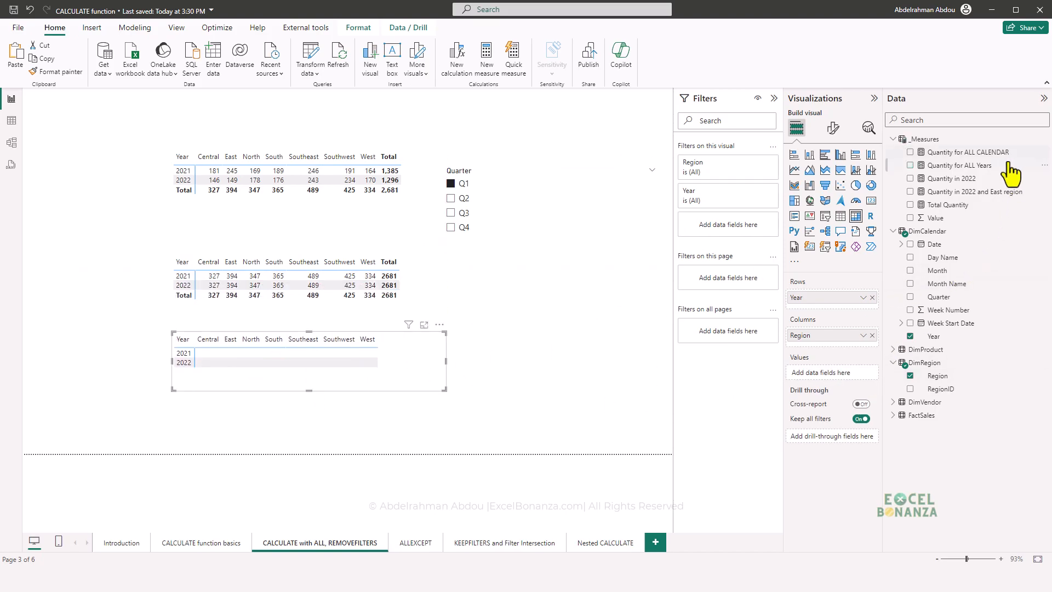
pyautogui.moveTo(968, 153); pyautogui.dragTo(847, 375)
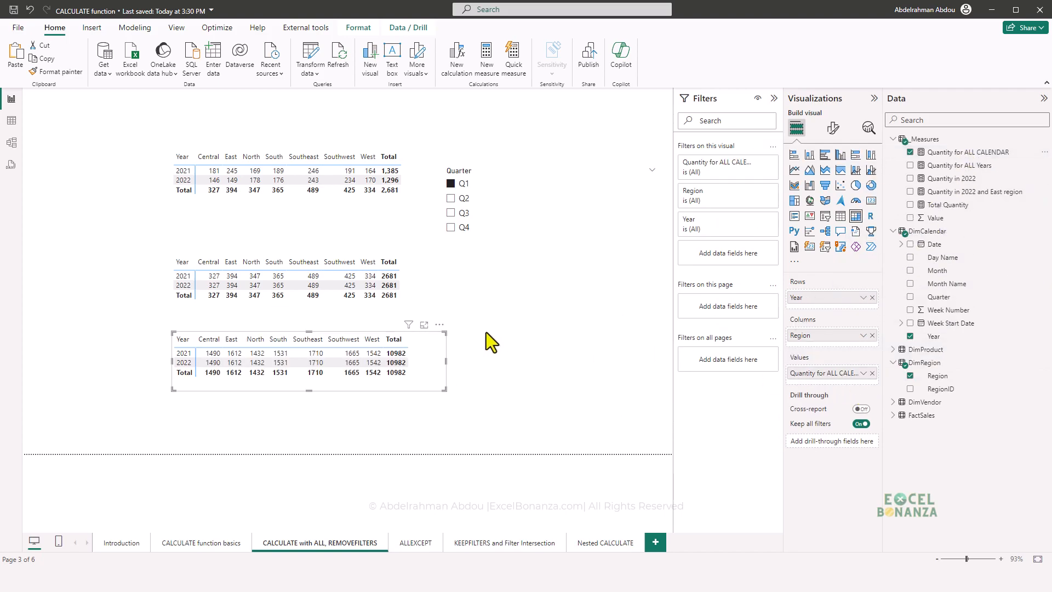
# - Filter the matrices by quarter Q3, Q4 and finally Q2, and move the Quantity for ALL CALENDAR matrix slightly lower
pyautogui.click(454, 213)
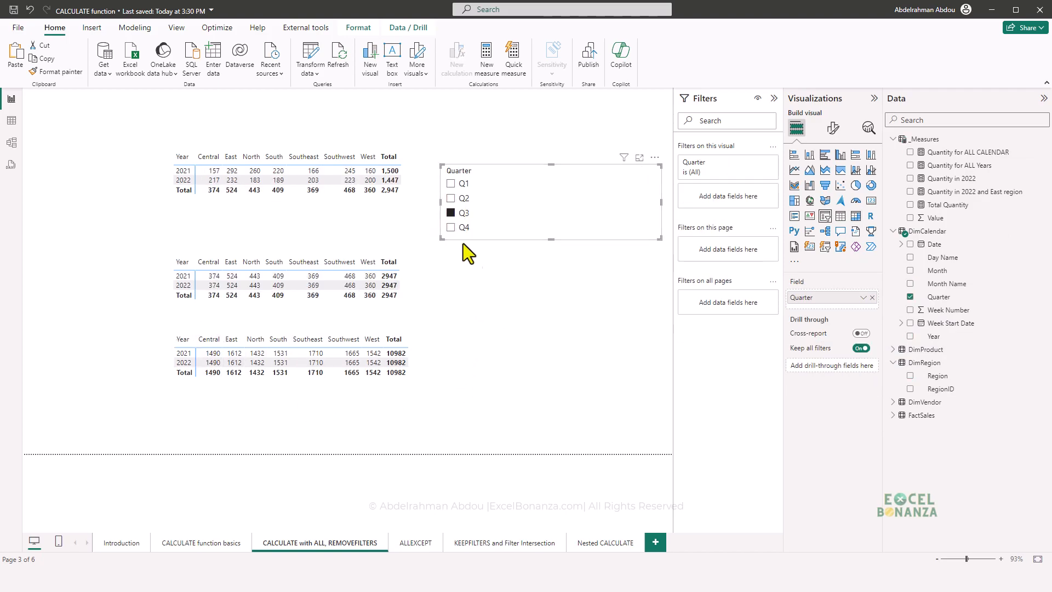
pyautogui.click(451, 227)
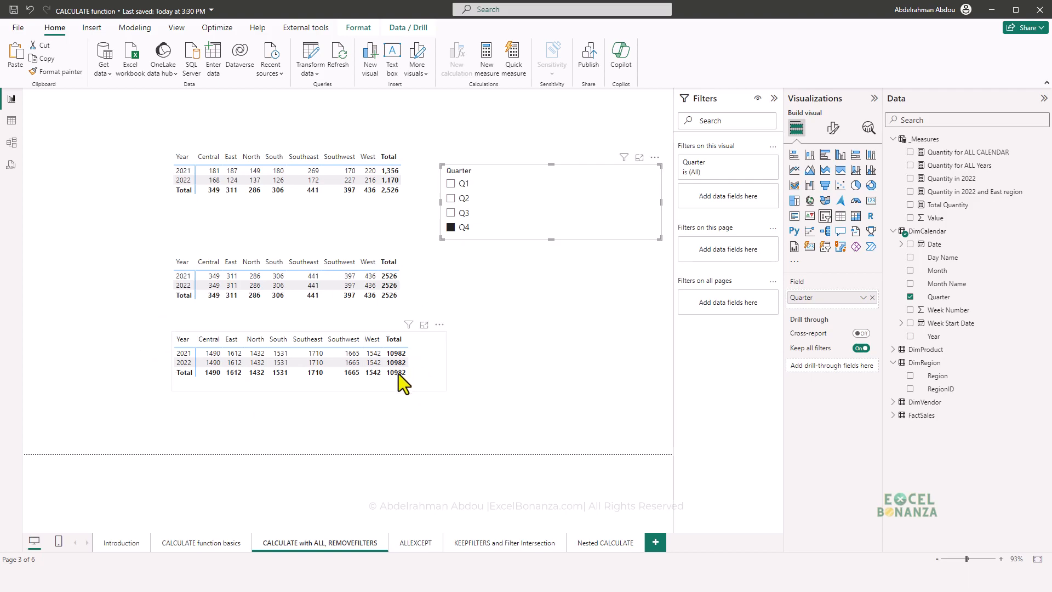
pyautogui.moveTo(440, 377); pyautogui.dragTo(433, 399)
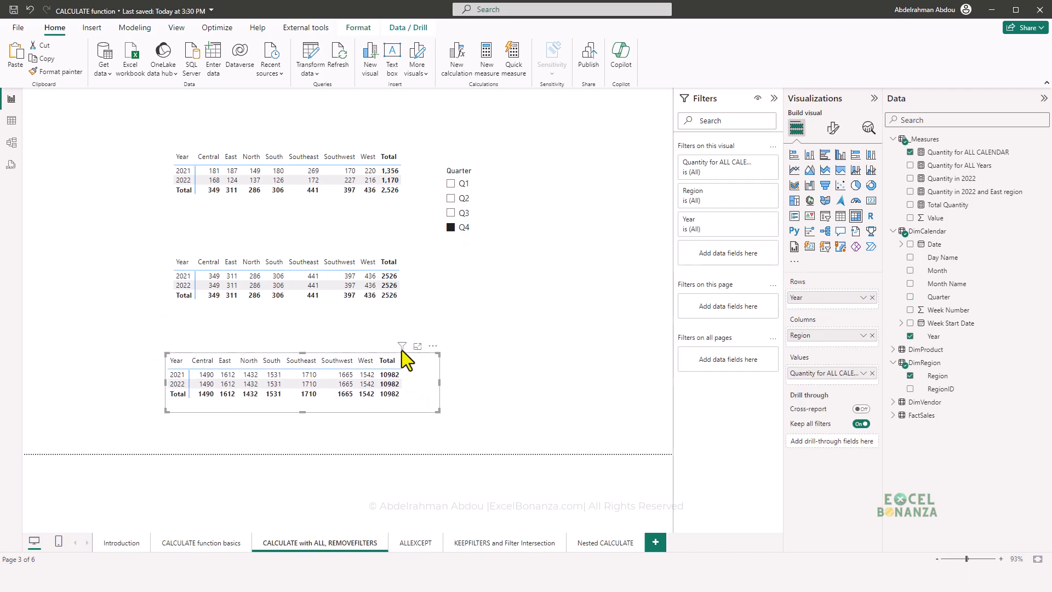
pyautogui.click(451, 197)
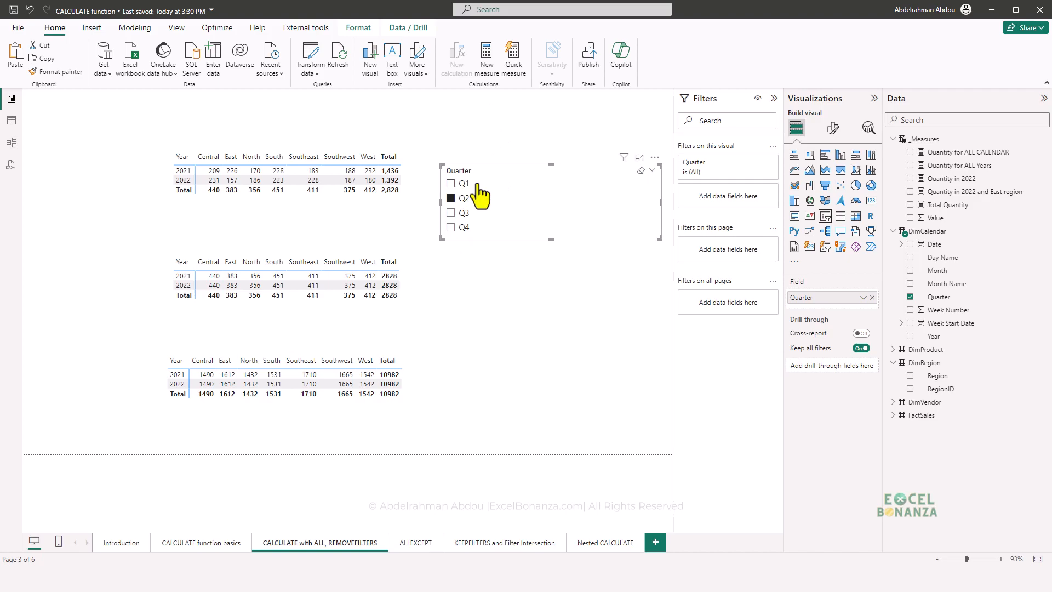
pyautogui.click(379, 406)
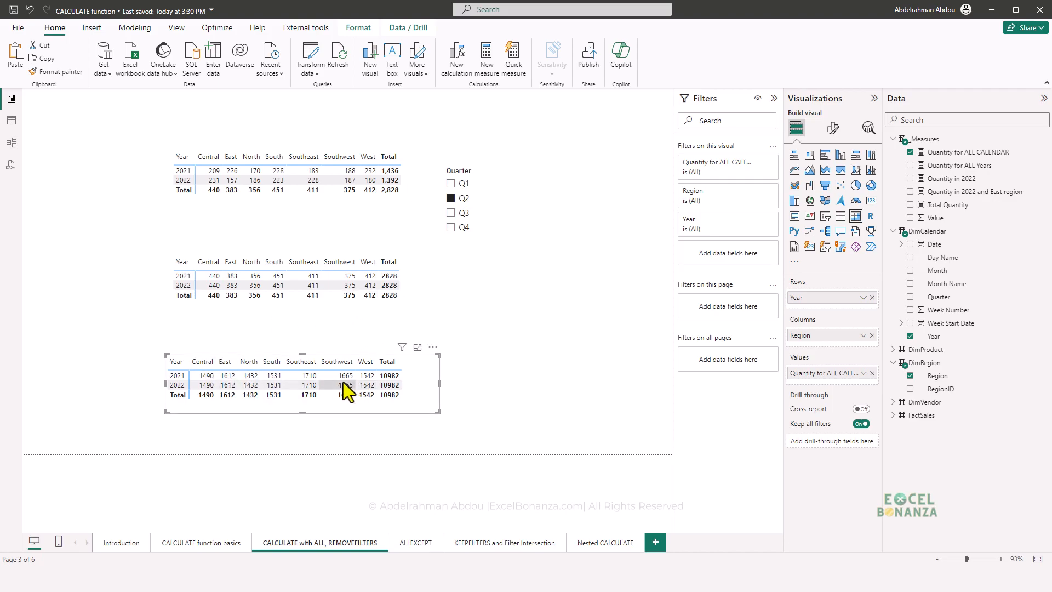
pyautogui.click(429, 414)
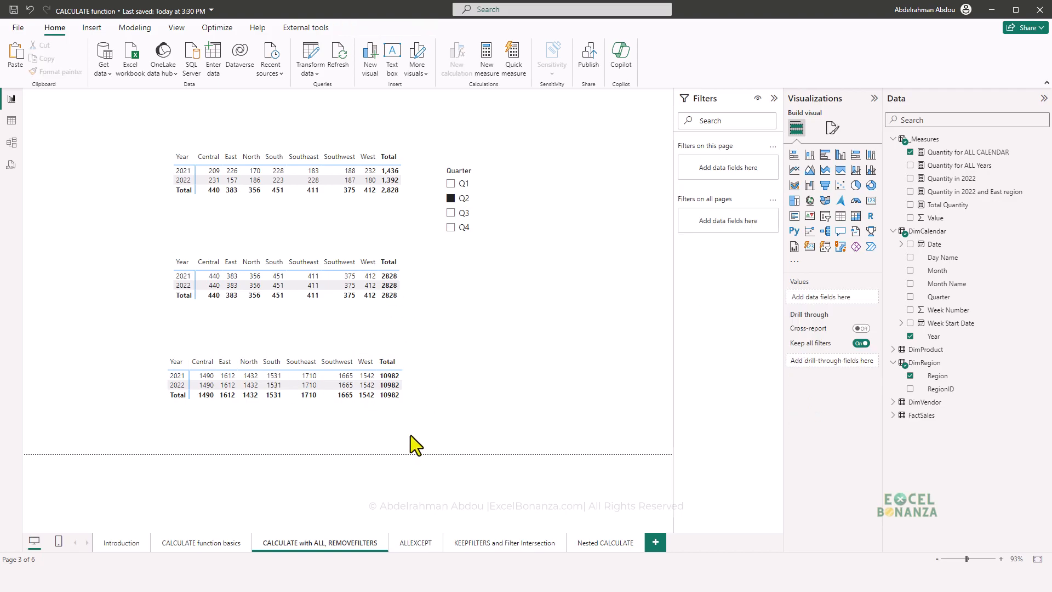
# - Copy the Quantity for ALL CALENDAR formula and paste it into a new measure in _Measures
pyautogui.click(206, 357)
pyautogui.click(951, 152)
pyautogui.moveTo(452, 99); pyautogui.dragTo(75, 98)
pyautogui.hotkey('ctrl', 'c')
pyautogui.click(972, 154)
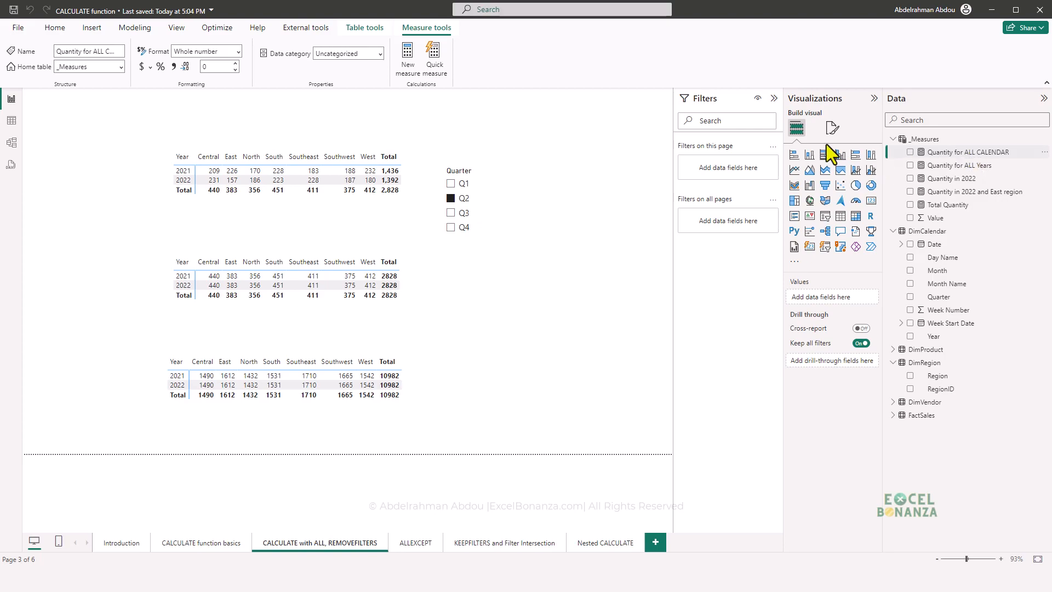
pyautogui.click(1044, 153)
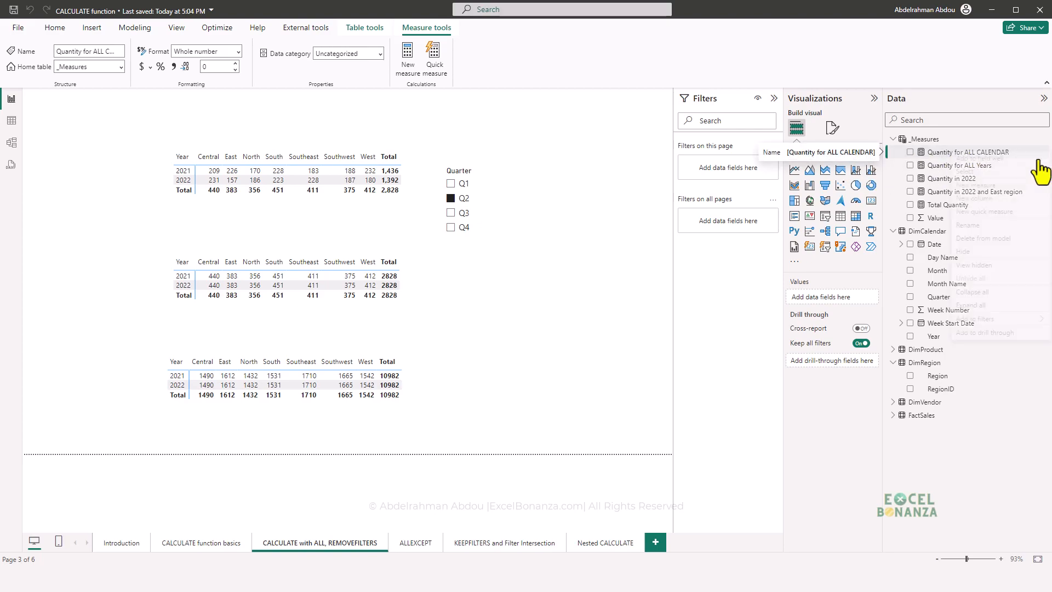
pyautogui.click(998, 187)
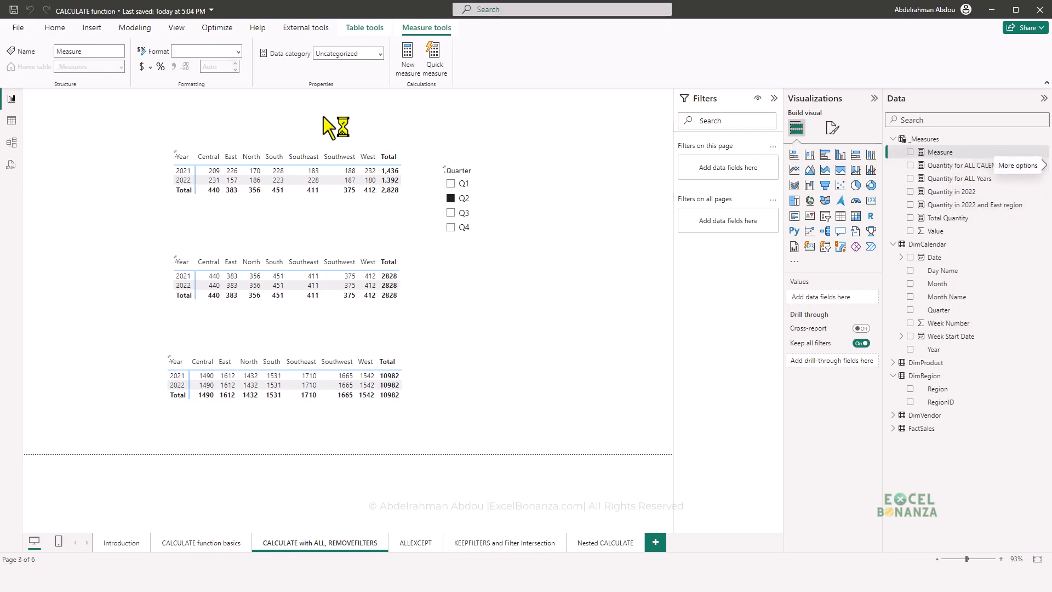
pyautogui.hotkey('ctrl', 'v')
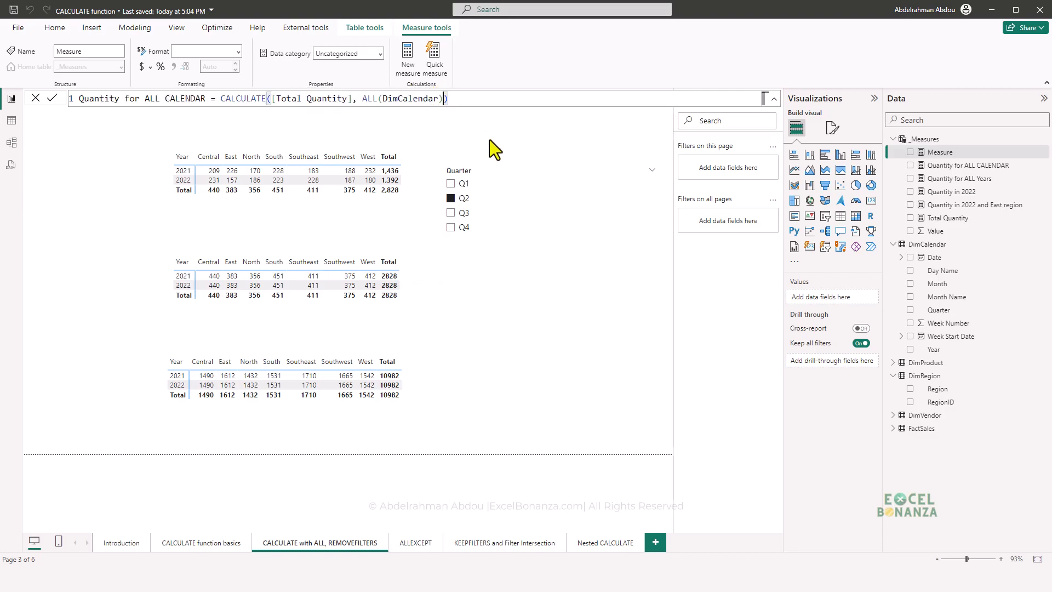
# - Add ALL(DimRegion[Region]) as a second filter argument of CALCULATE in the new measure
pyautogui.write(', all')
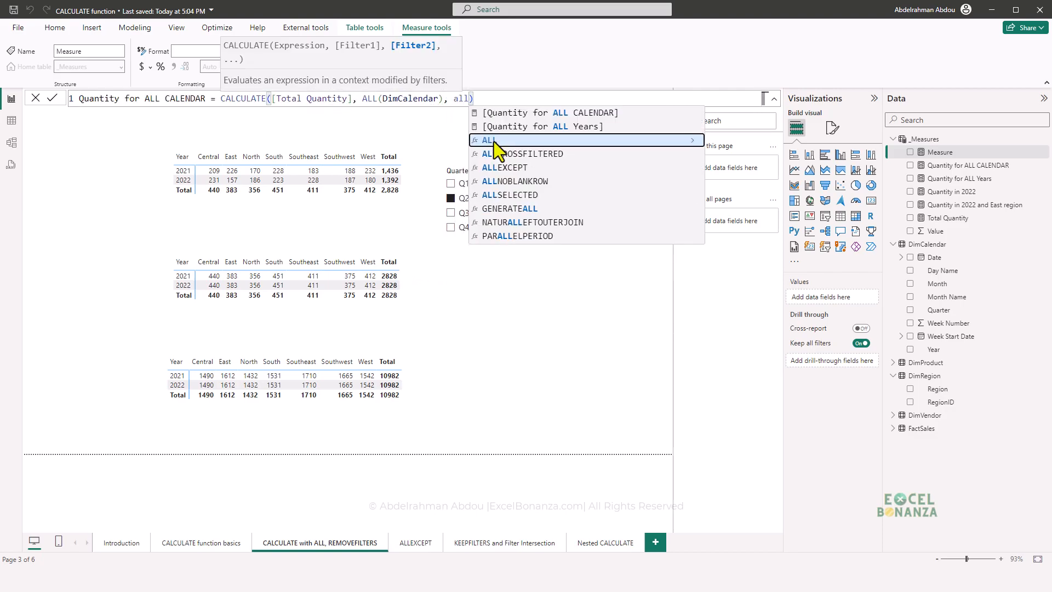
pyautogui.write('(')
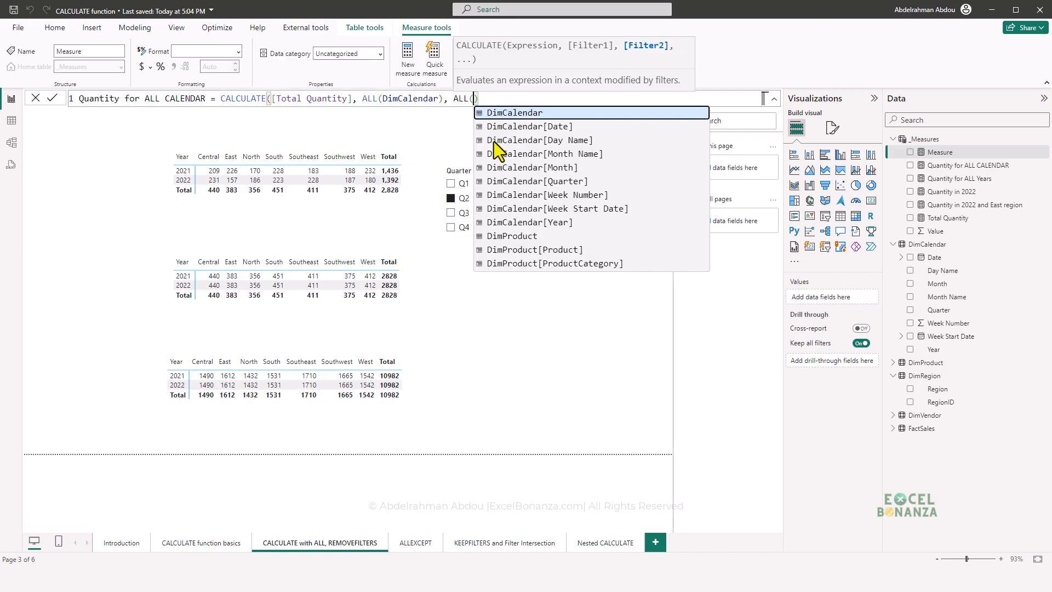
pyautogui.write('region')
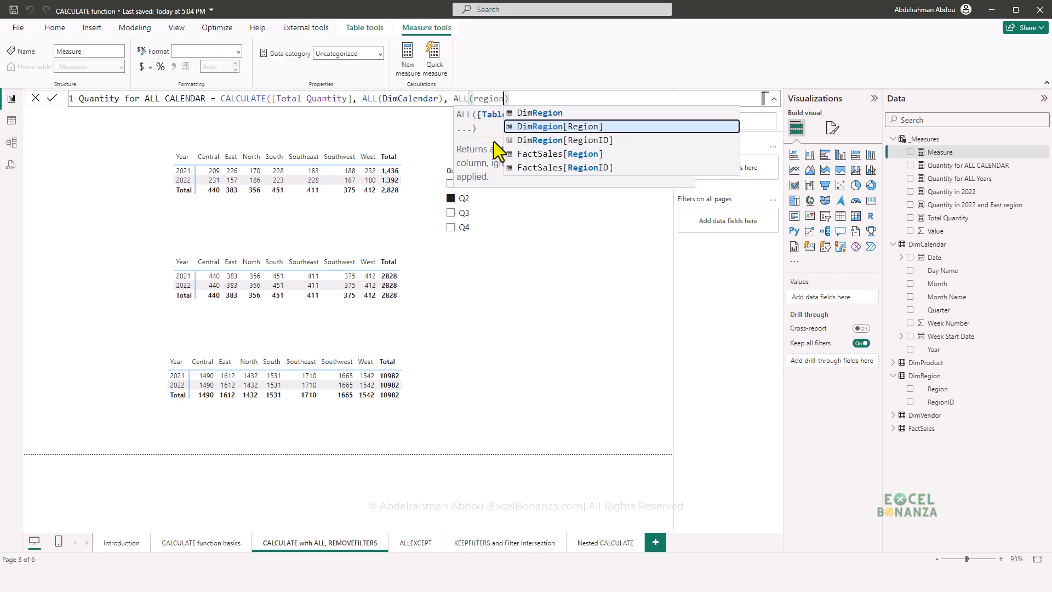
pyautogui.press('Tab')
pyautogui.write(')')
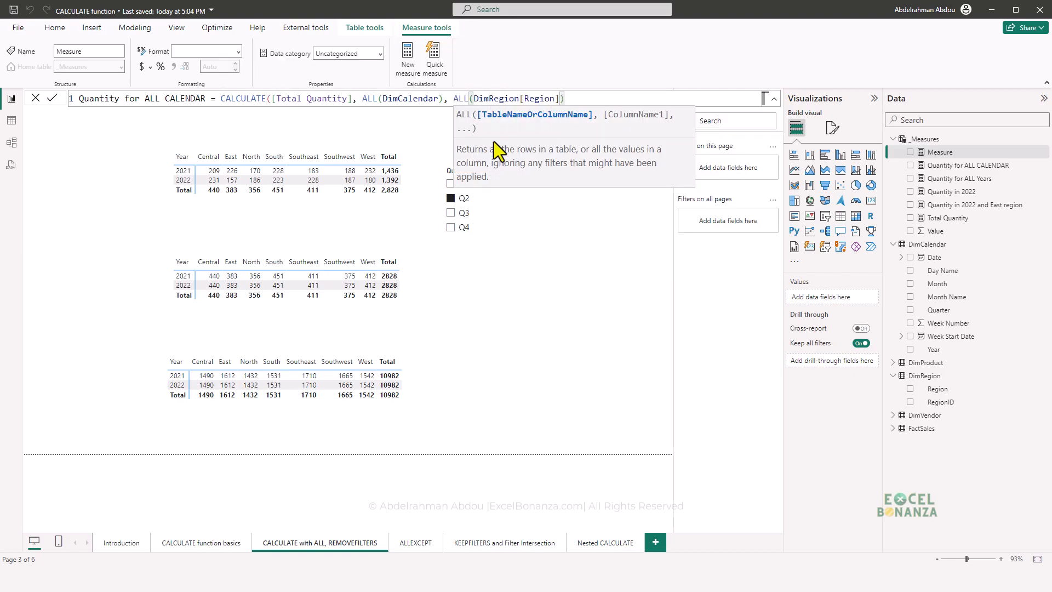
pyautogui.write(')')
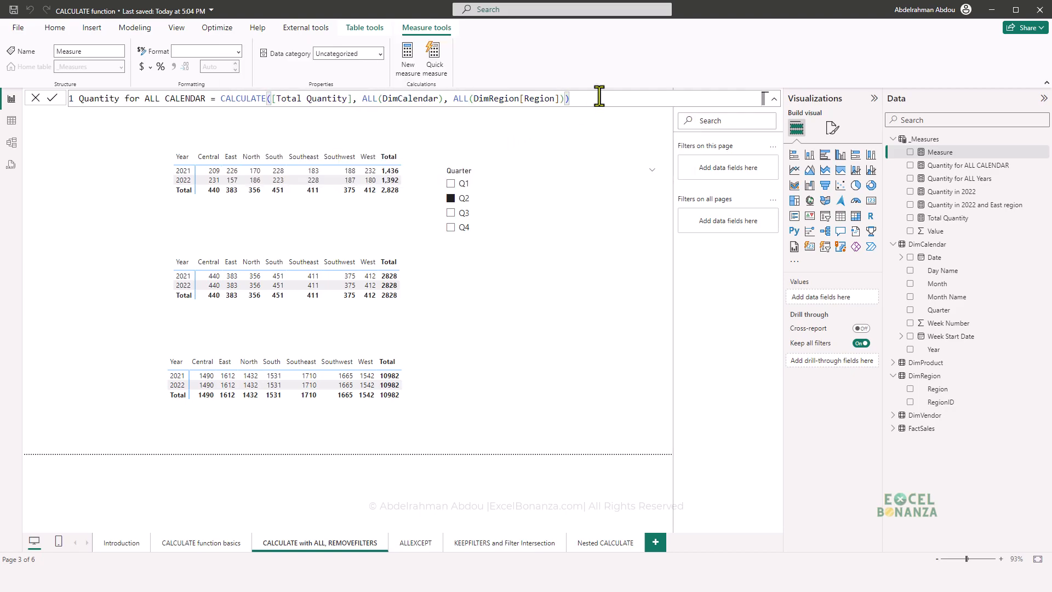
pyautogui.press('Return')
pyautogui.press('Return')
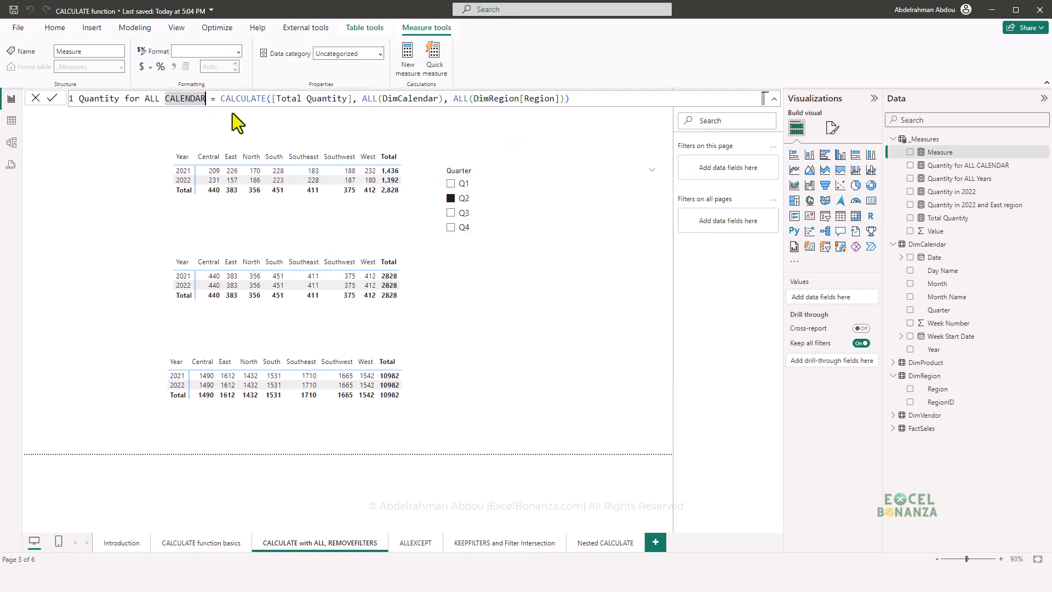
# - Name the new measure Quantity for ALL CALENDAR and All Region and commit its formula
pyautogui.click(207, 99)
pyautogui.write('and Region')
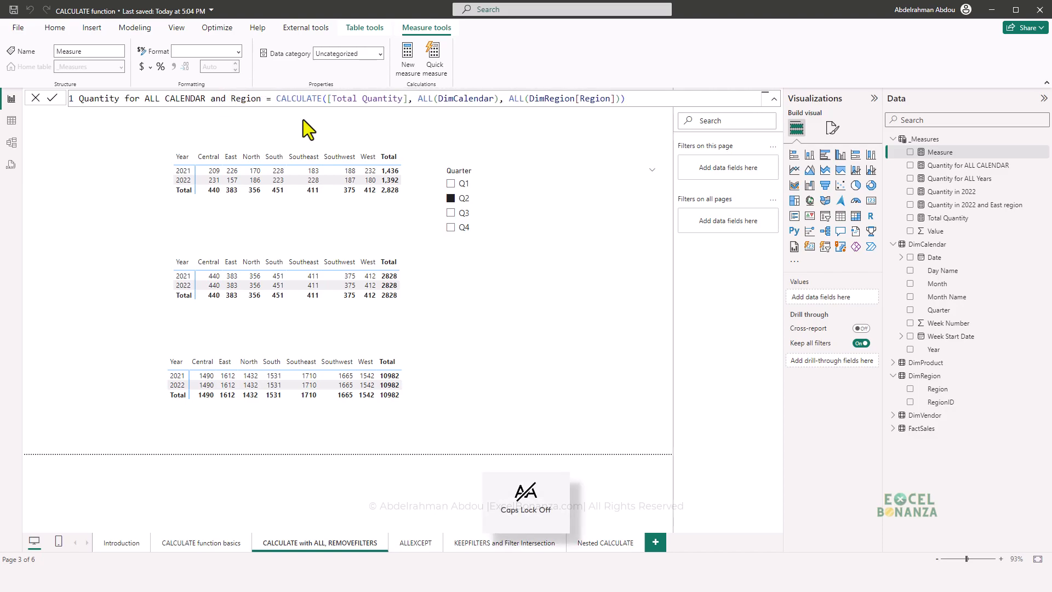
pyautogui.doubleClick(220, 99)
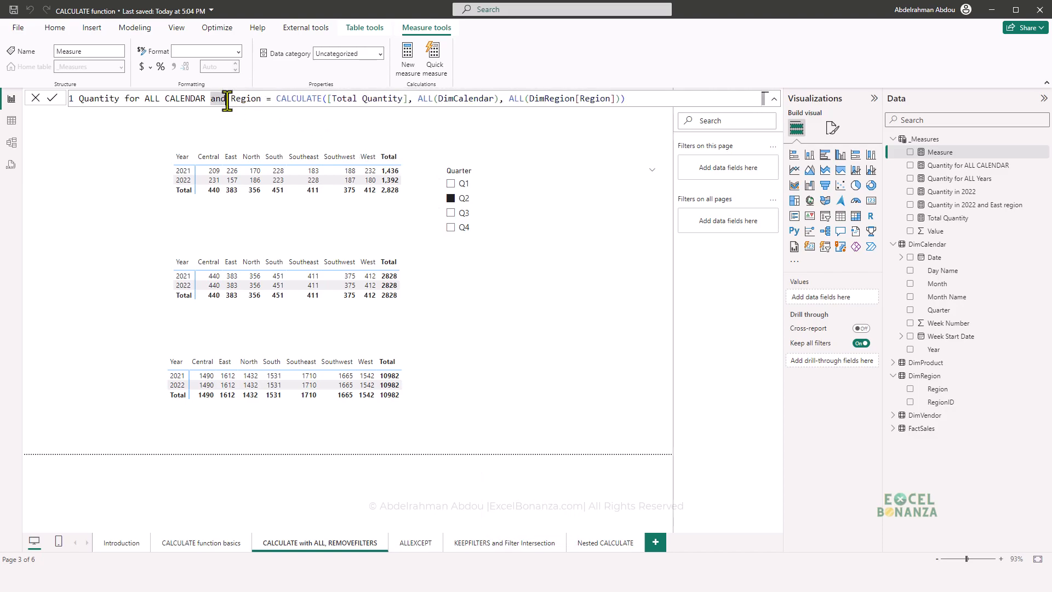
pyautogui.write('All')
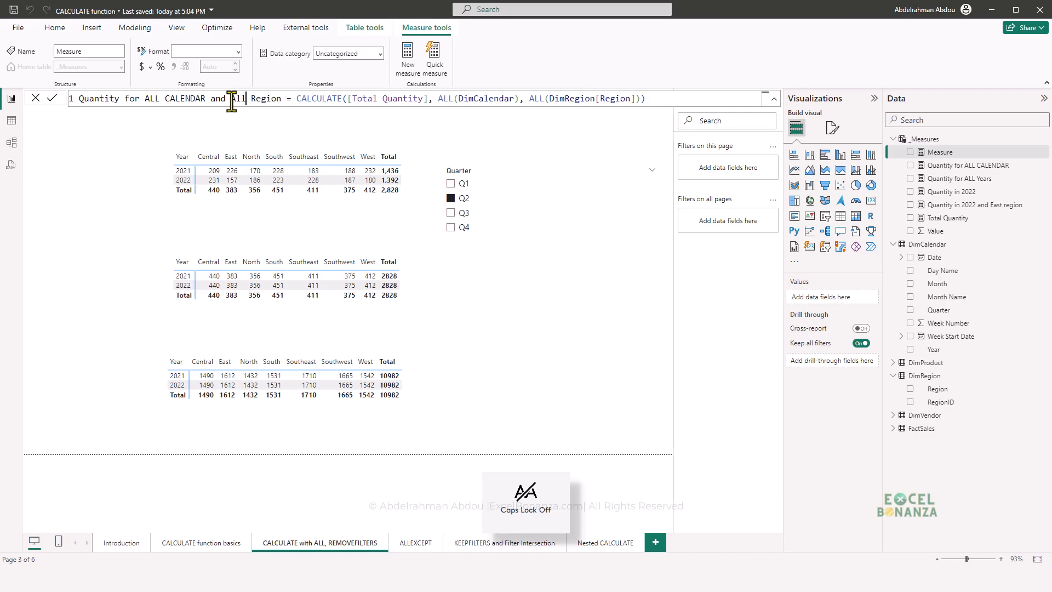
pyautogui.click(652, 98)
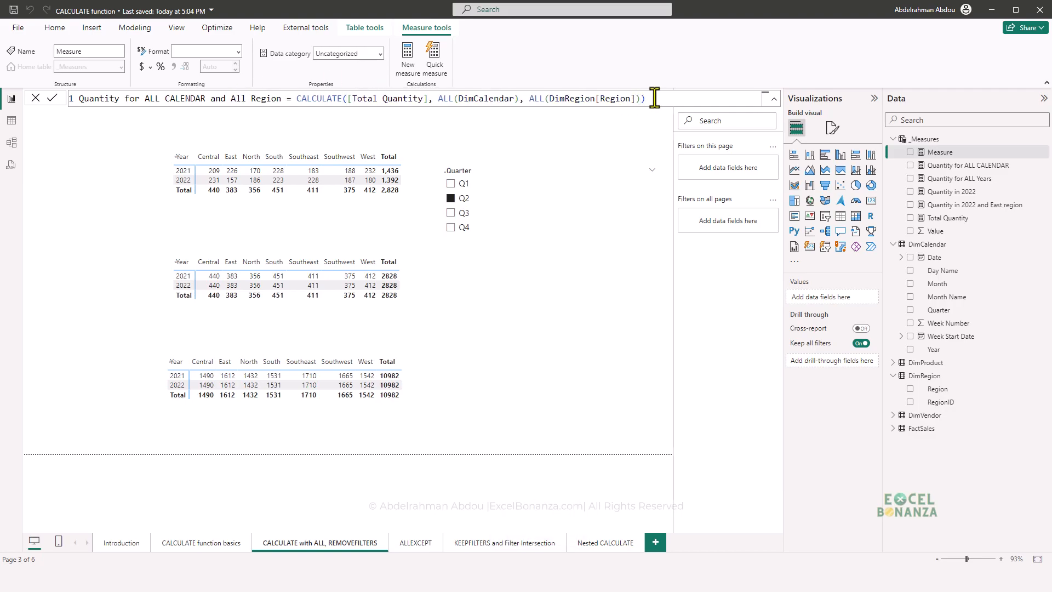
pyautogui.press('Return')
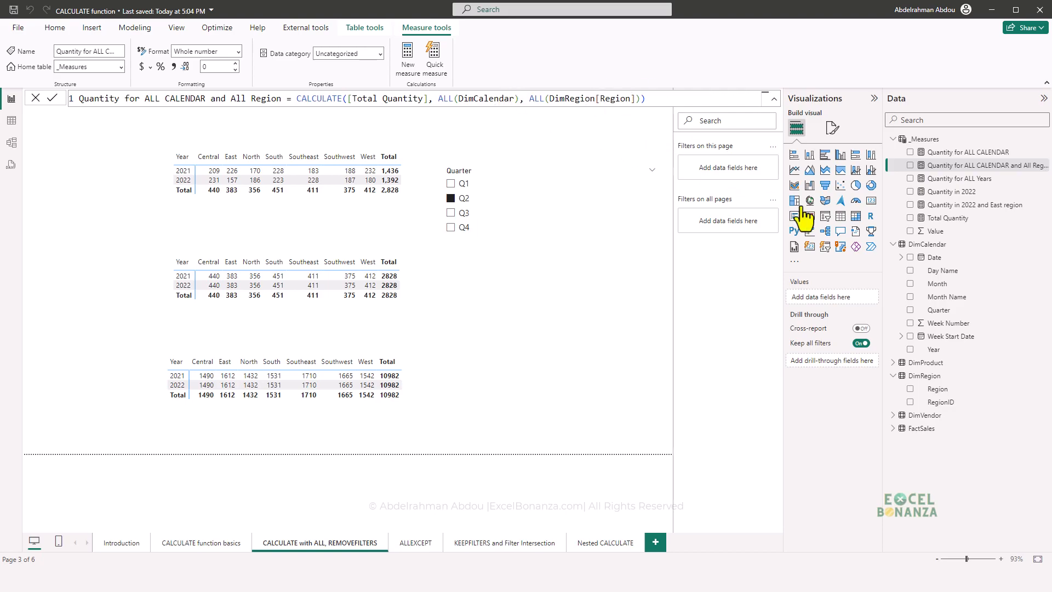
# - Duplicate the Quantity for ALL CALENDAR matrix and place the copy beside the original
pyautogui.click(410, 403)
pyautogui.hotkey('ctrl', 'c')
pyautogui.hotkey('ctrl', 'v')
pyautogui.moveTo(416, 402); pyautogui.dragTo(657, 422)
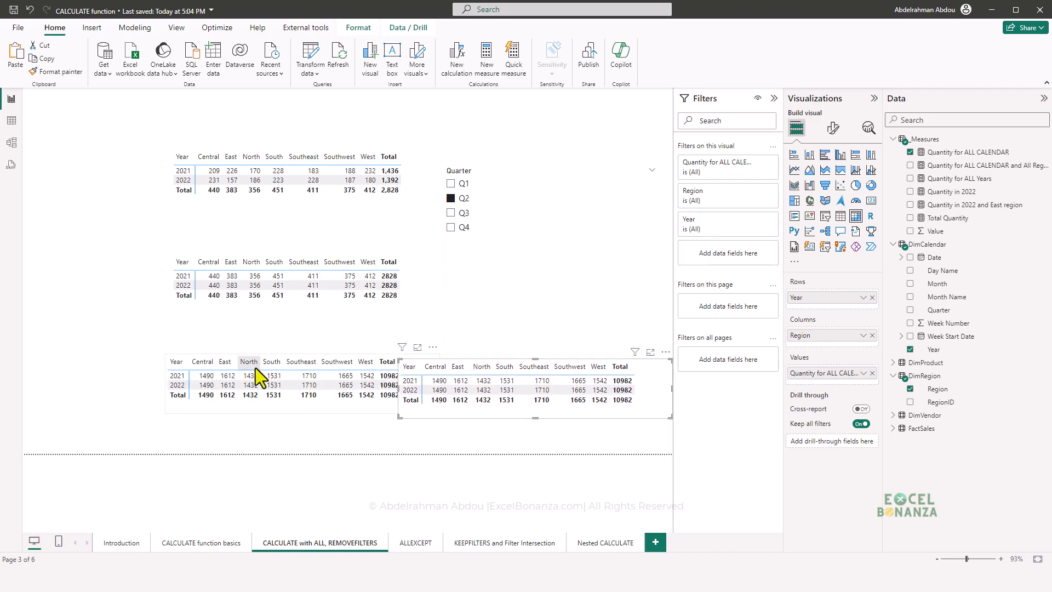
# - Replace the duplicate matrix's value with Quantity for ALL CALENDAR and All Region and space the two lower matrices side by side
pyautogui.moveTo(243, 410); pyautogui.dragTo(142, 410)
pyautogui.click(545, 400)
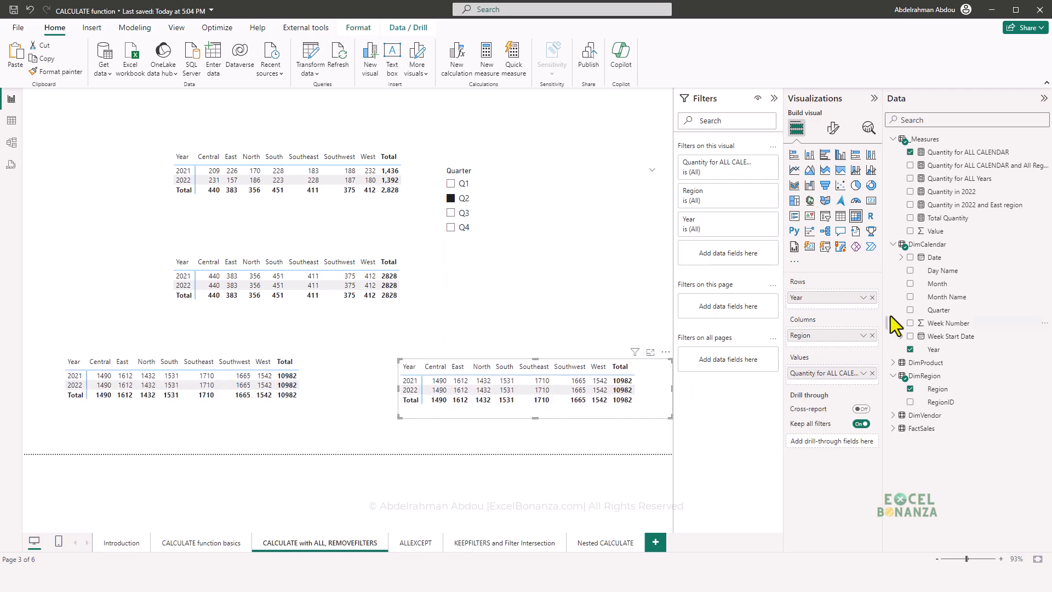
pyautogui.click(873, 373)
pyautogui.moveTo(905, 167); pyautogui.dragTo(557, 416)
pyautogui.moveTo(633, 404); pyautogui.dragTo(591, 394)
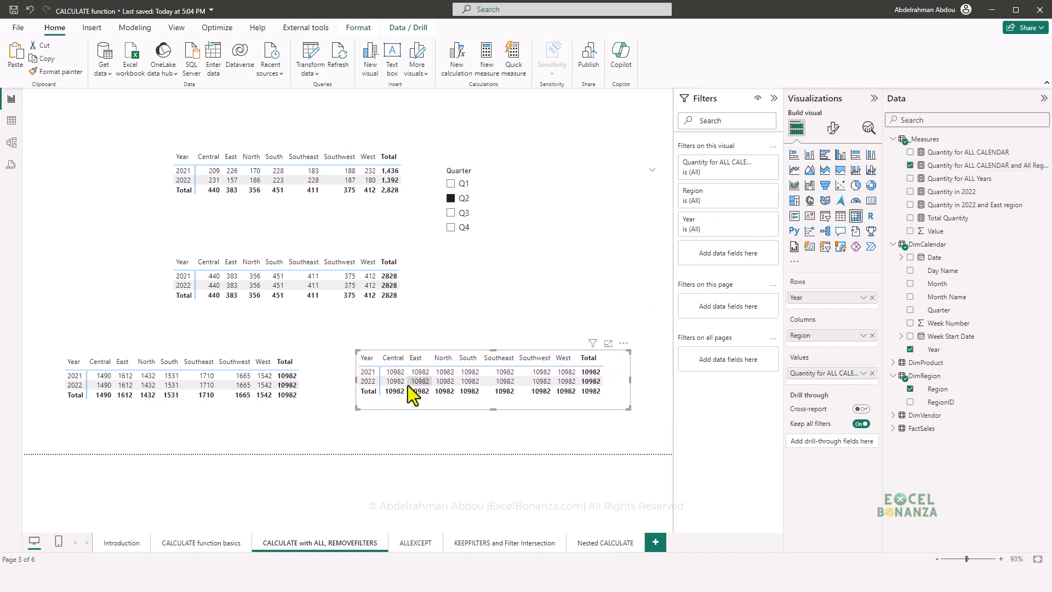
# - Switch the Quarter slicer between Q3 and Q4, ending on Q3, and compare the values of the two lower matrices
pyautogui.click(451, 213)
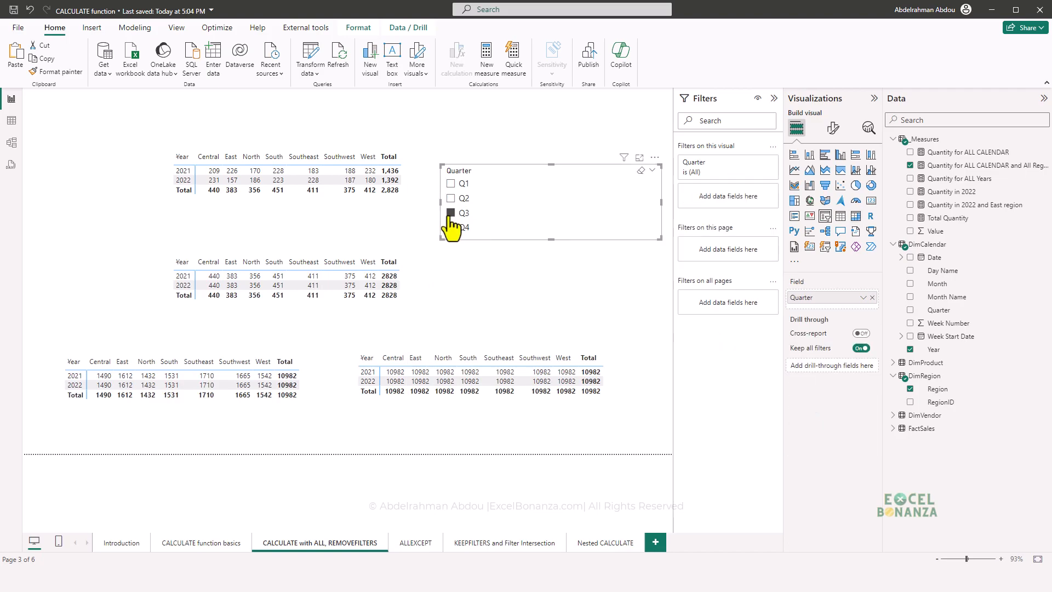
pyautogui.click(450, 228)
pyautogui.click(450, 213)
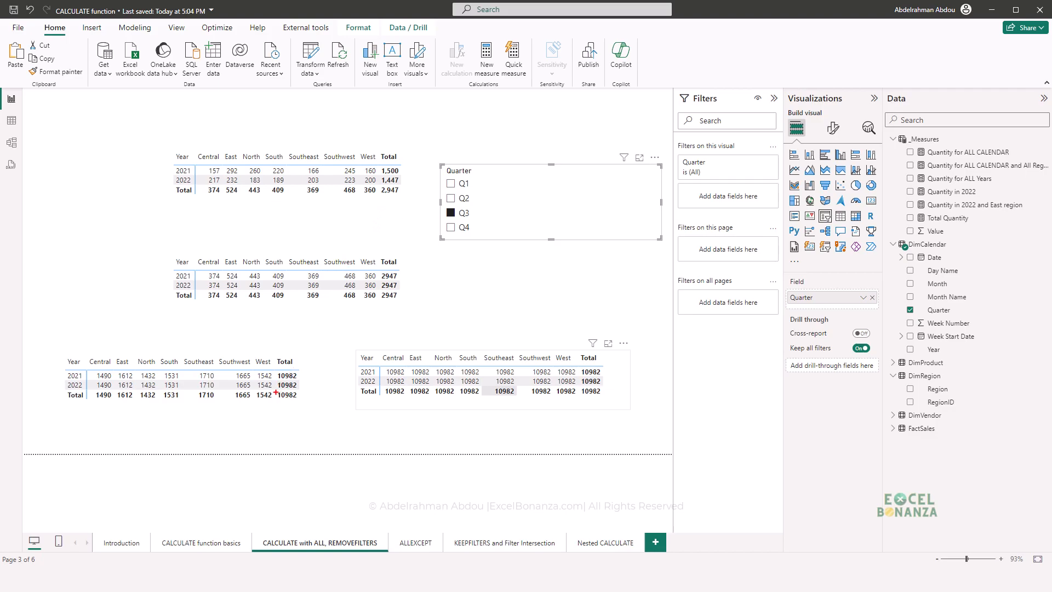
pyautogui.moveTo(274, 390); pyautogui.dragTo(305, 404)
pyautogui.moveTo(379, 364)
pyautogui.mouseDown()
pyautogui.moveTo(412, 381)
pyautogui.moveTo(613, 403)
pyautogui.mouseUp()
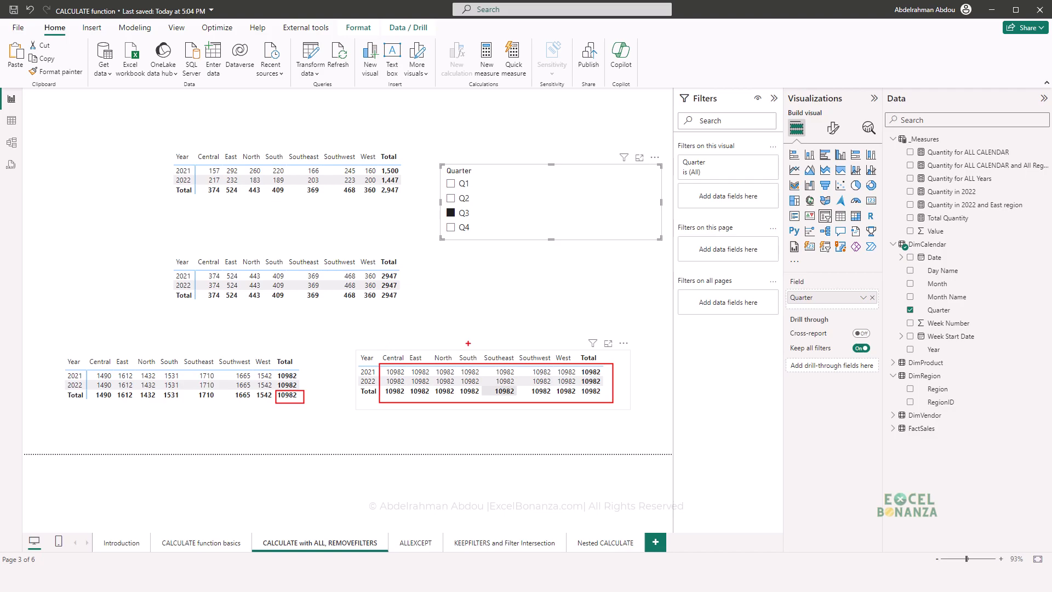
pyautogui.press('Escape')
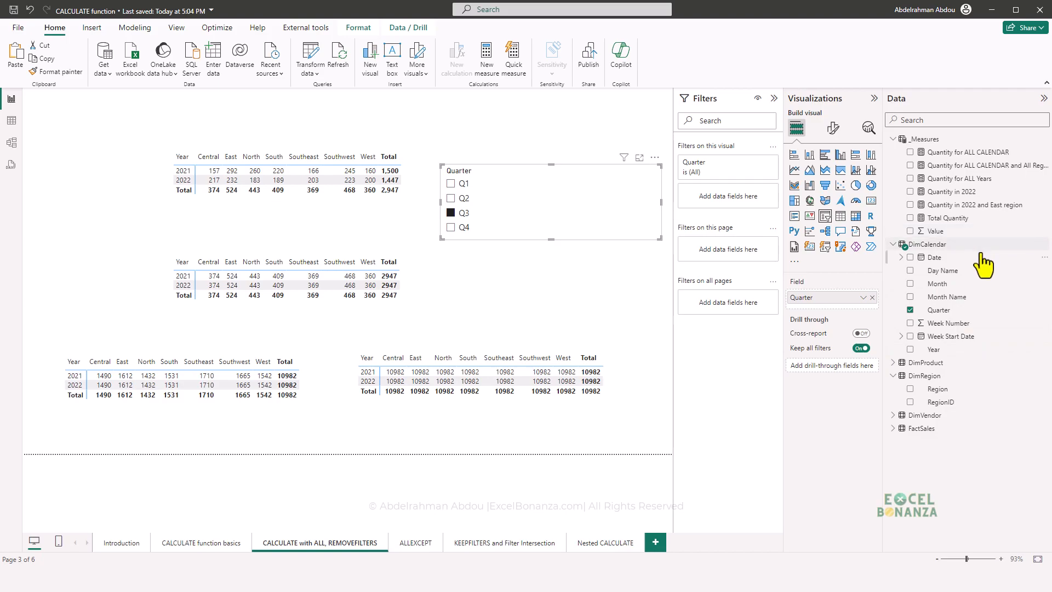
# - Add a RegionID slicer below the Quarter slicer and filter by R002, then by R003
pyautogui.moveTo(944, 409); pyautogui.dragTo(540, 313)
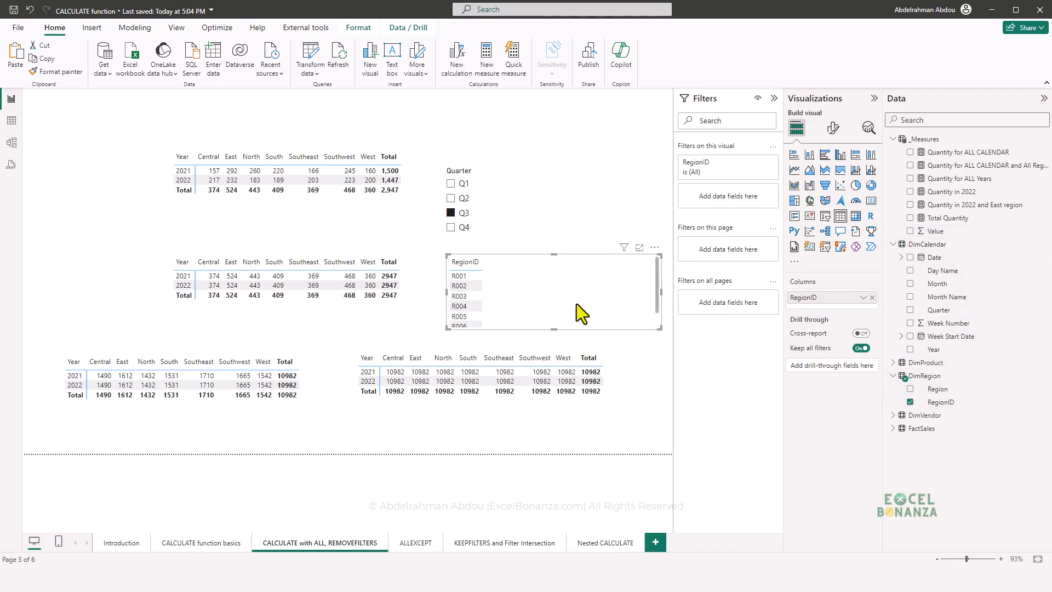
pyautogui.click(825, 216)
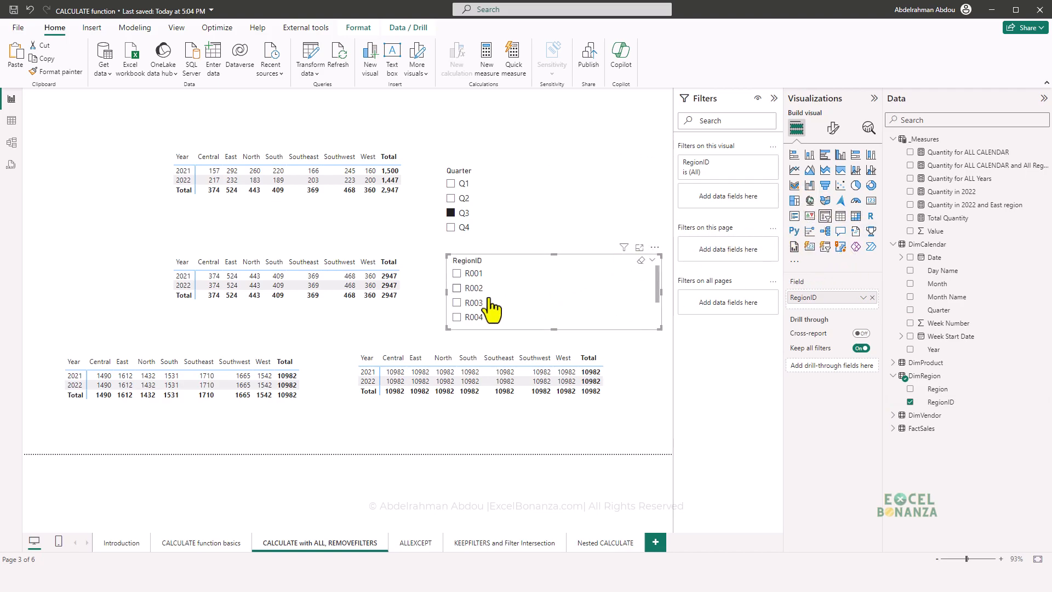
pyautogui.click(474, 289)
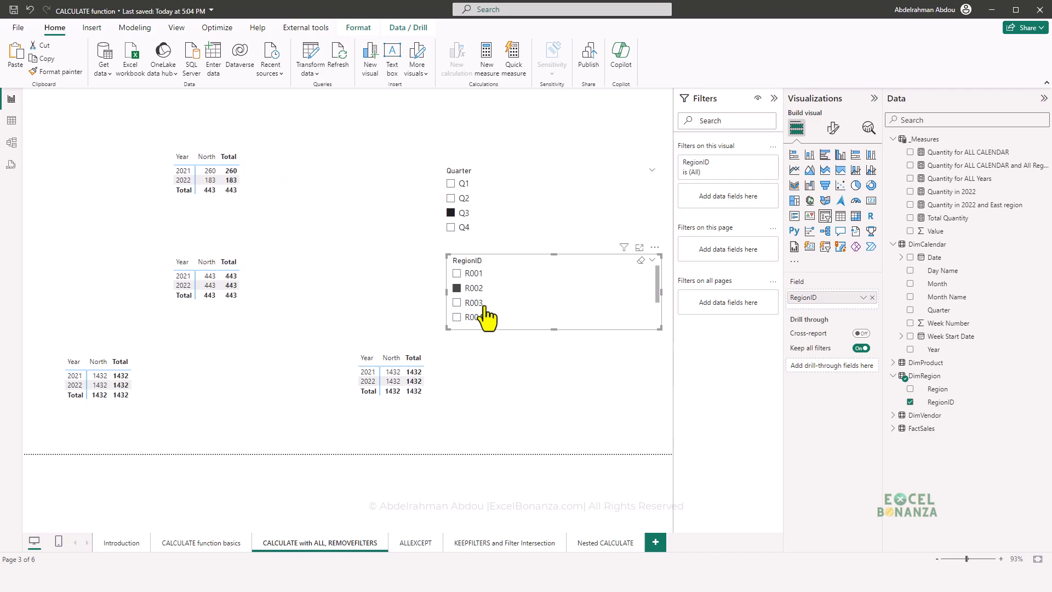
pyautogui.click(471, 303)
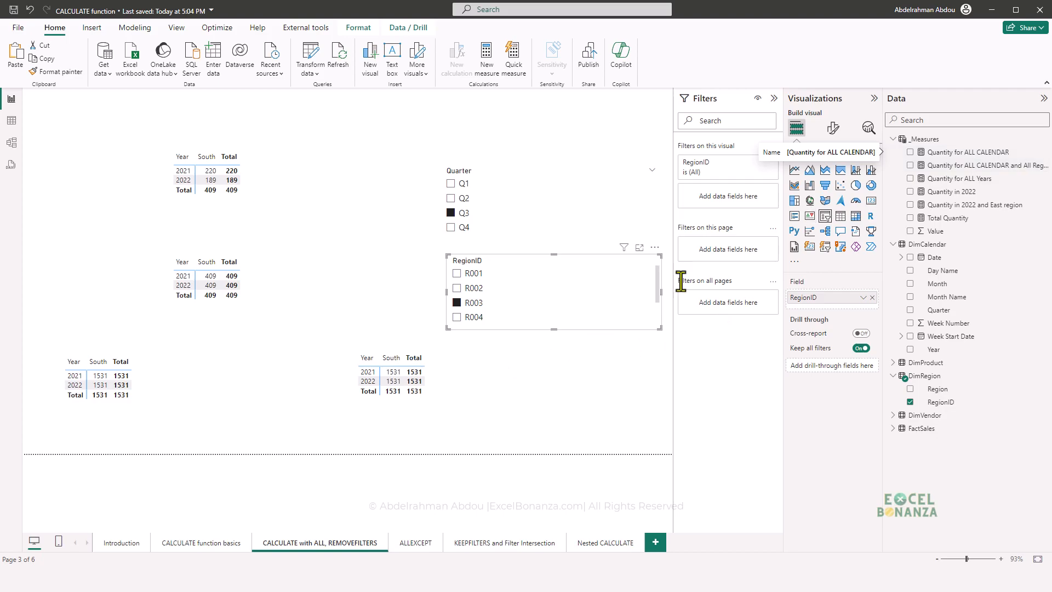
# - Replace ALL with REMOVEFILTERS around DimCalendar in the Quantity for ALL CALENDAR measure and commit the formula
pyautogui.click(446, 403)
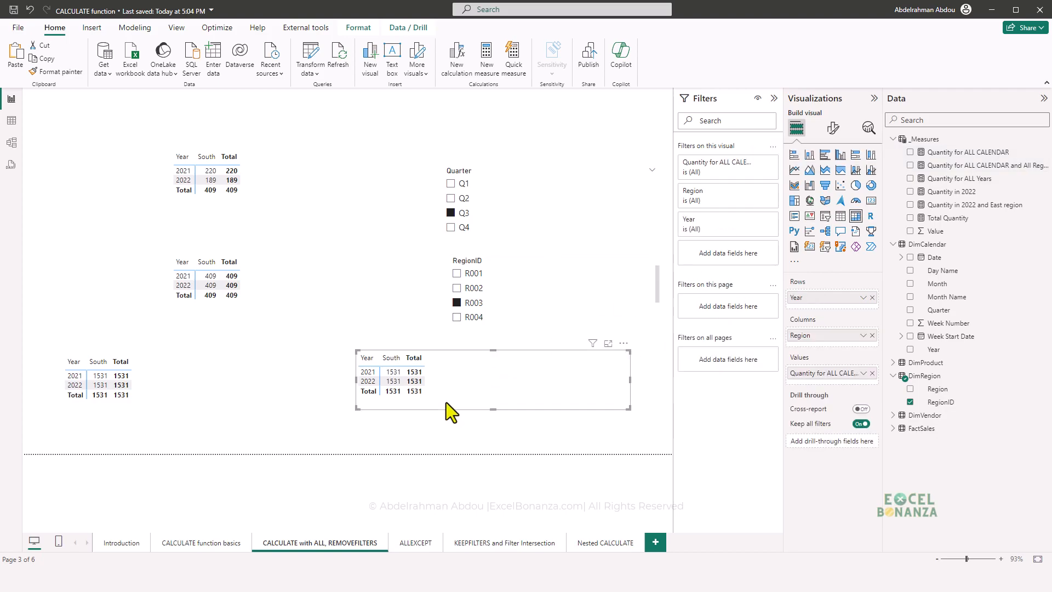
pyautogui.click(954, 151)
pyautogui.moveTo(361, 98); pyautogui.dragTo(377, 99)
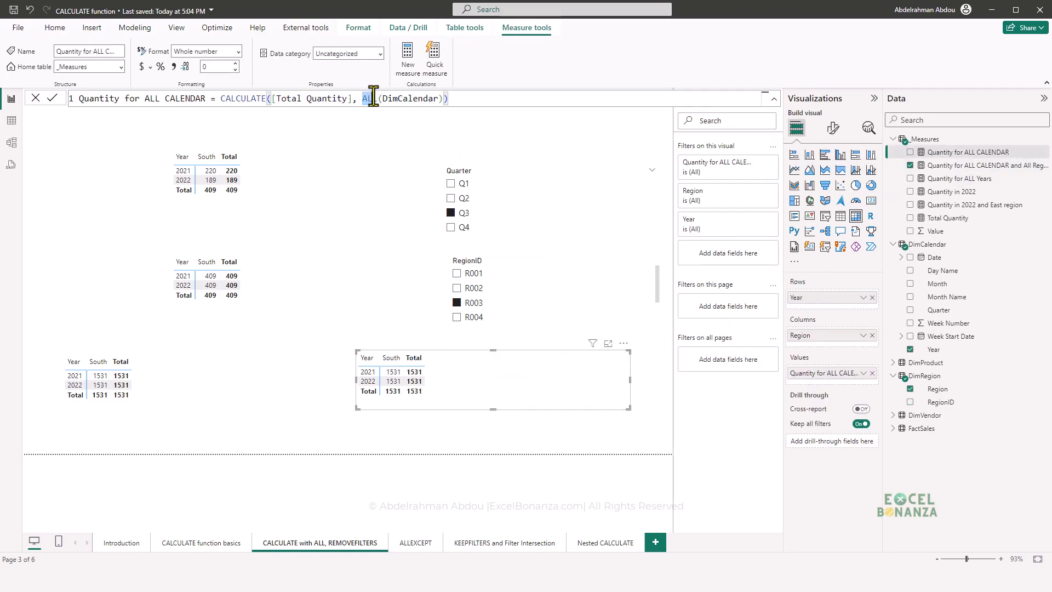
pyautogui.press('capslock')
pyautogui.write('REMOVEF')
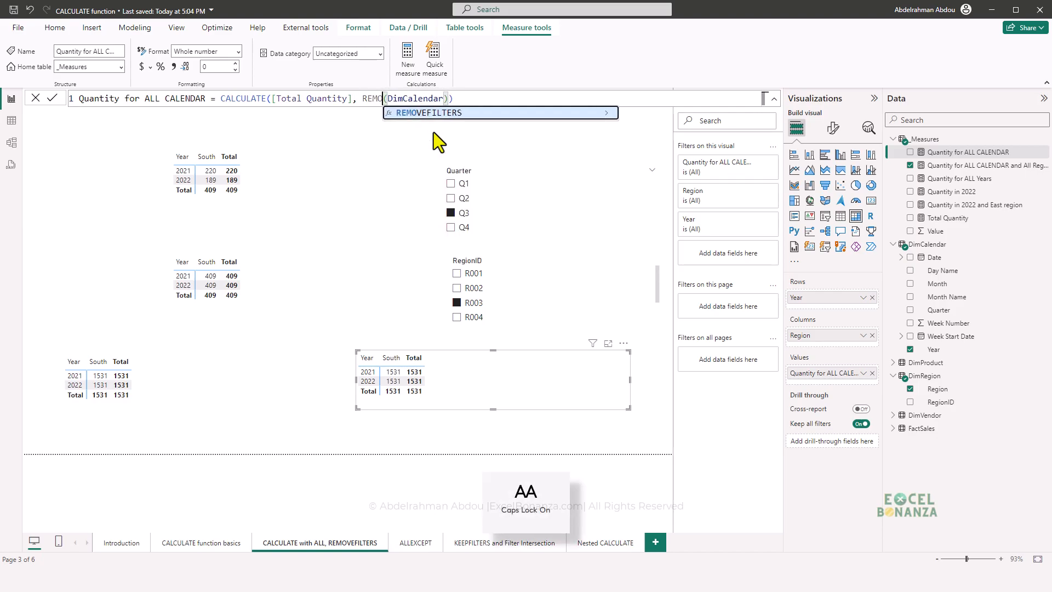
pyautogui.press('Tab')
pyautogui.click(528, 100)
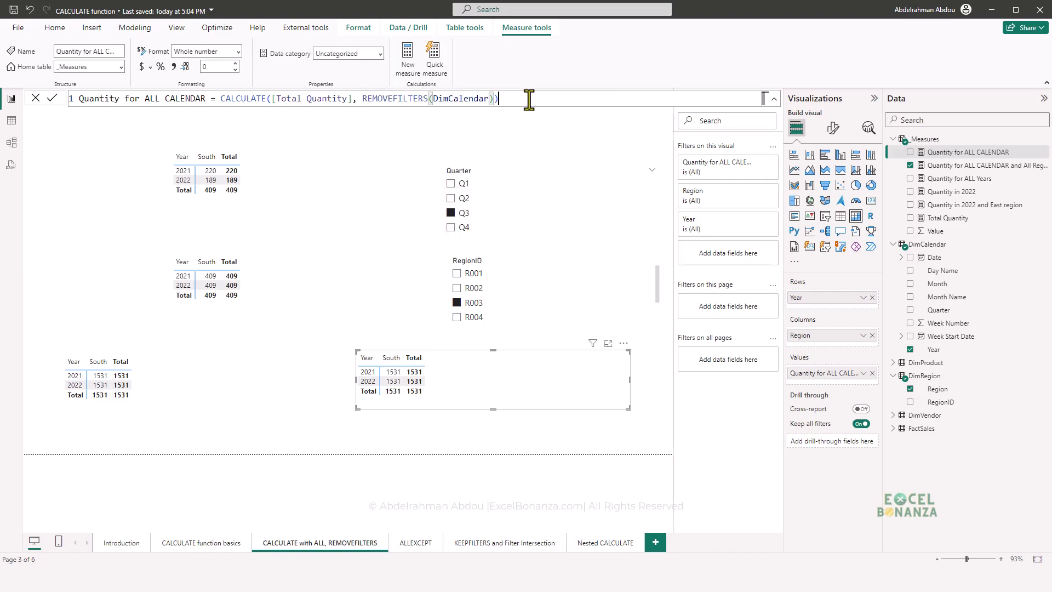
pyautogui.press('Return')
# - Delete the RegionID slicer and switch to the ALLEXCEPT page
pyautogui.click(509, 299)
pyautogui.press('Delete')
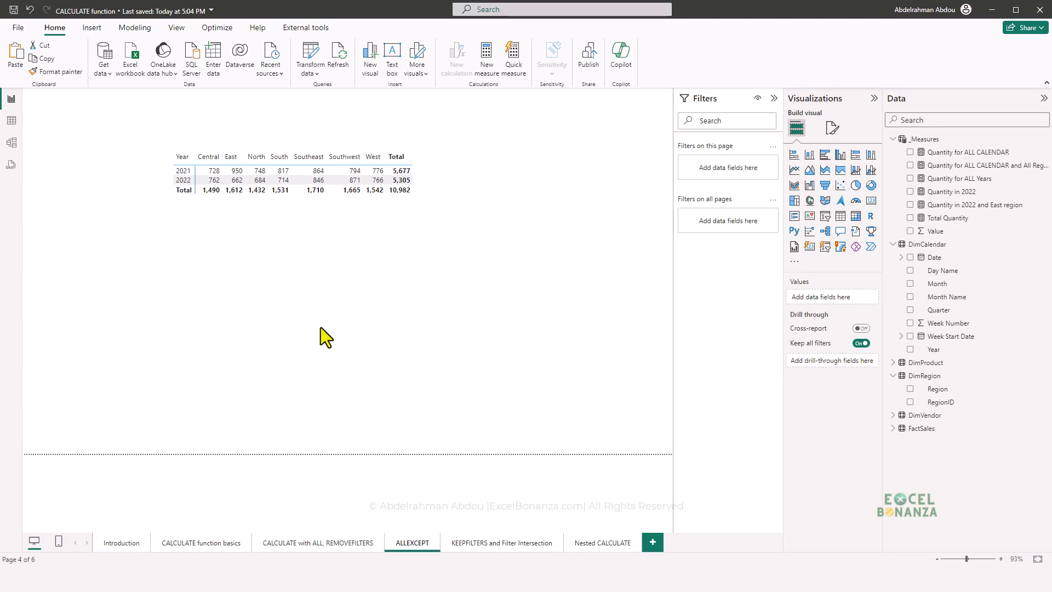
# - Create a new measure in _Measures and name it Quantity ALL Except the month column
pyautogui.click(1041, 154)
pyautogui.click(1015, 189)
pyautogui.write('c')
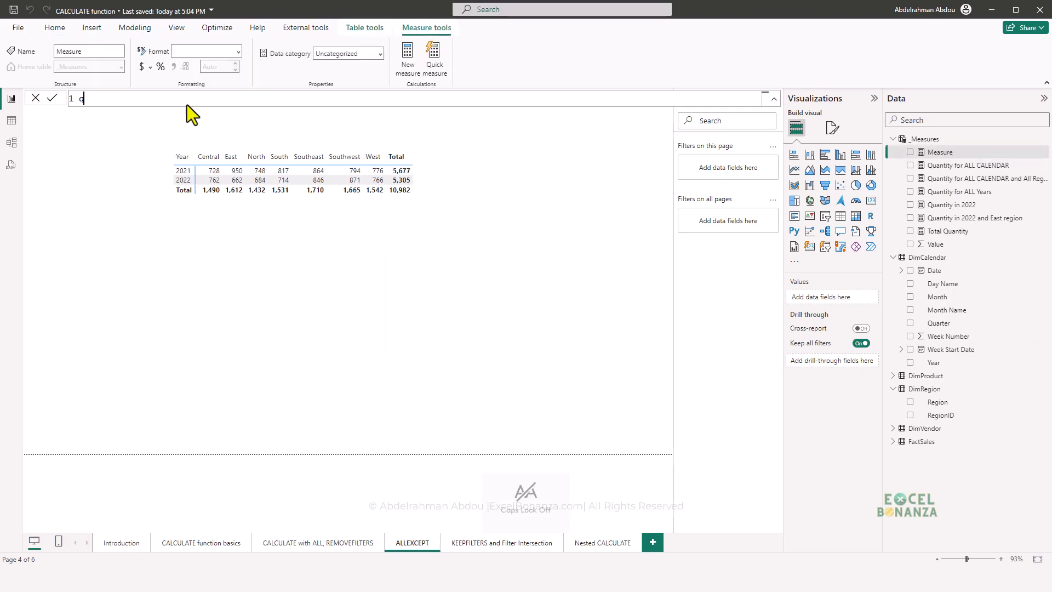
pyautogui.press('BackSpace')
pyautogui.write('Quantity a')
pyautogui.press('BackSpace')
pyautogui.press('capslock')
pyautogui.write('ALL')
pyautogui.press('capslock')
pyautogui.write('Except the month column =')
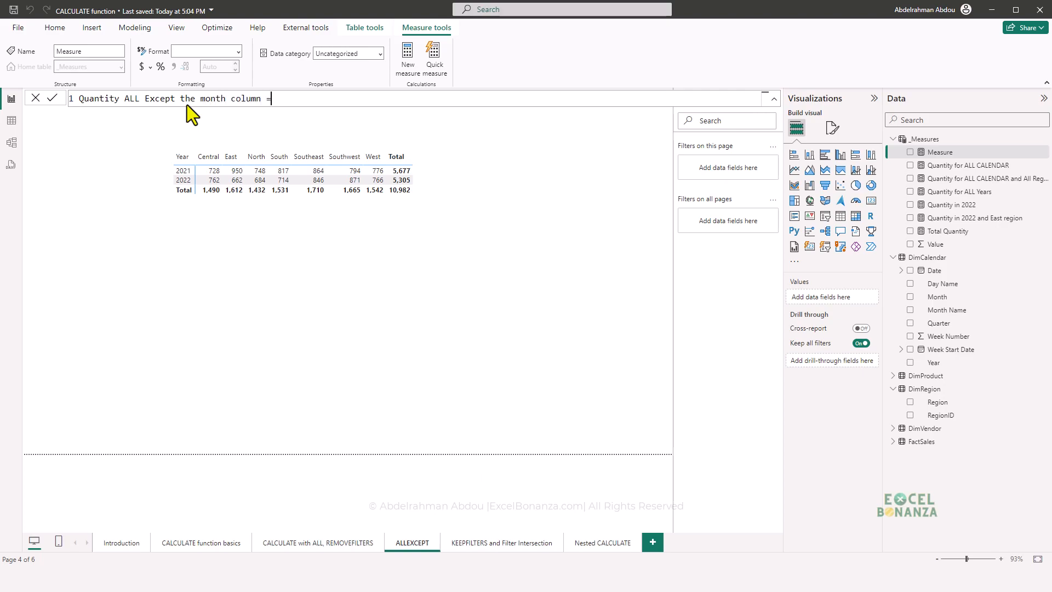
pyautogui.write(' CALCULATE([t')
# - Define the new measure as CALCULATE([Total Quantity], ALLEXCEPT(DimCalendar, DimCalendar[Month Name])) and commit it
pyautogui.press('Tab')
pyautogui.write(', ALLEXCEPT(')
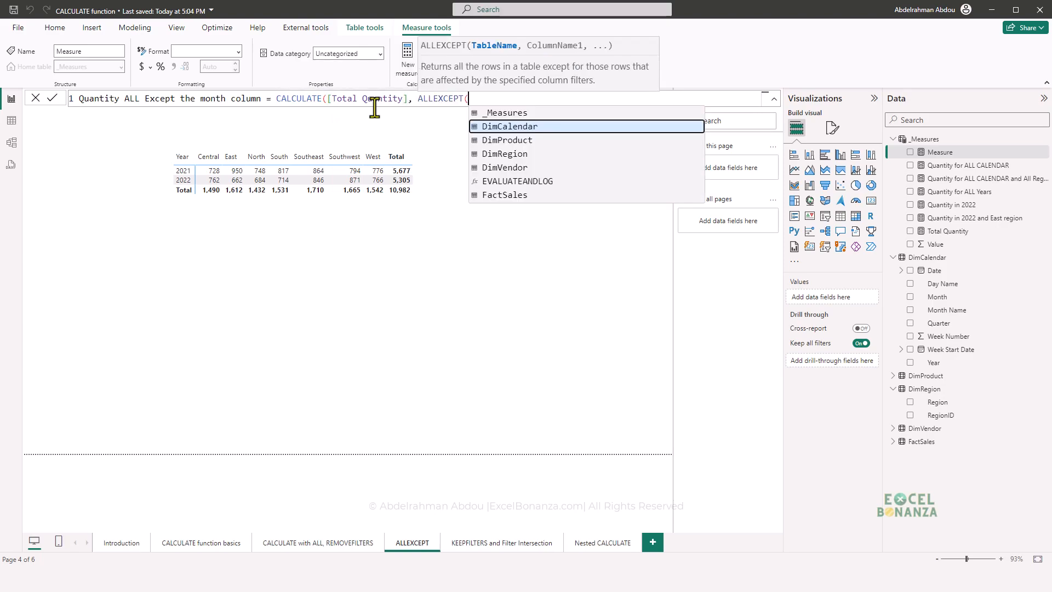
pyautogui.press('Tab')
pyautogui.write(', month')
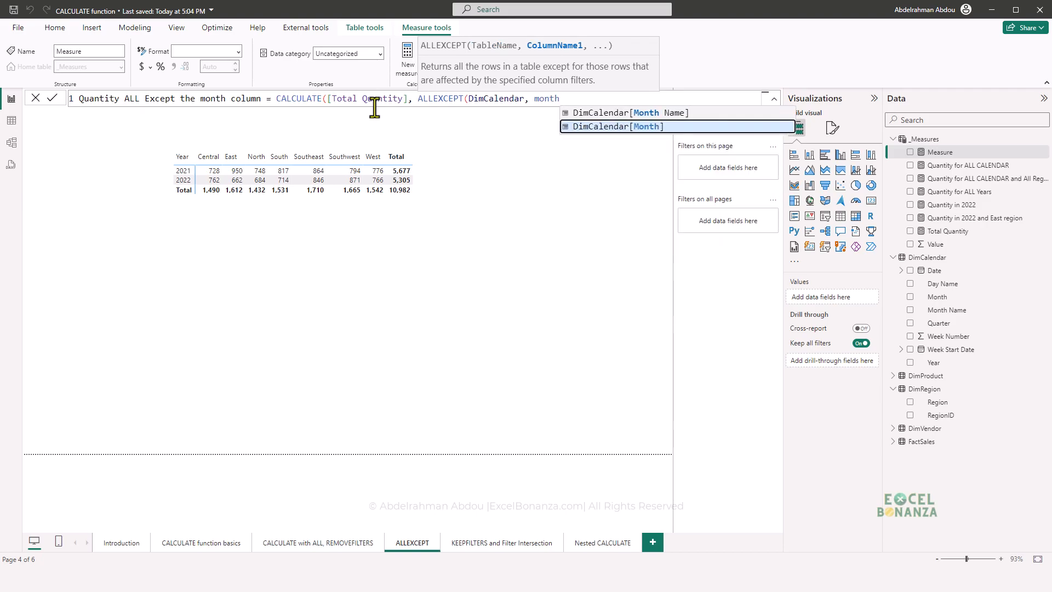
pyautogui.press('Up')
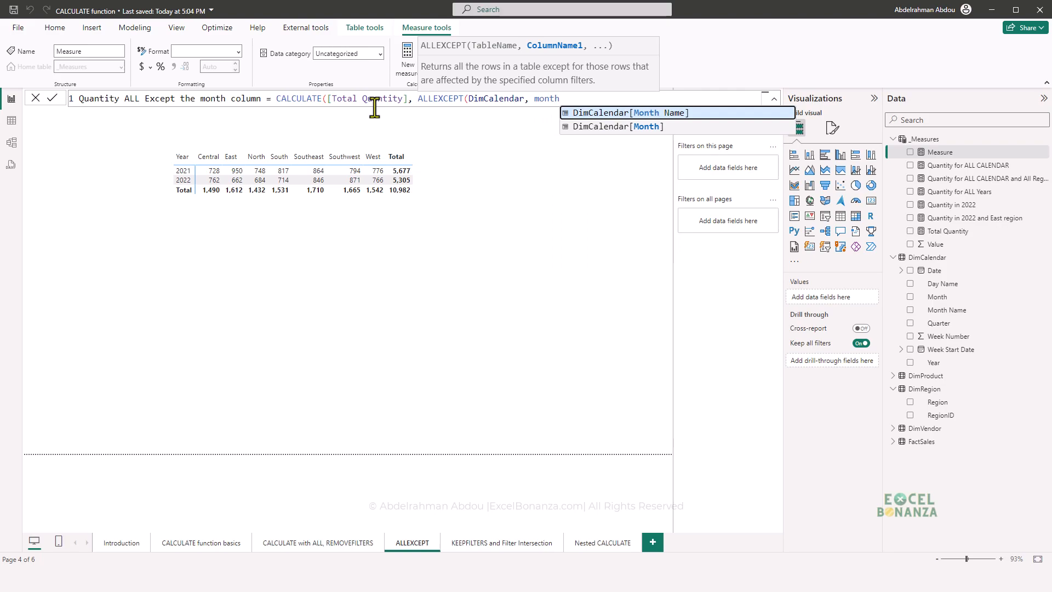
pyautogui.press('Tab')
pyautogui.write(')')
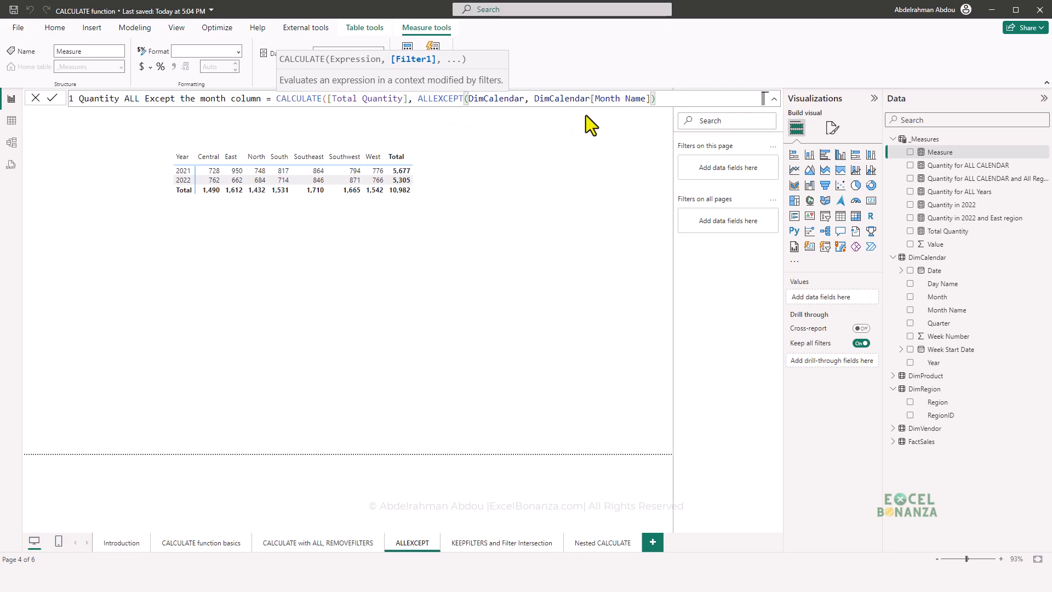
pyautogui.write(')')
pyautogui.press('Return')
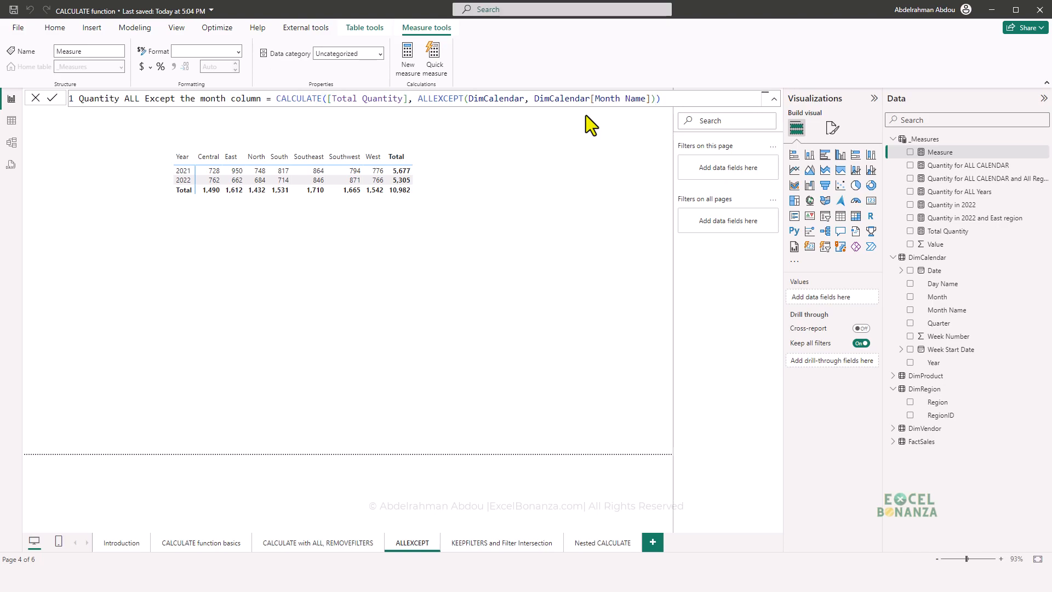
# - Duplicate the matrix below the original and replace the copy's Total Quantity value with Quantity ALL Except the month column
pyautogui.click(318, 200)
pyautogui.hotkey('ctrl', 'c')
pyautogui.hotkey('ctrl', 'v')
pyautogui.moveTo(295, 221); pyautogui.dragTo(298, 333)
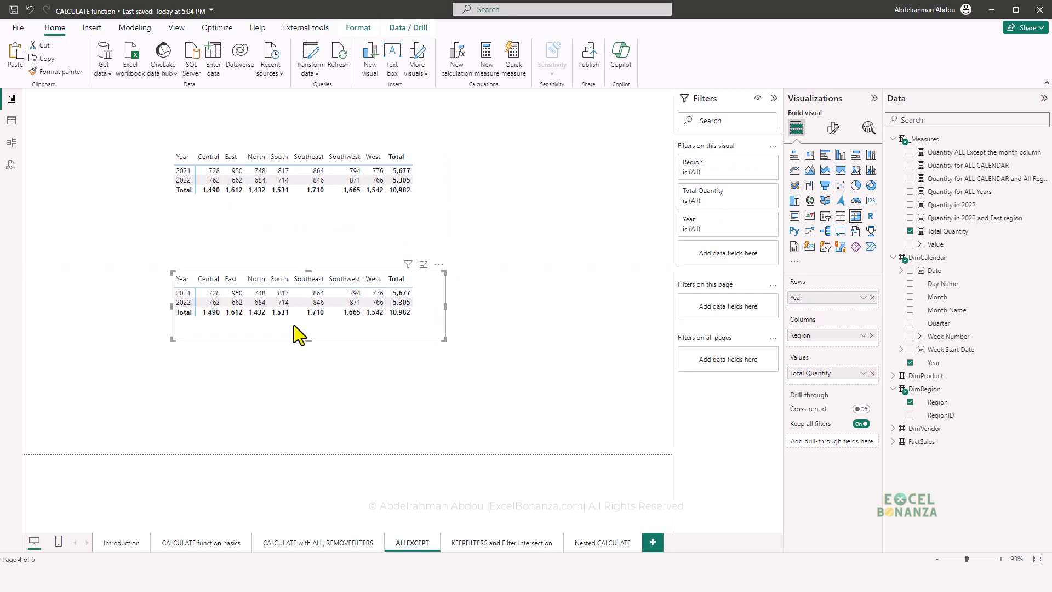
pyautogui.click(873, 374)
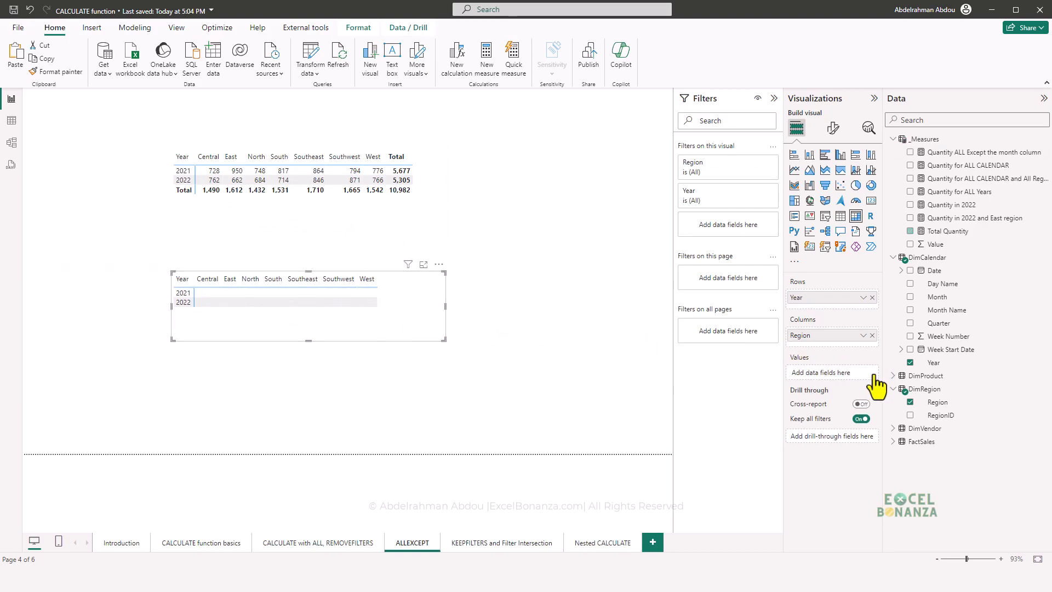
pyautogui.moveTo(984, 154); pyautogui.dragTo(858, 378)
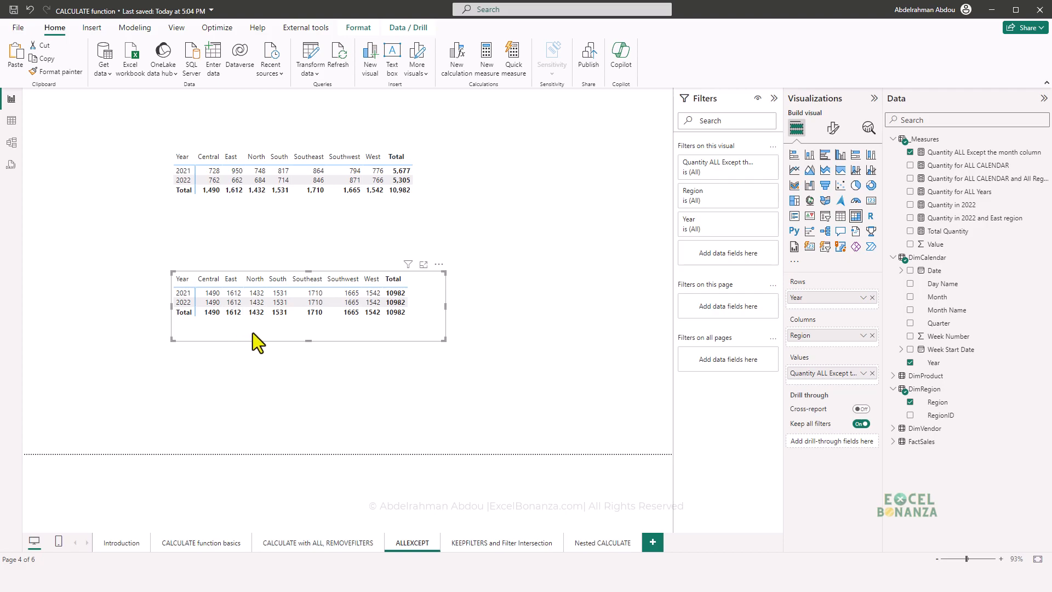
# - Add a Quarter slicer from DimCalendar beside the two matrices, positioned between them in height
pyautogui.moveTo(939, 323); pyautogui.dragTo(595, 222)
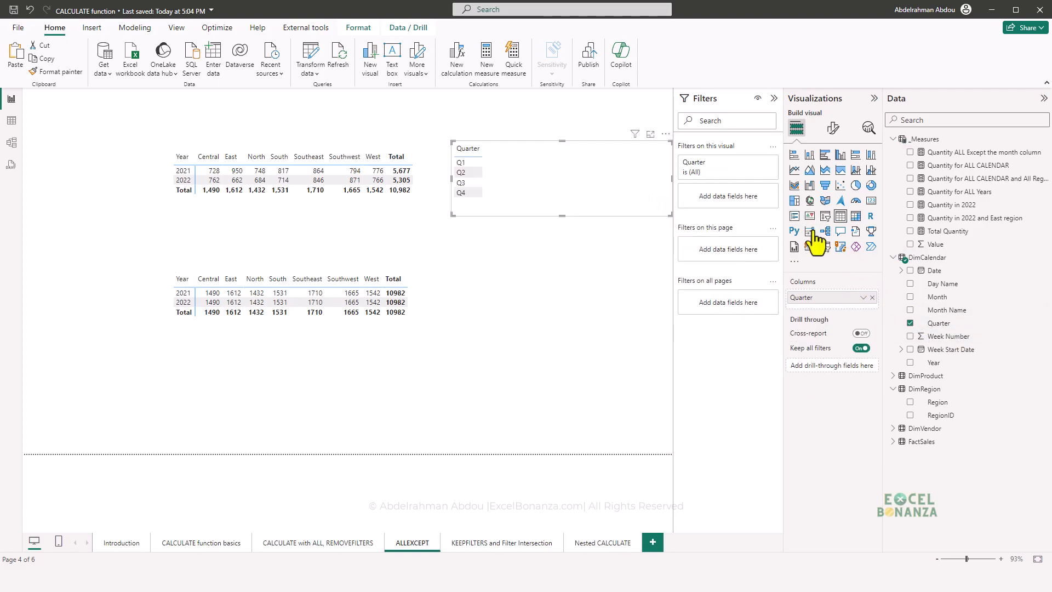
pyautogui.click(822, 217)
pyautogui.moveTo(554, 191); pyautogui.dragTo(550, 260)
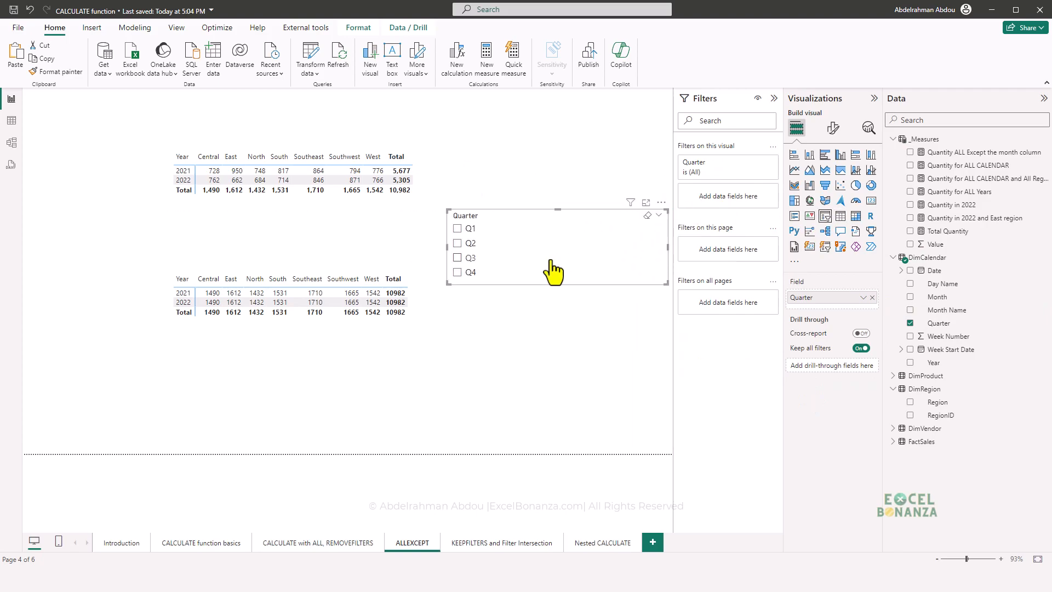
# - Filter the Quarter slicer by Q3, Q1 and Q2 in turn, ending on Q3, and compare the two matrices
pyautogui.click(458, 257)
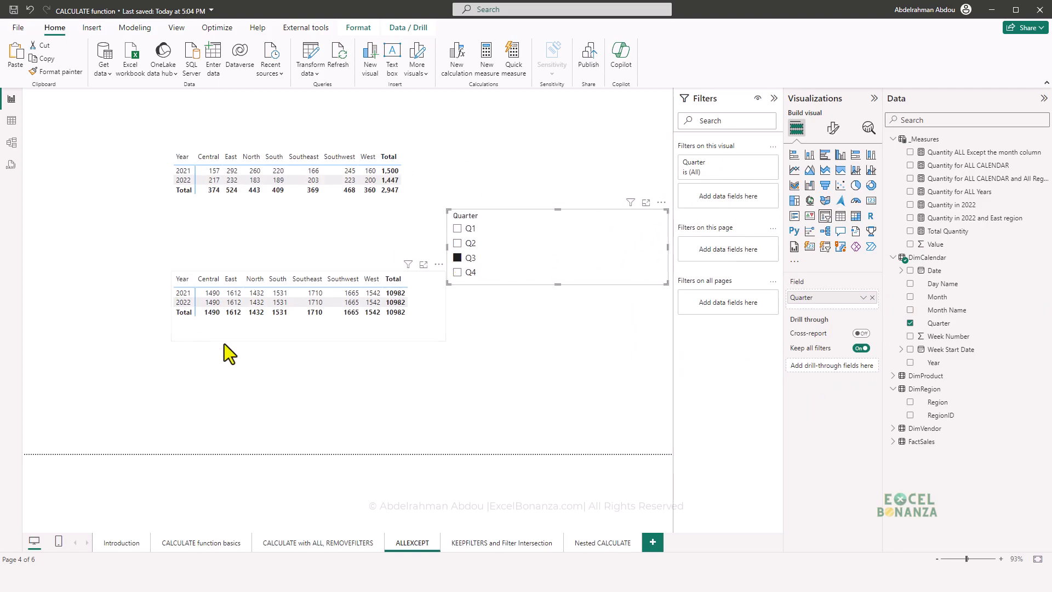
pyautogui.click(458, 229)
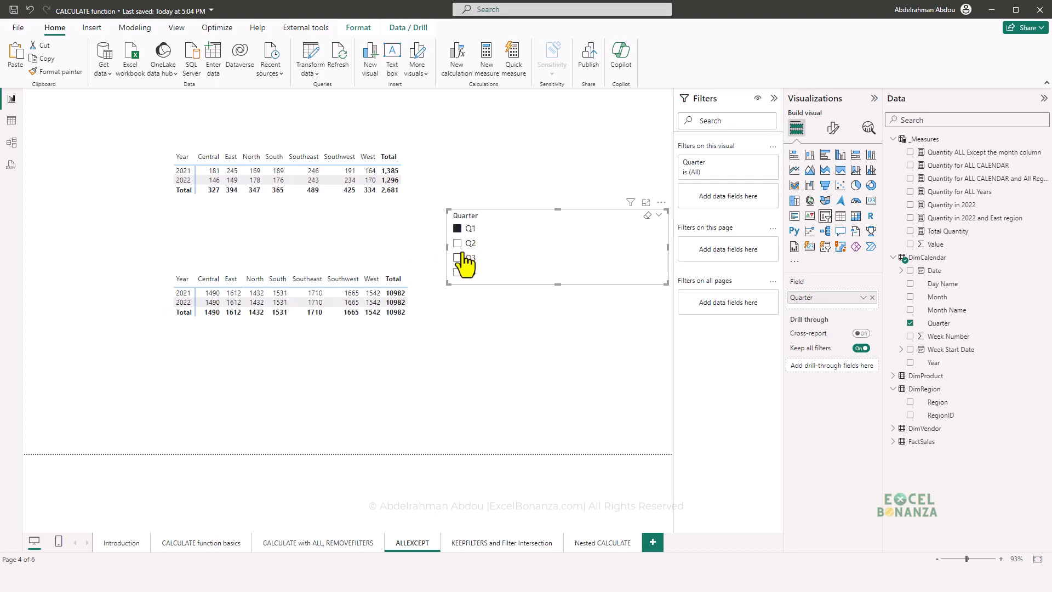
pyautogui.click(458, 245)
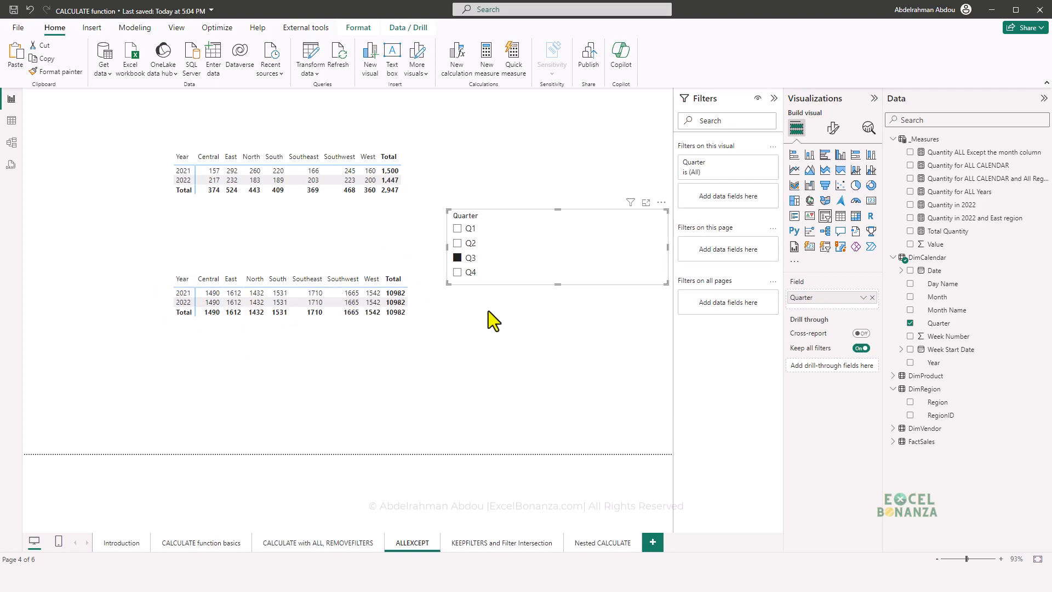
# - Add a Month Name slicer just below the Quarter slicer and filter it to Jul
pyautogui.moveTo(947, 310); pyautogui.dragTo(559, 369)
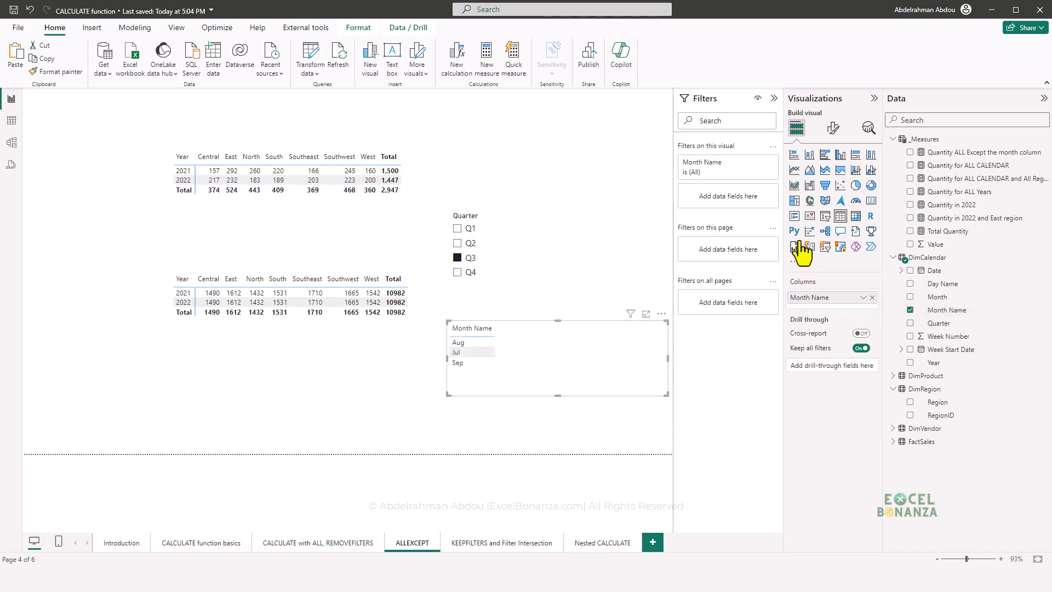
pyautogui.click(826, 216)
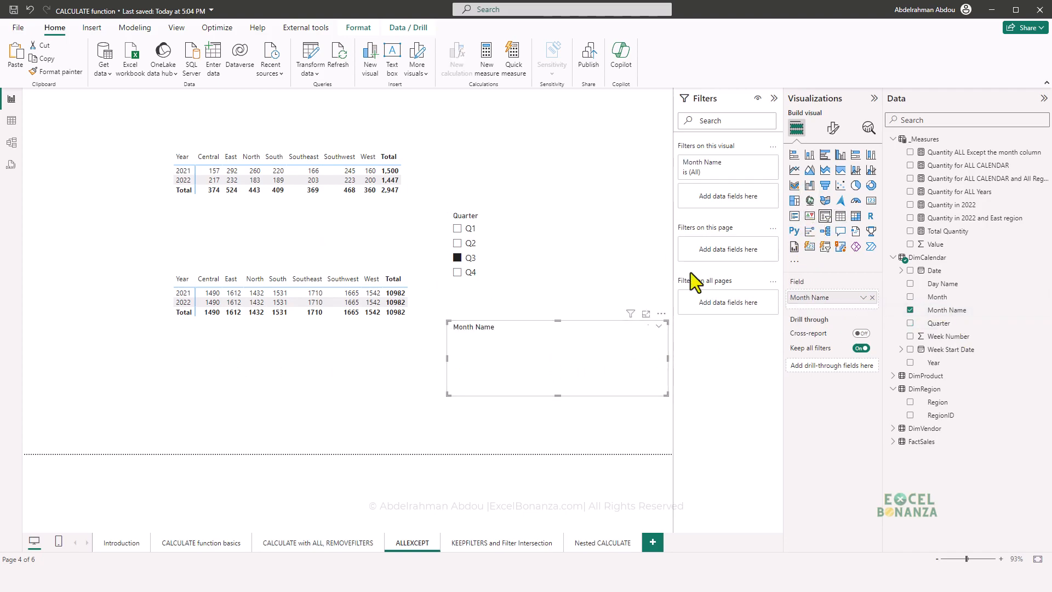
pyautogui.moveTo(539, 371); pyautogui.dragTo(536, 356)
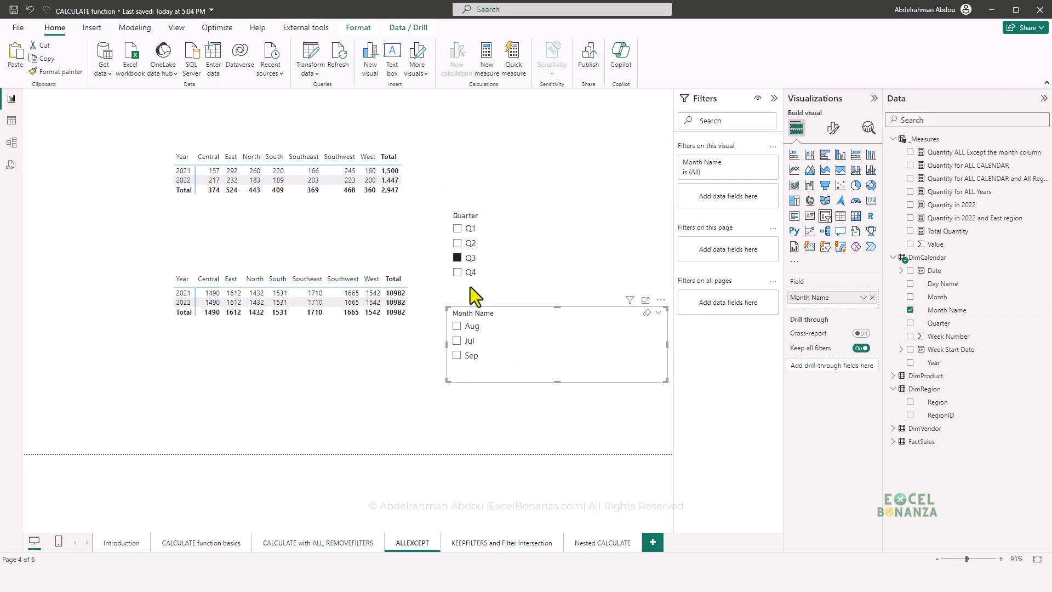
pyautogui.click(457, 340)
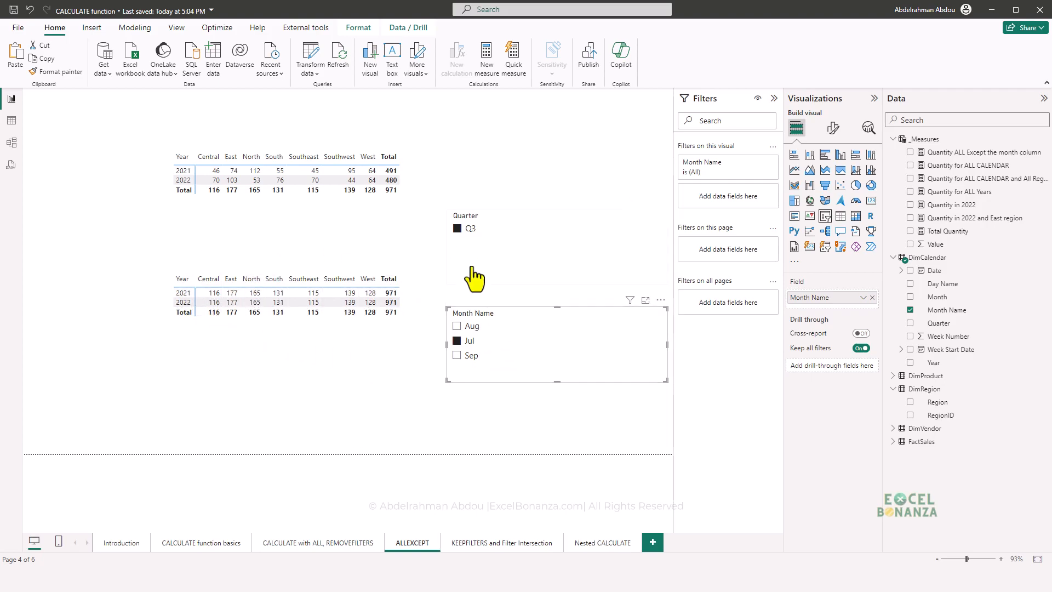
# - Delete the Quarter slicer from the ALLEXCEPT page
pyautogui.click(488, 269)
pyautogui.press('Delete')
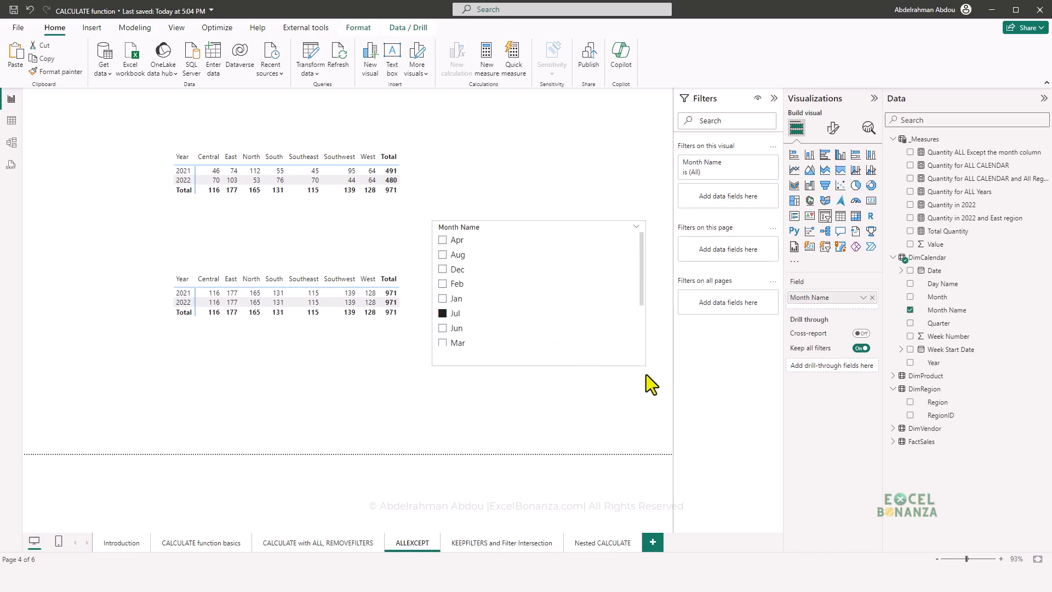
# - Enlarge the Month Name slicer so every month is listed and filter it to Jan
pyautogui.moveTo(647, 374); pyautogui.dragTo(647, 420)
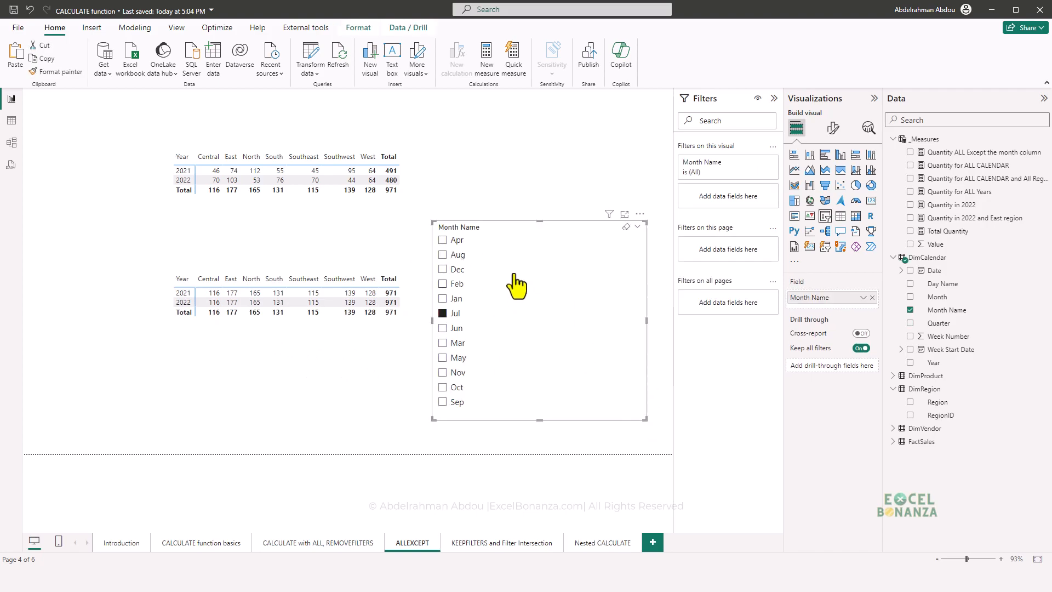
pyautogui.click(456, 271)
pyautogui.click(453, 298)
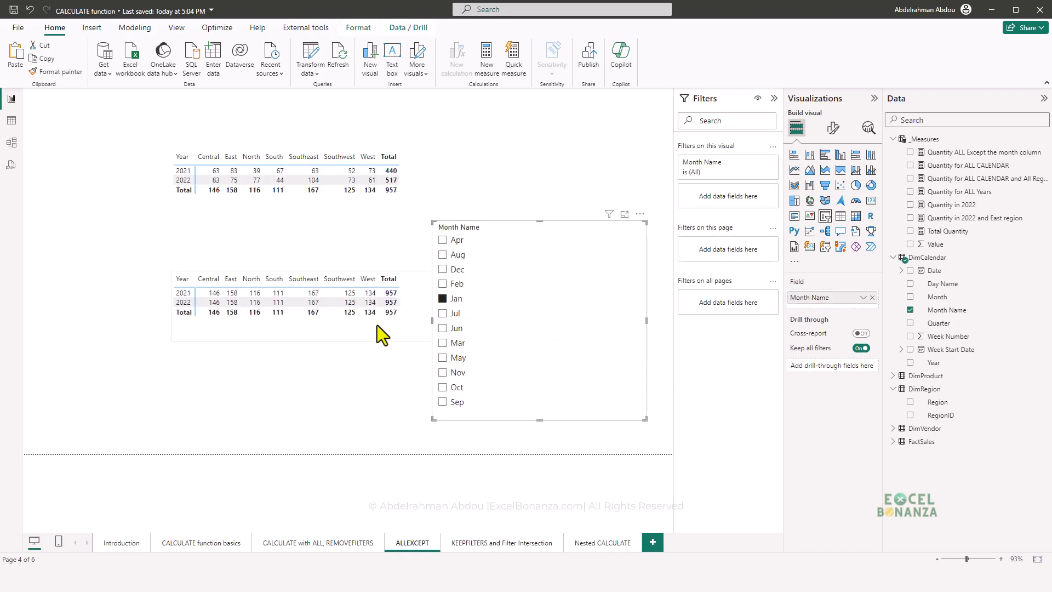
# - Shift the lower matrix away from the Month Name slicer and examine the ALLEXCEPT arguments in its measure's formula
pyautogui.moveTo(281, 327); pyautogui.dragTo(251, 329)
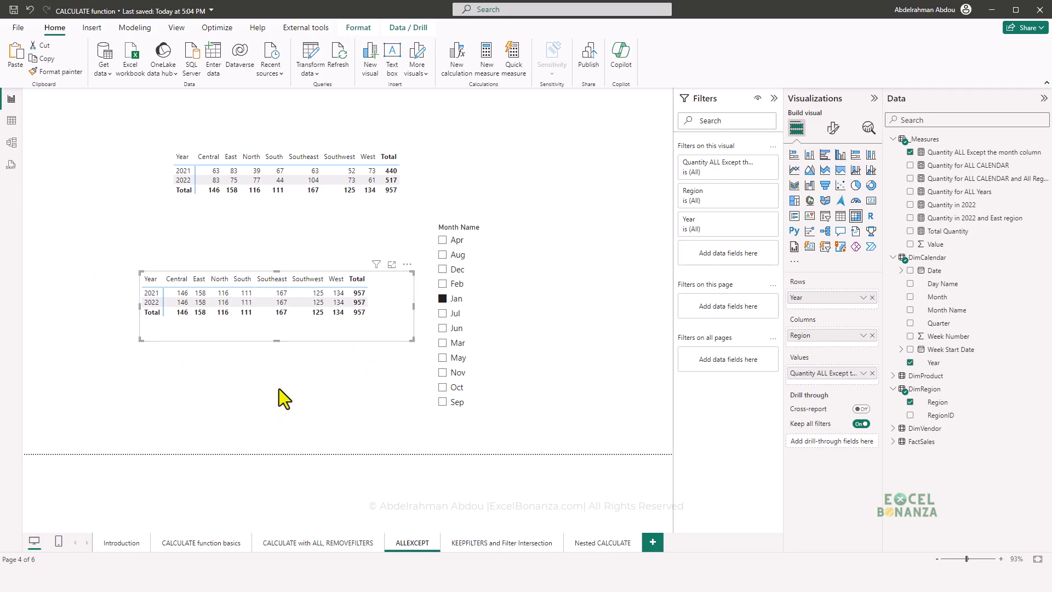
pyautogui.click(978, 152)
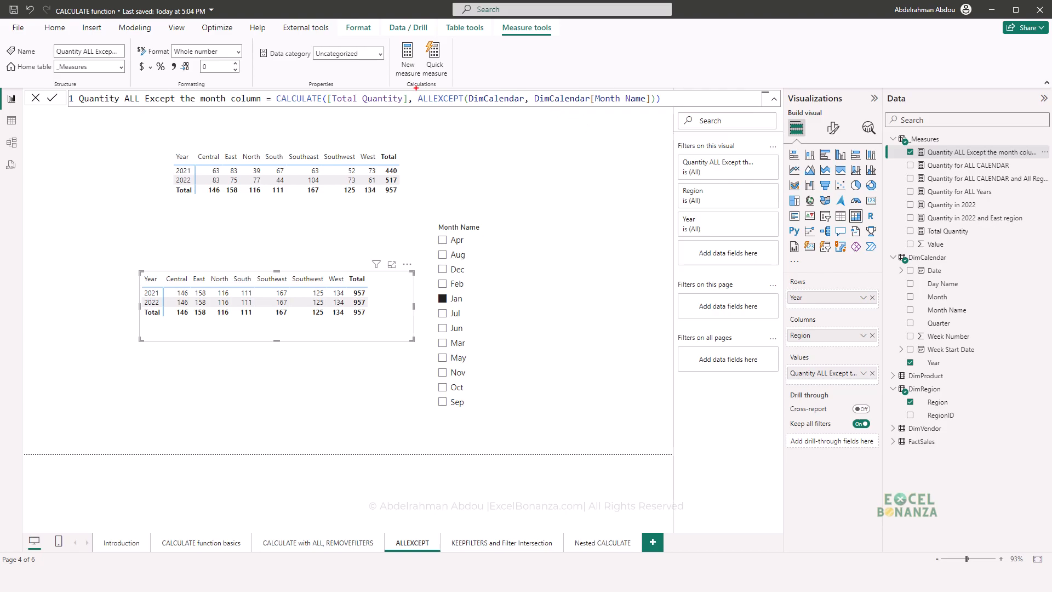
pyautogui.moveTo(530, 85)
pyautogui.mouseDown()
pyautogui.moveTo(590, 109)
pyautogui.moveTo(650, 107)
pyautogui.mouseUp()
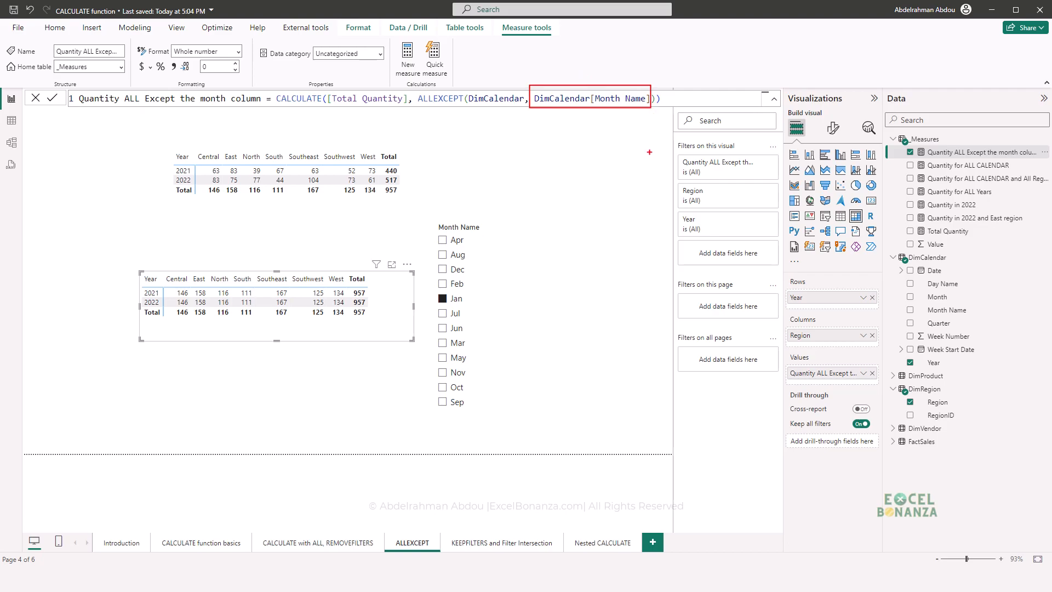
pyautogui.press('Escape')
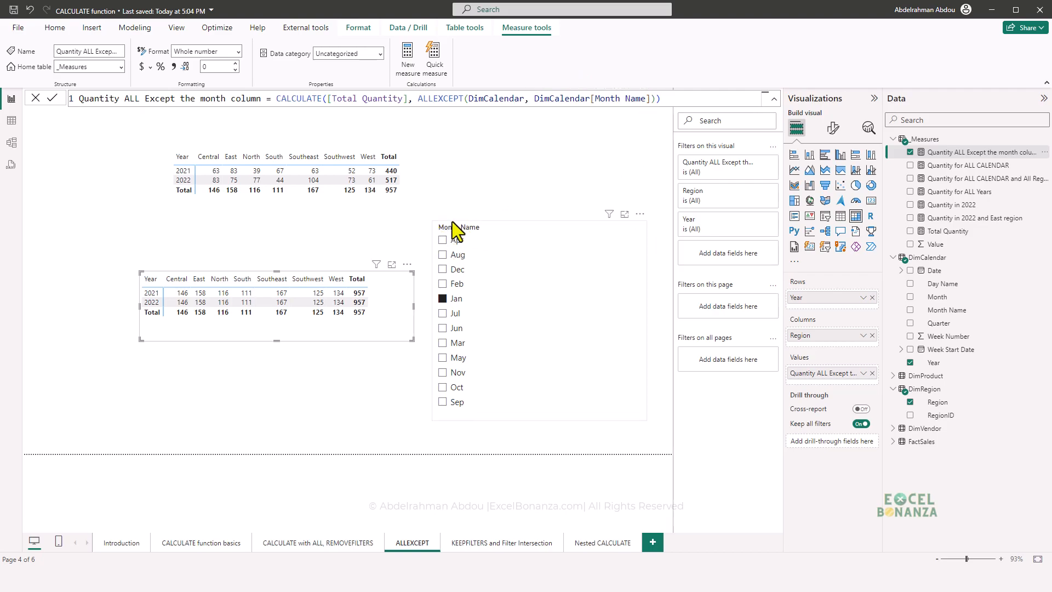
# - Sort the DimCalendar Month Name column by Month so the slicer lists months chronologically
pyautogui.click(525, 266)
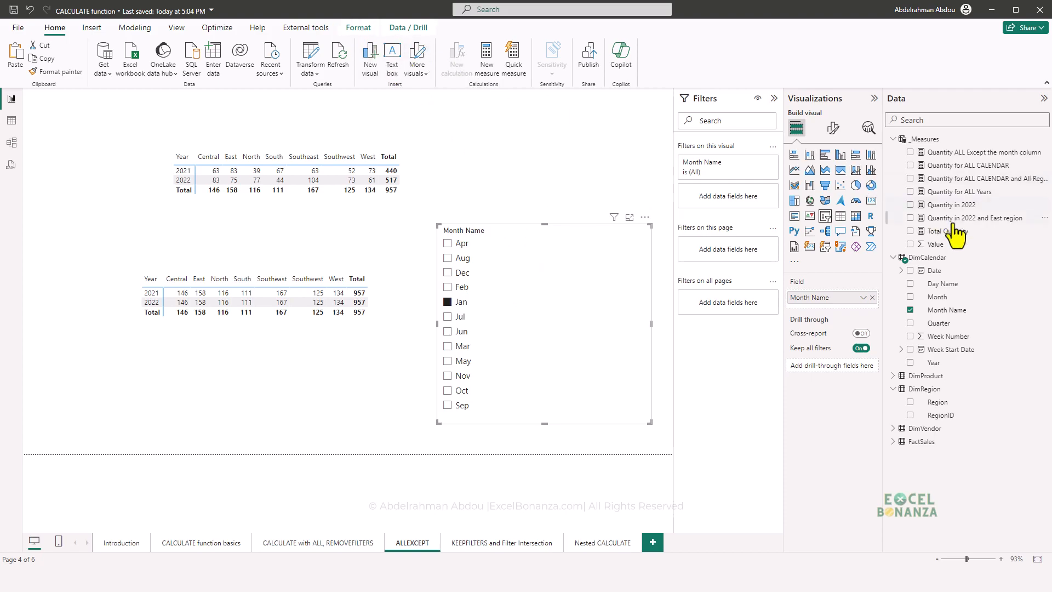
pyautogui.click(950, 315)
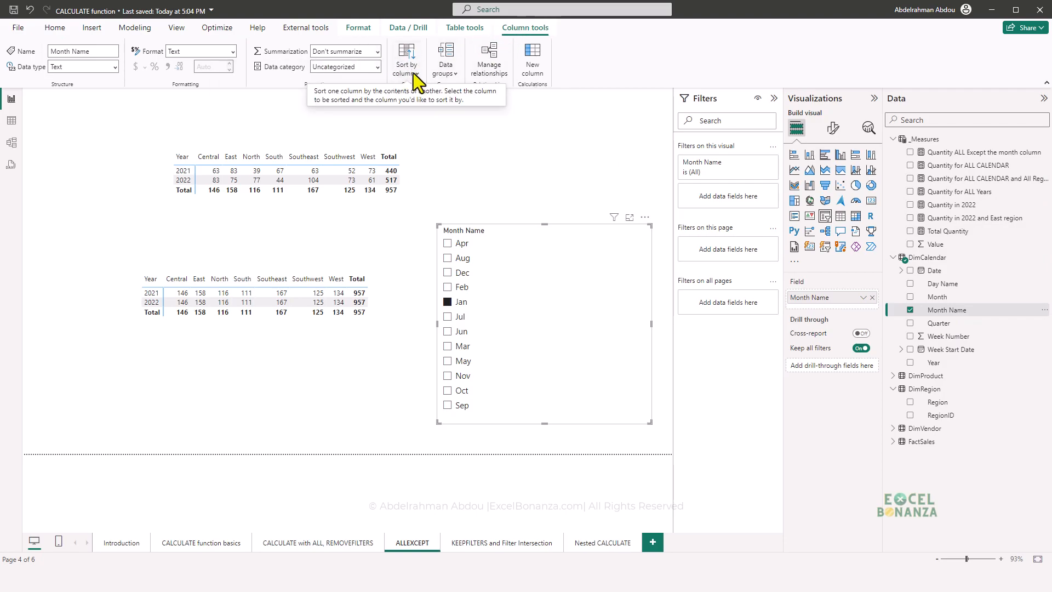
pyautogui.click(414, 73)
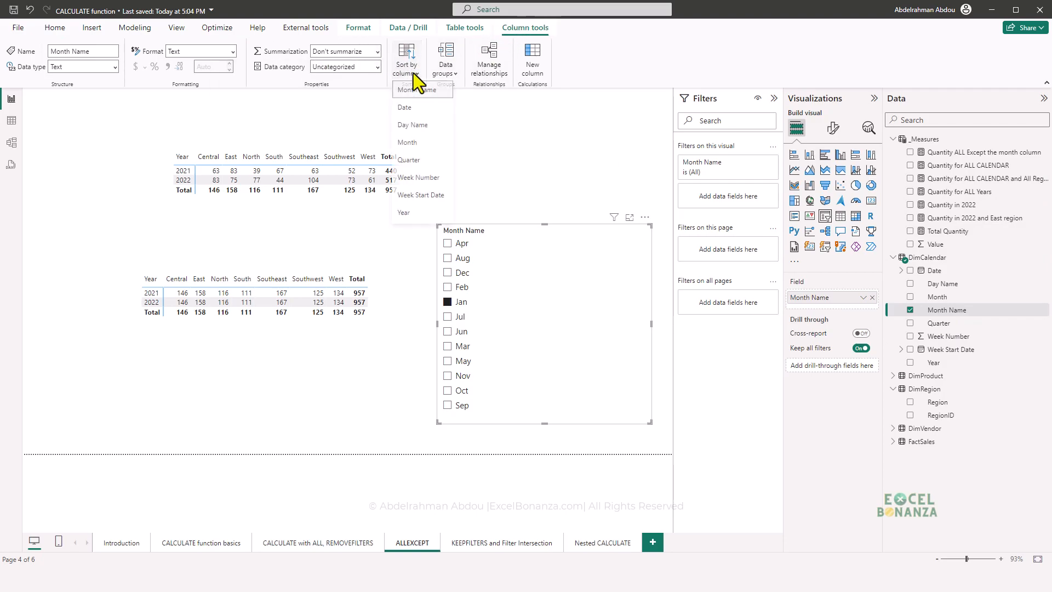
pyautogui.click(412, 146)
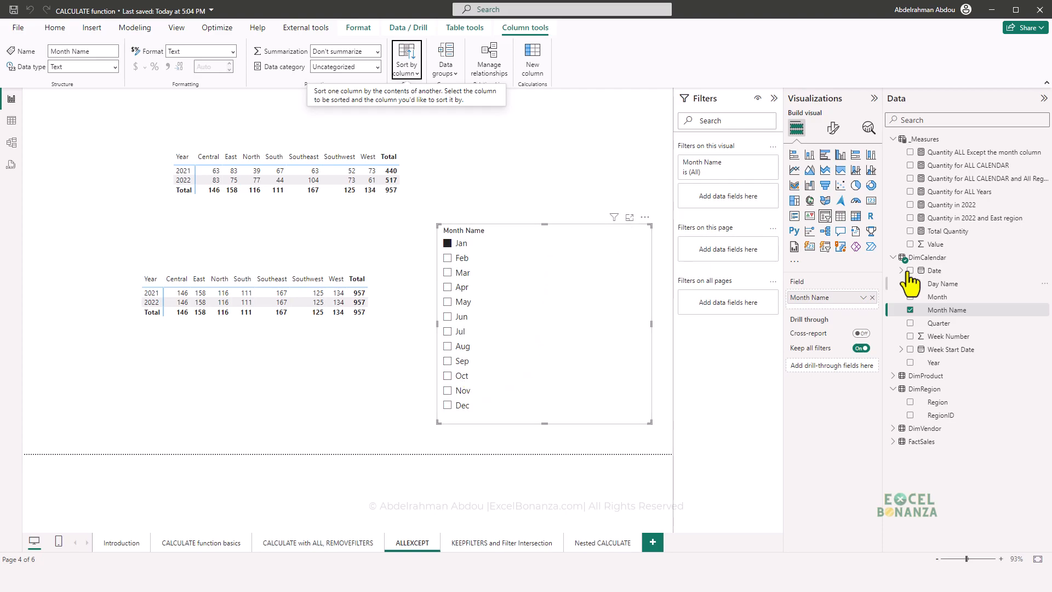
# - Try to add another column argument after DimCalendar[Month Name] in the Quantity ALL Except the month column measure
pyautogui.click(970, 153)
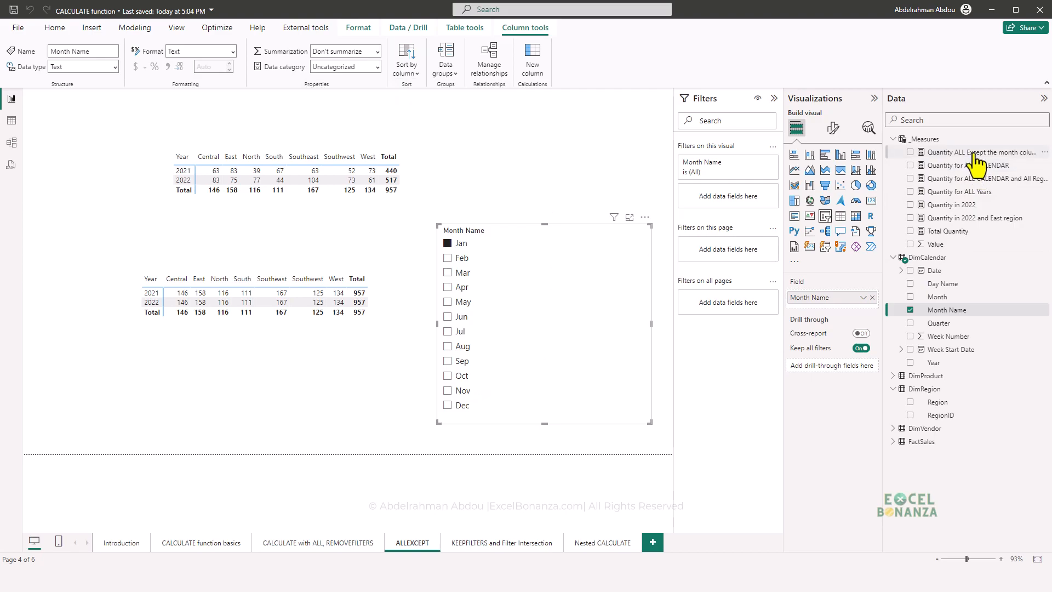
pyautogui.click(652, 98)
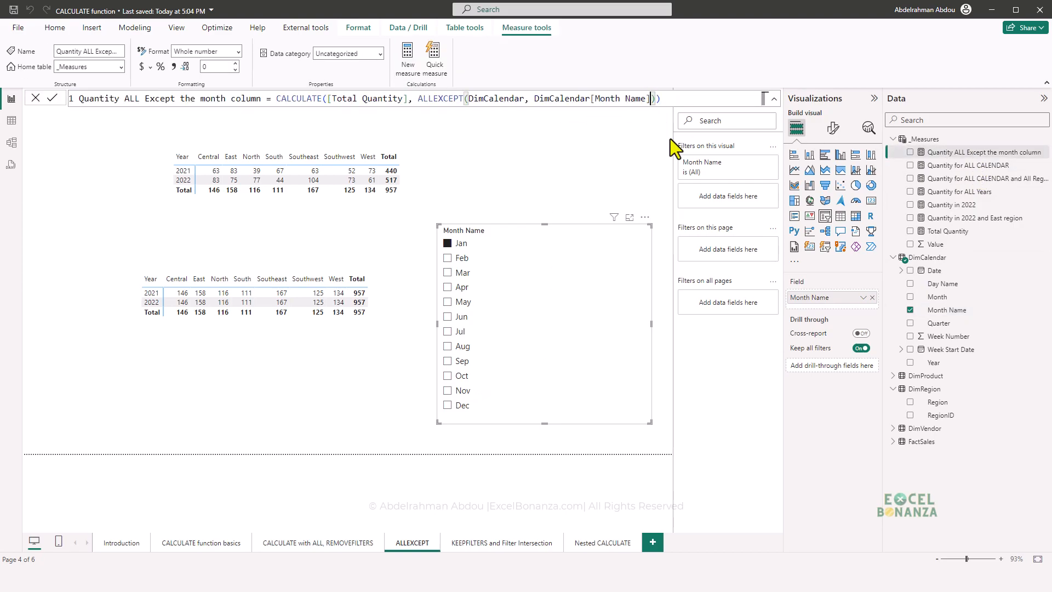
pyautogui.write(',')
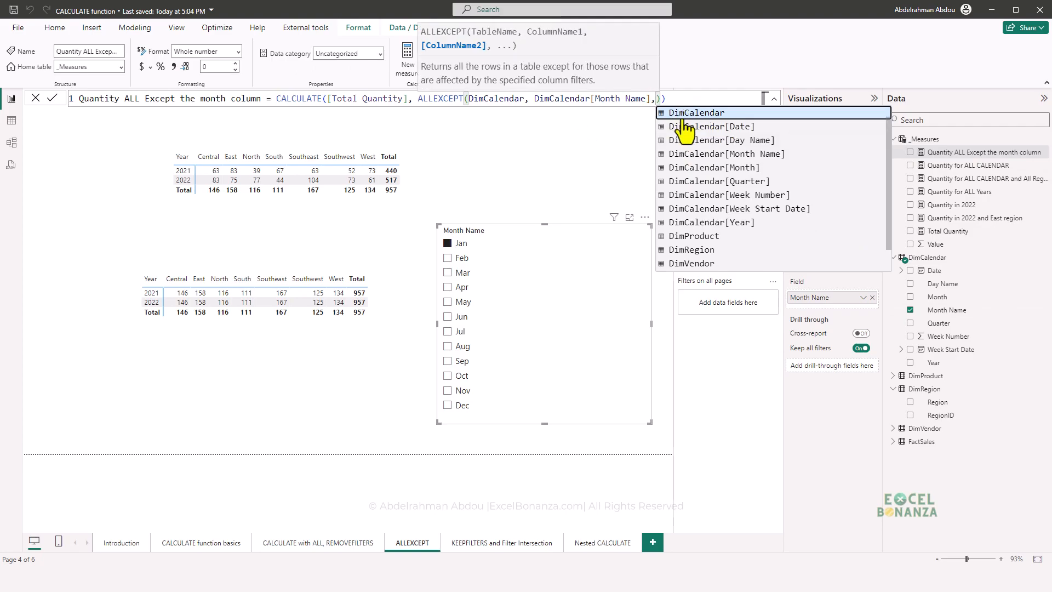
pyautogui.press('BackSpace')
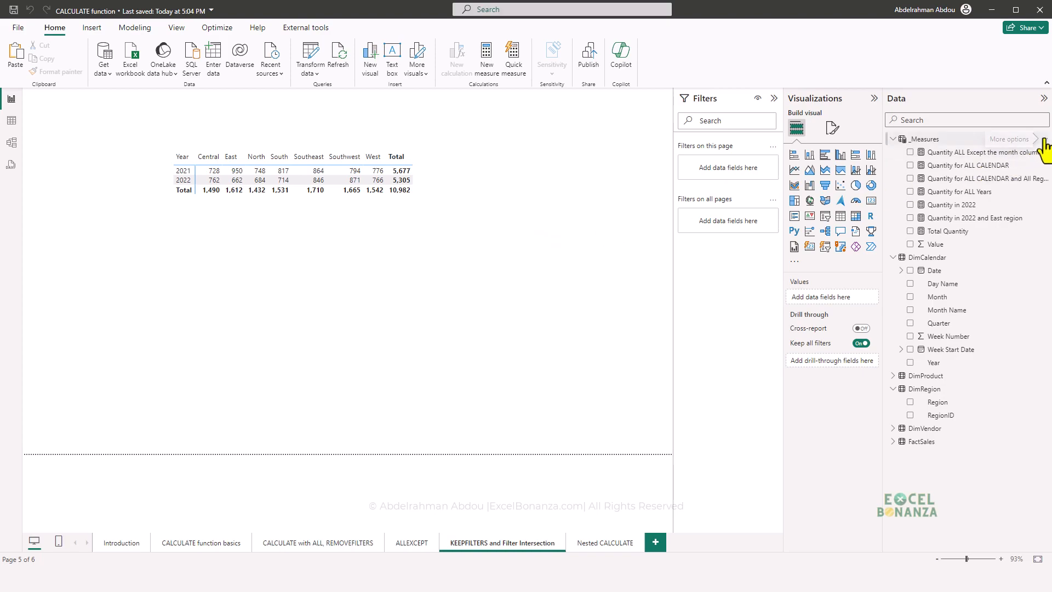
# - Create a measure in the _Measures table named Quantity in East region - KEEPFILTERS
pyautogui.rightClick(1022, 140)
pyautogui.click(1001, 160)
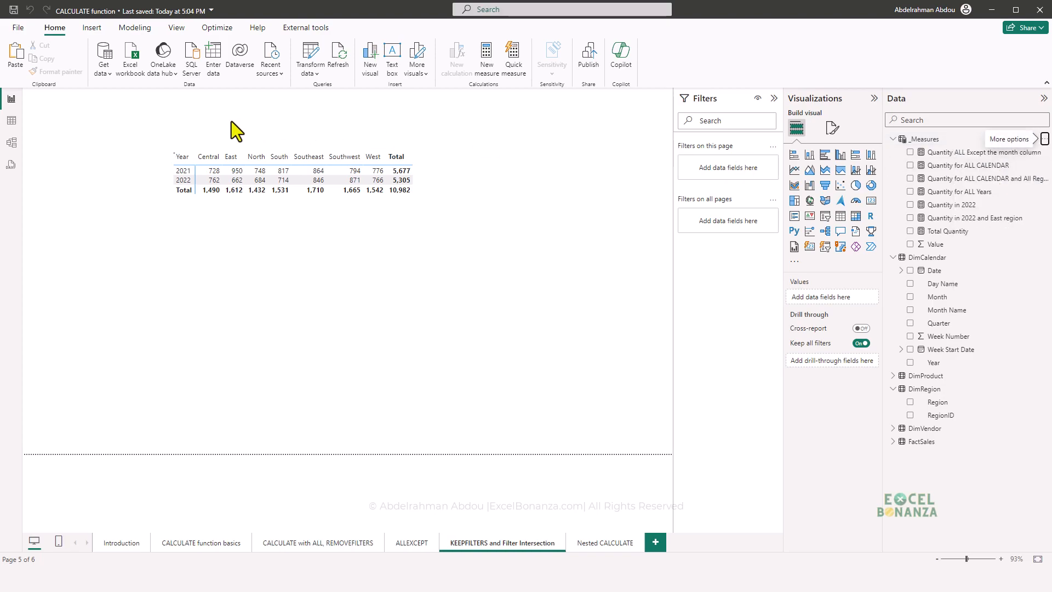
pyautogui.write('Quantity')
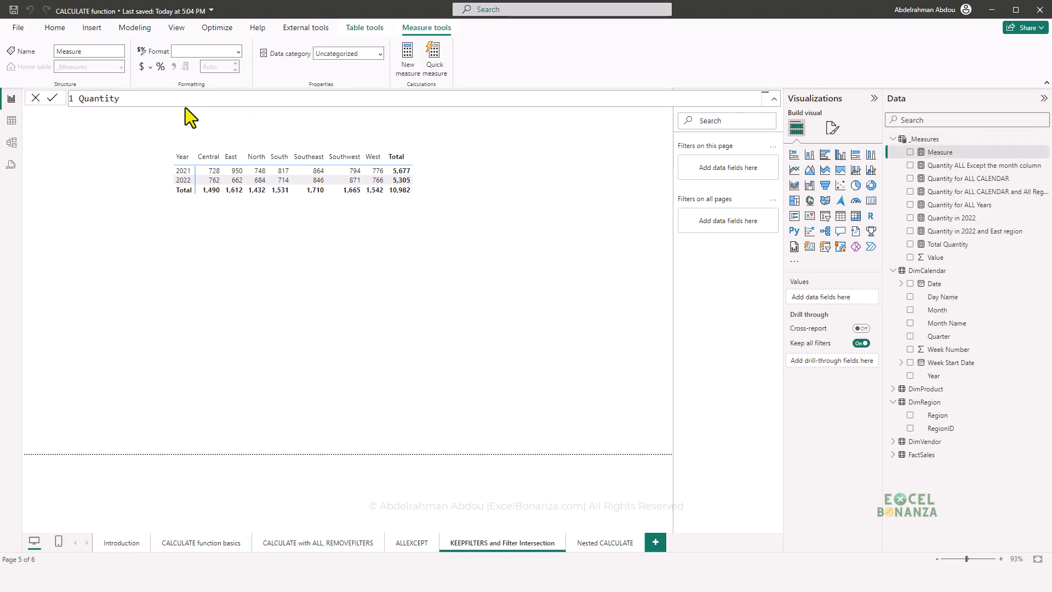
pyautogui.write(' in East ')
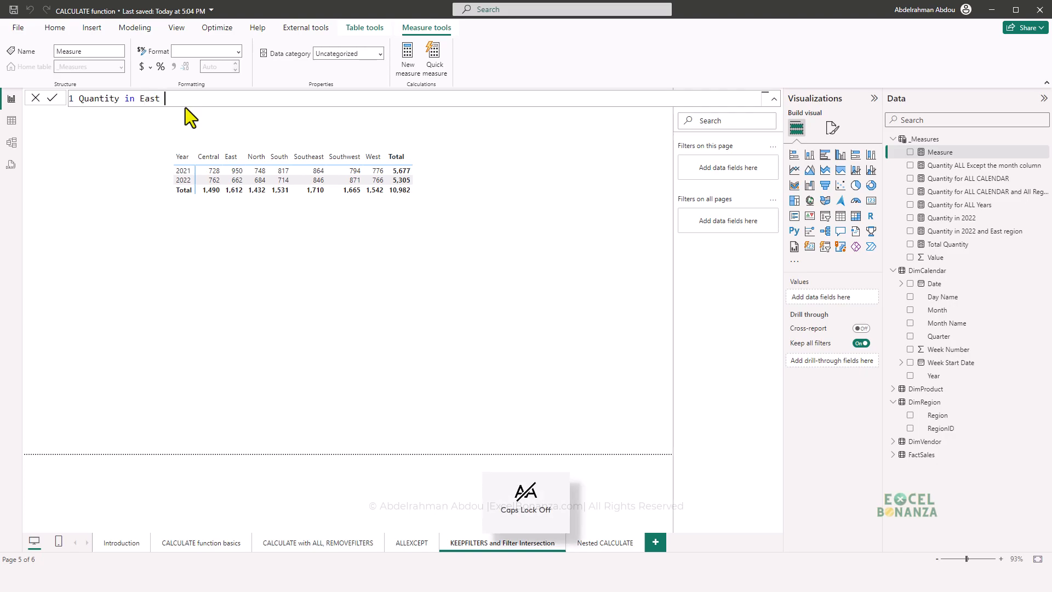
pyautogui.write('regh')
pyautogui.press('BackSpace')
pyautogui.write('ion -')
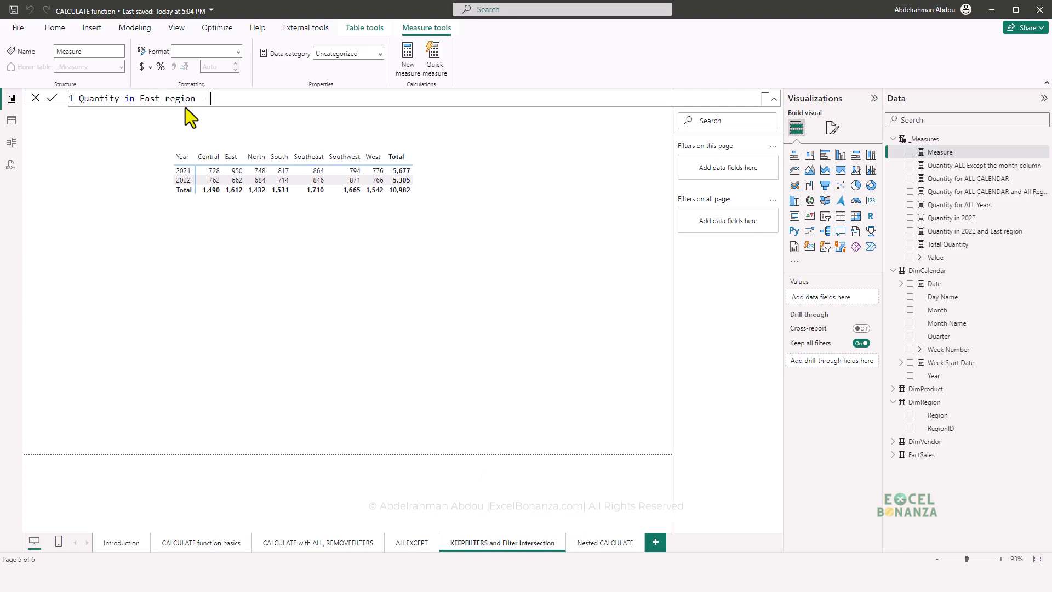
pyautogui.press('capslock')
pyautogui.write('KEEPF')
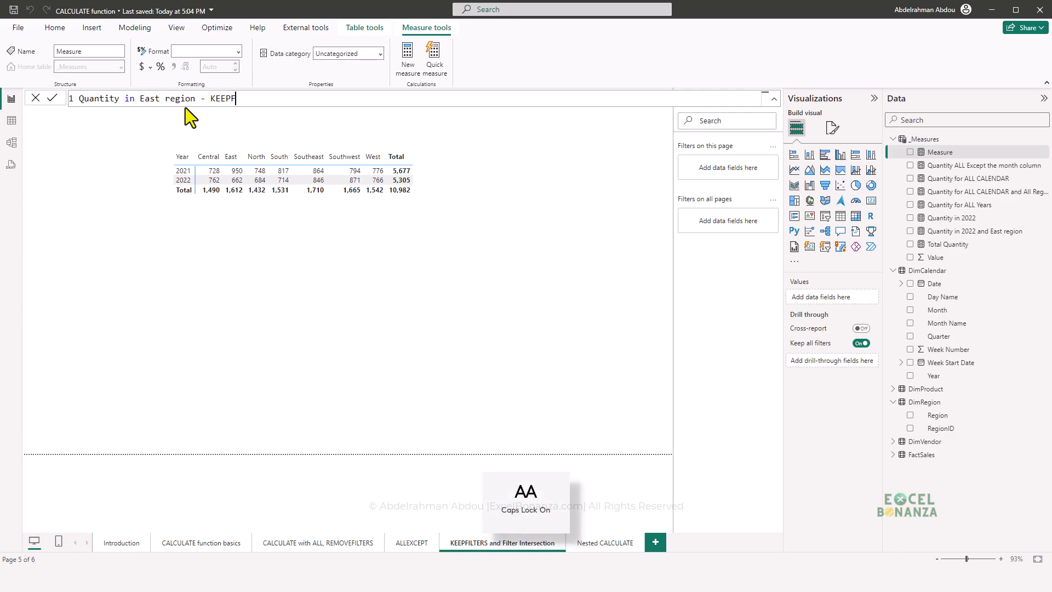
pyautogui.write('ILTERS = ')
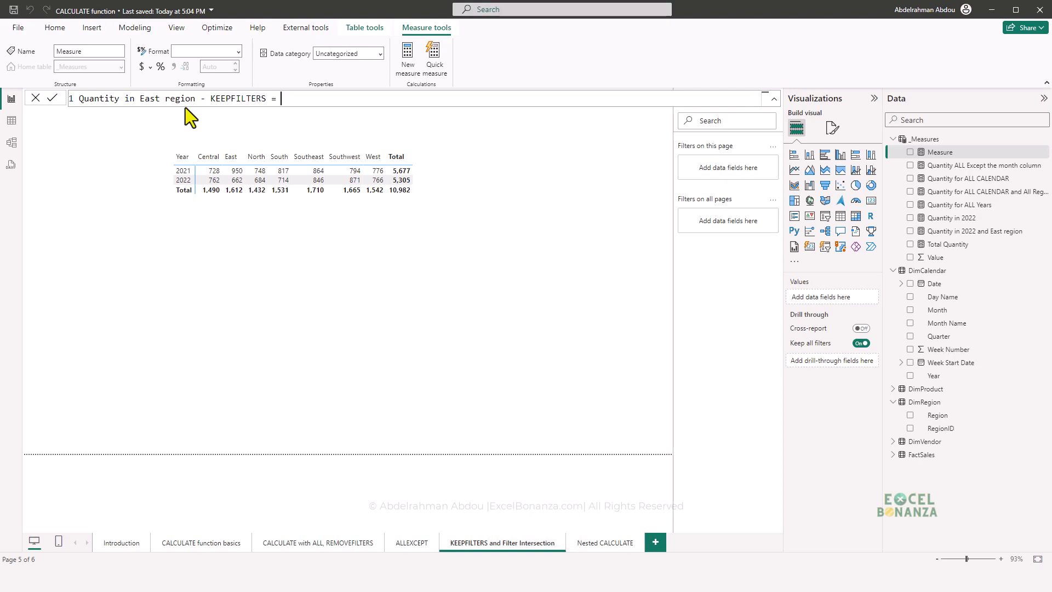
pyautogui.write('CALCULATE([TOT')
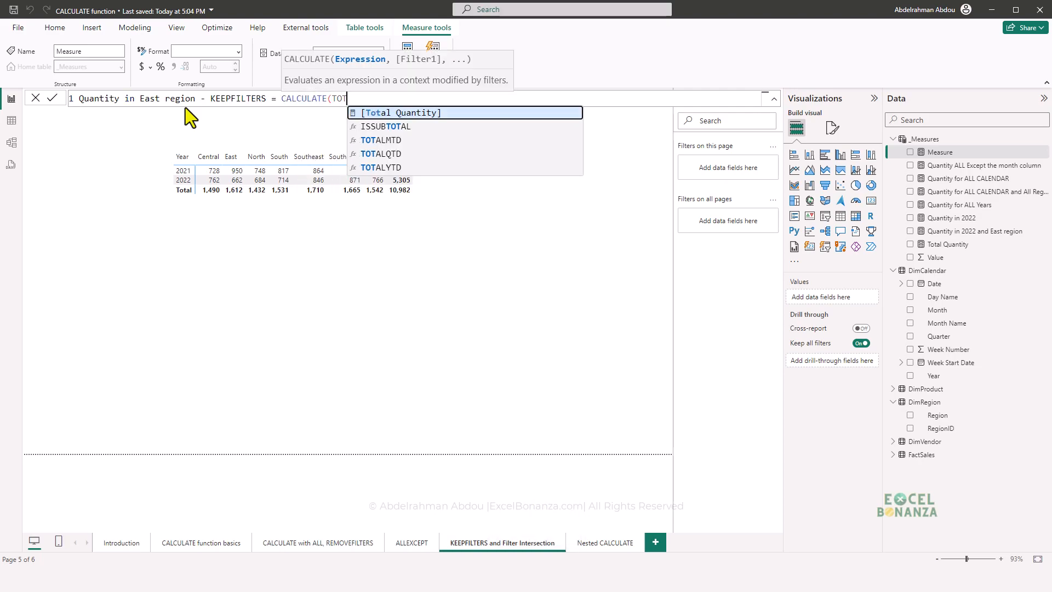
# - Begin the measure's formula as CALCULATE of [Total Quantity] with the filter DimRegion[Region] = "East"
pyautogui.press('Tab')
pyautogui.write(', REGI')
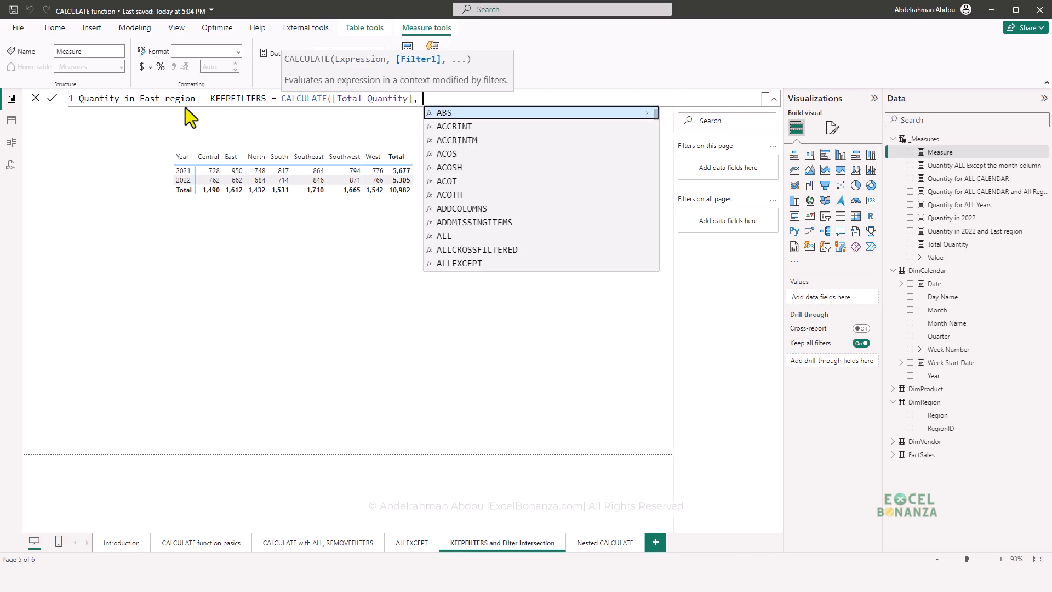
pyautogui.press('Tab')
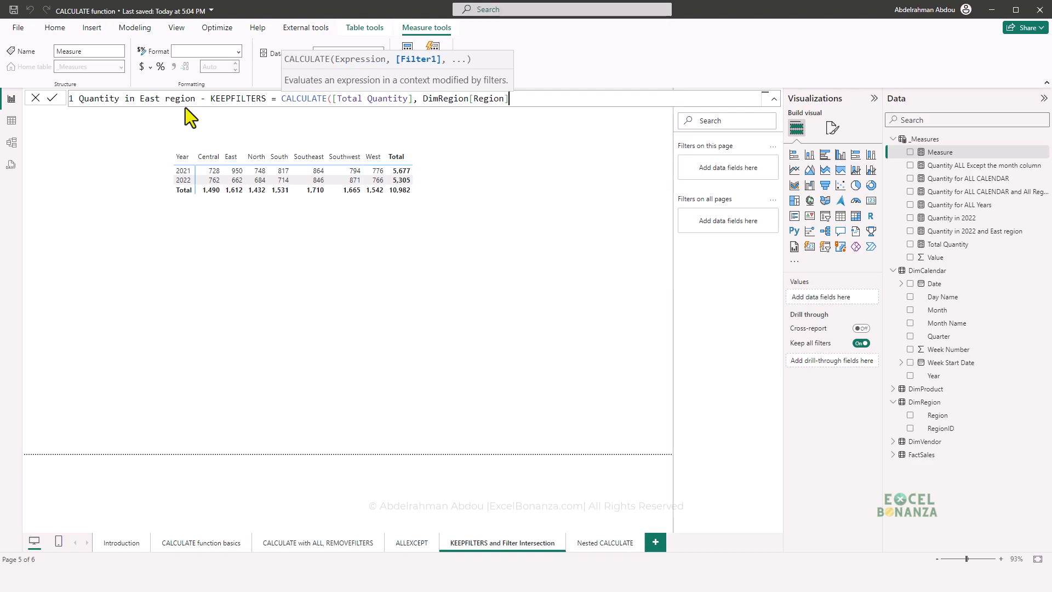
pyautogui.write('"East"')
# - Wrap the DimRegion[Region] = "East" filter in KEEPFILTERS, close the formula and commit the measure
pyautogui.click(423, 99)
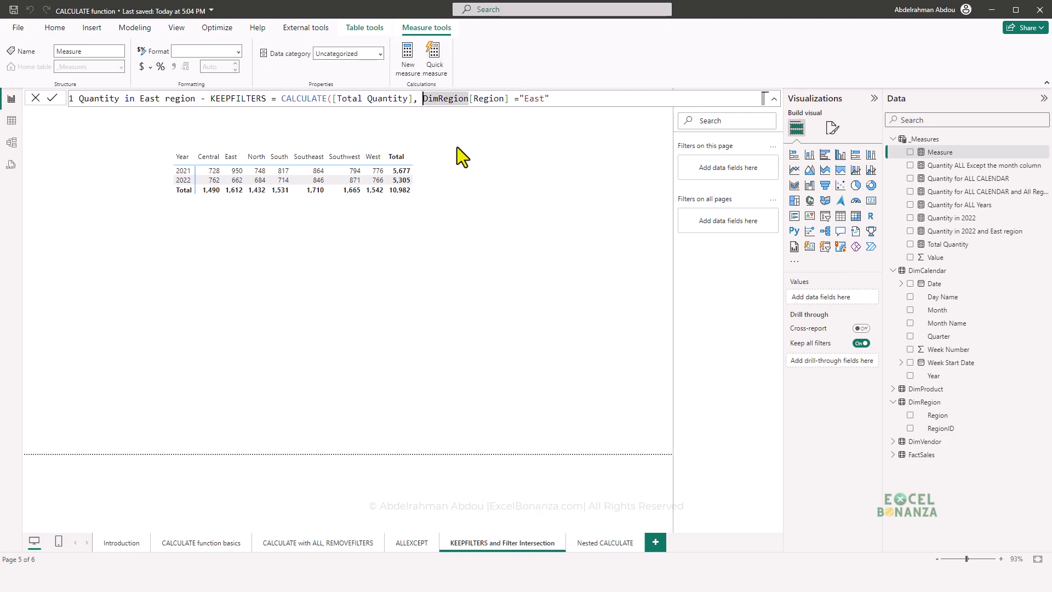
pyautogui.press('capslock')
pyautogui.write('KEEPFIL')
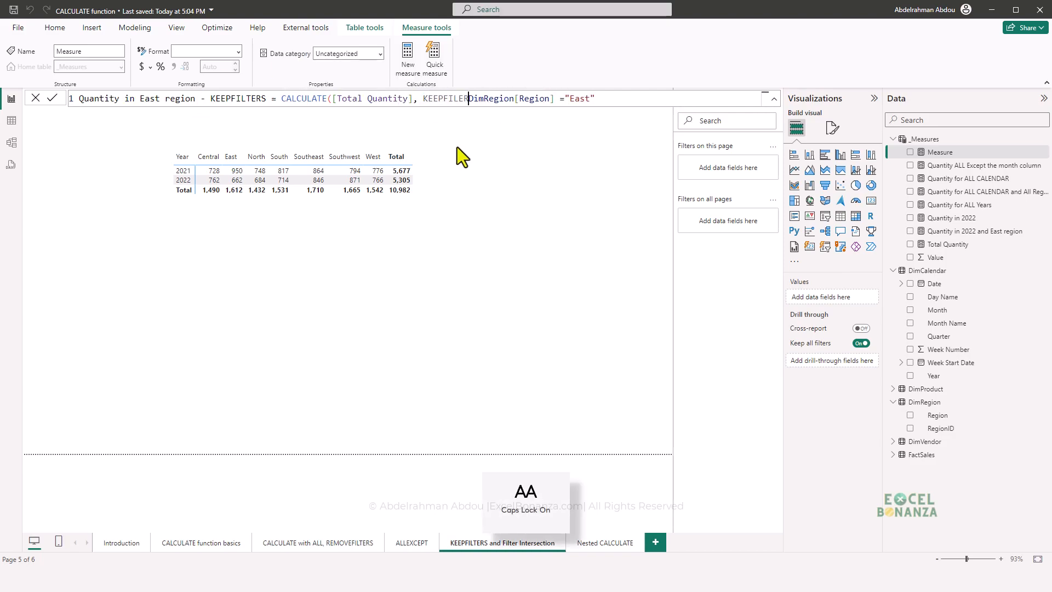
pyautogui.press('Tab')
pyautogui.click(625, 98)
pyautogui.write('))')
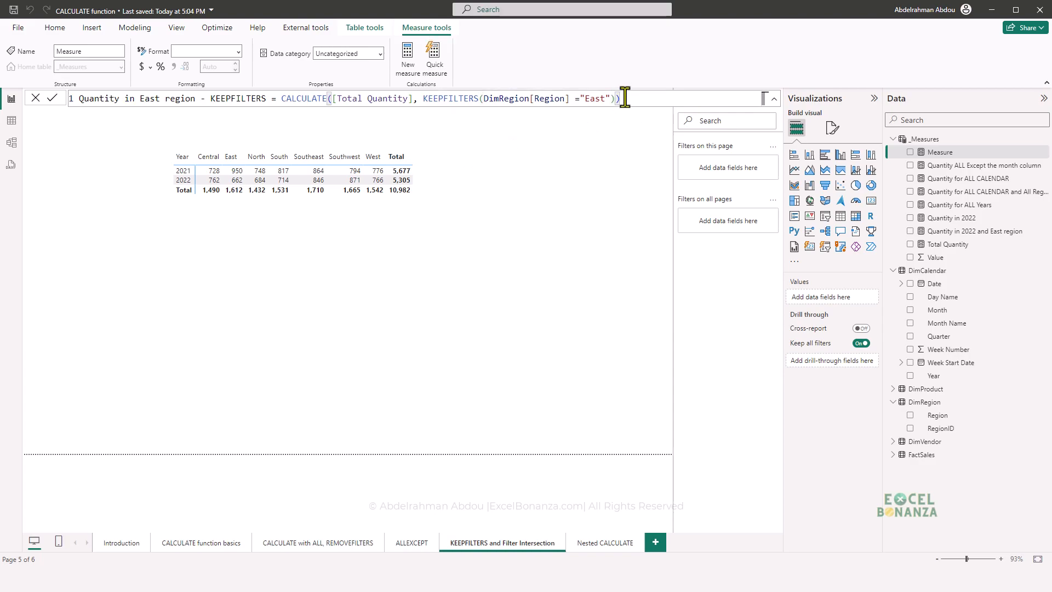
pyautogui.press('Return')
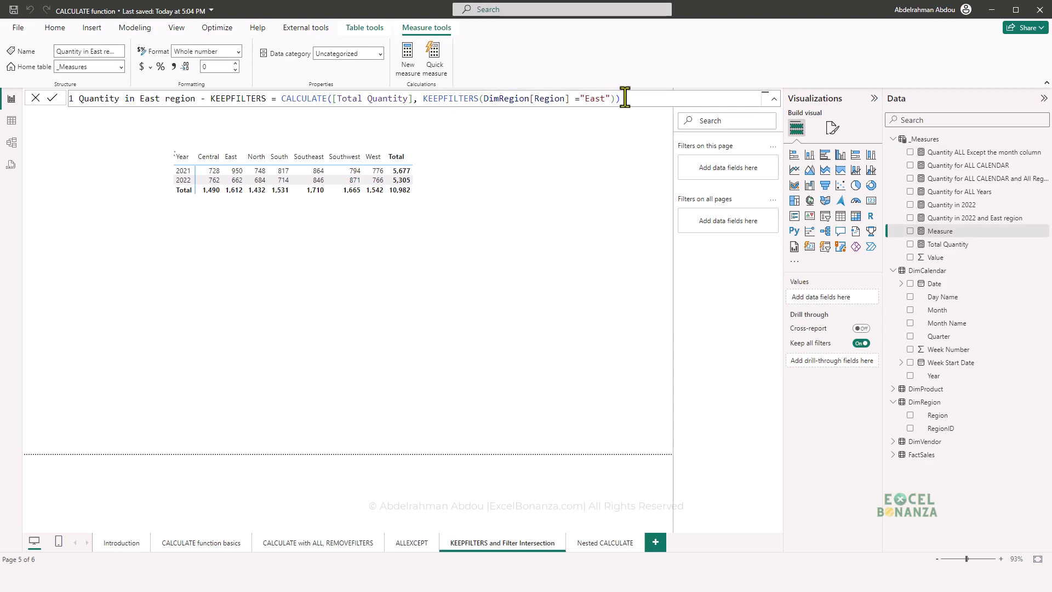
# - Duplicate the matrix below the original and replace the copy's Total Quantity value with Quantity in East region - KEEPFILTERS
pyautogui.click(321, 207)
pyautogui.hotkey('ctrl', 'c')
pyautogui.hotkey('ctrl', 'v')
pyautogui.moveTo(309, 206); pyautogui.dragTo(327, 302)
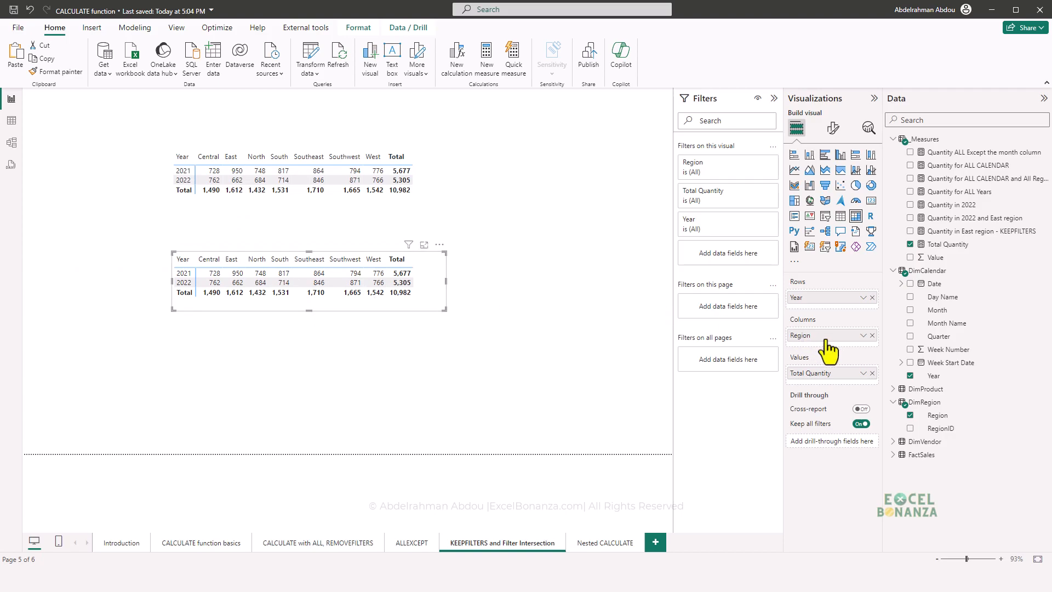
pyautogui.click(873, 373)
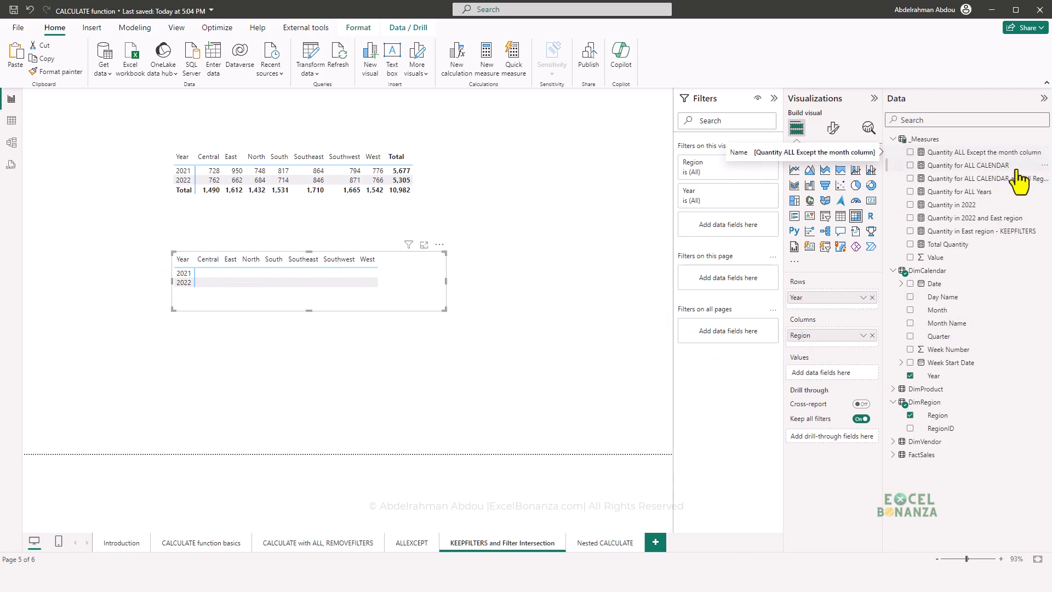
pyautogui.moveTo(989, 233); pyautogui.dragTo(833, 375)
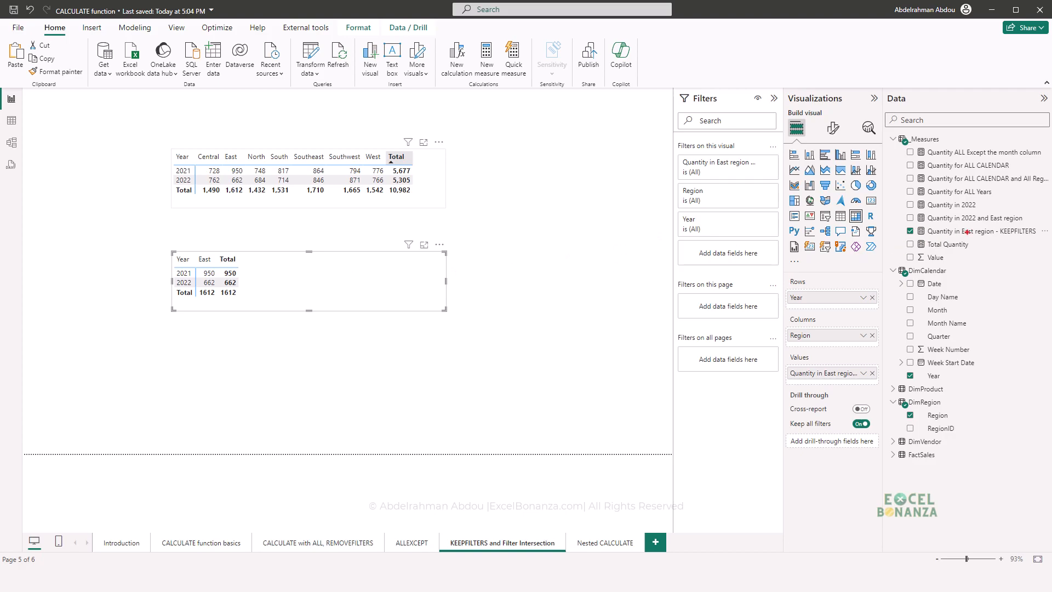
pyautogui.moveTo(958, 224); pyautogui.dragTo(975, 237)
pyautogui.press('Escape')
pyautogui.moveTo(195, 246); pyautogui.dragTo(214, 266)
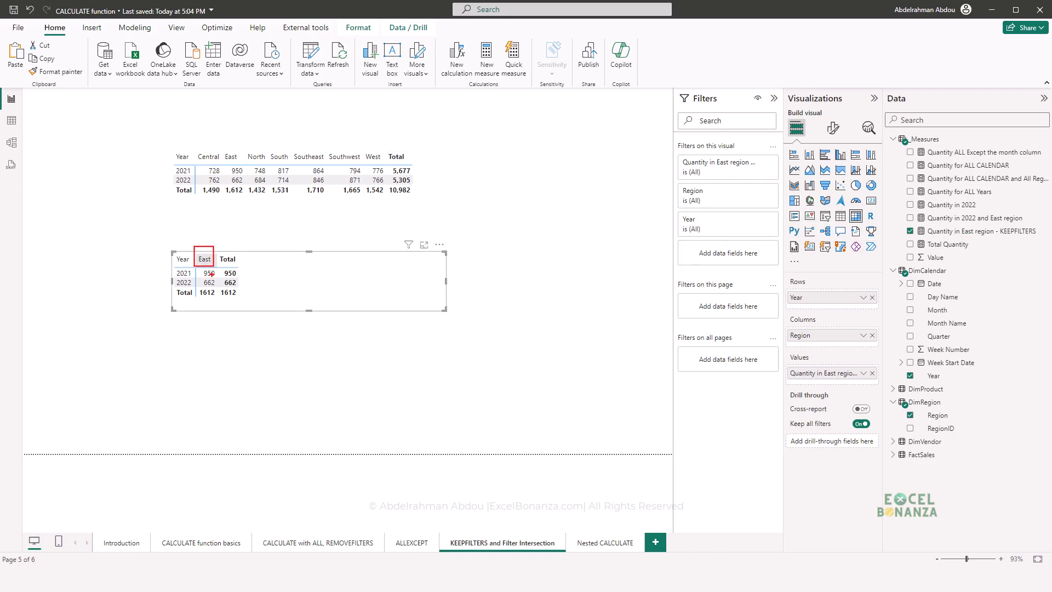
pyautogui.press('Escape')
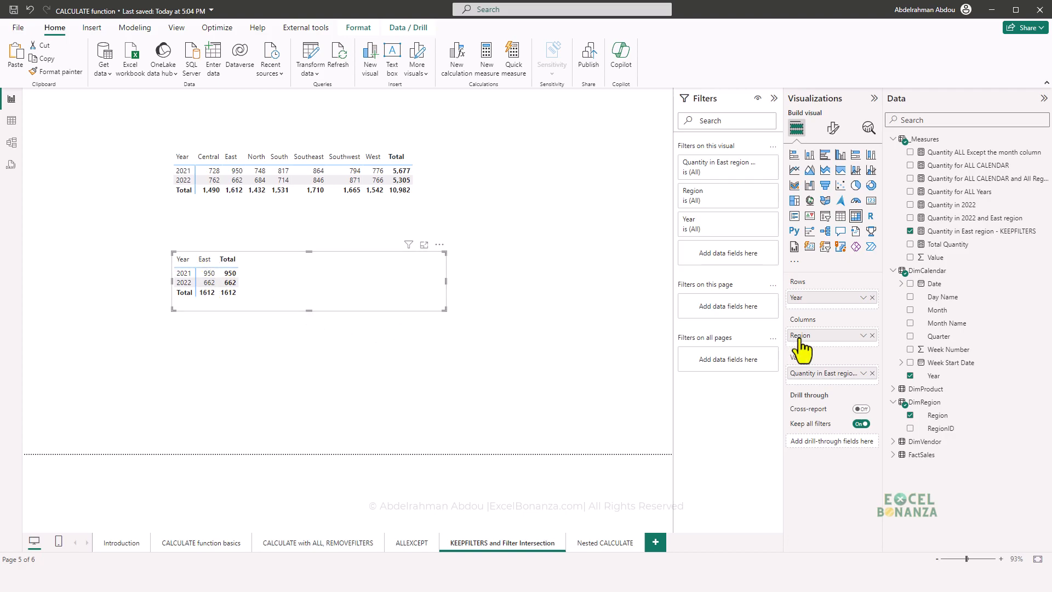
# - Show items with no data for the Region column field in the lower matrix
pyautogui.click(864, 335)
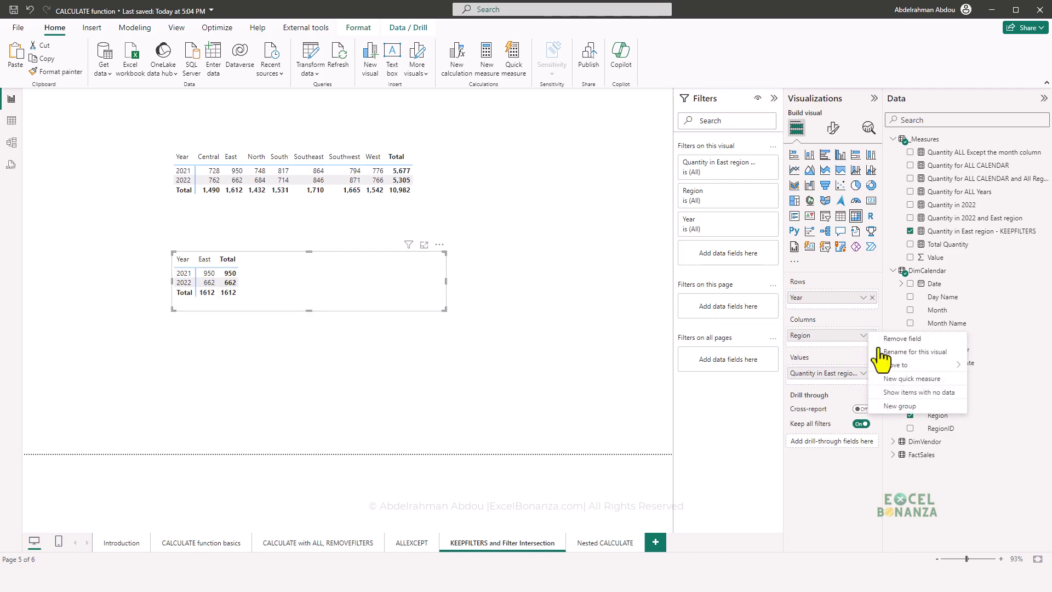
pyautogui.click(904, 393)
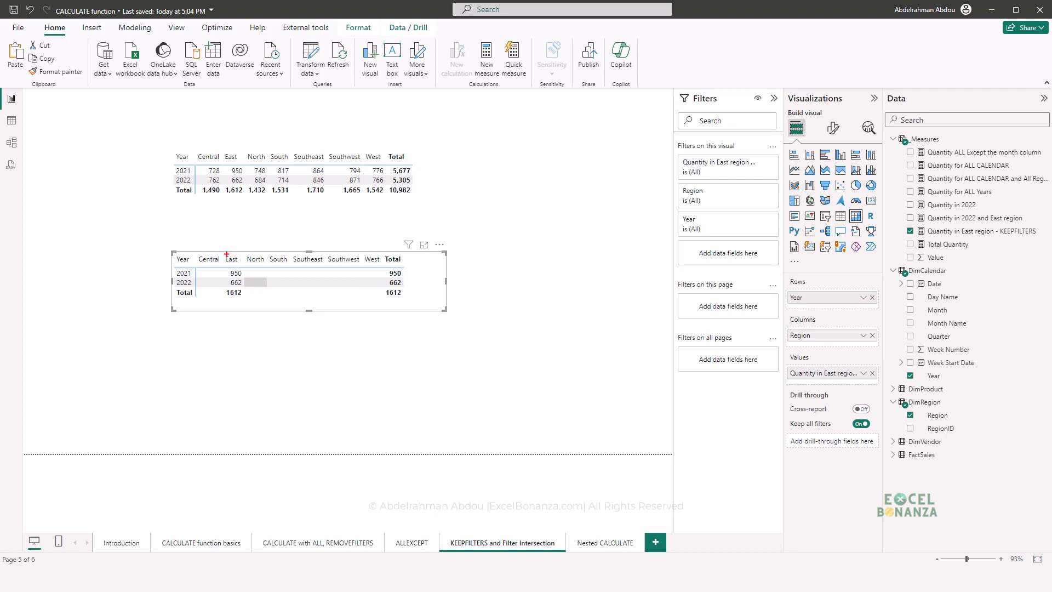
pyautogui.moveTo(223, 250); pyautogui.dragTo(241, 268)
# - Create a new measure from the East region KEEPFILTERS formula, named Quantity in East OR WEST region - KEEPFILTERS
pyautogui.click(992, 232)
pyautogui.moveTo(627, 98); pyautogui.dragTo(99, 100)
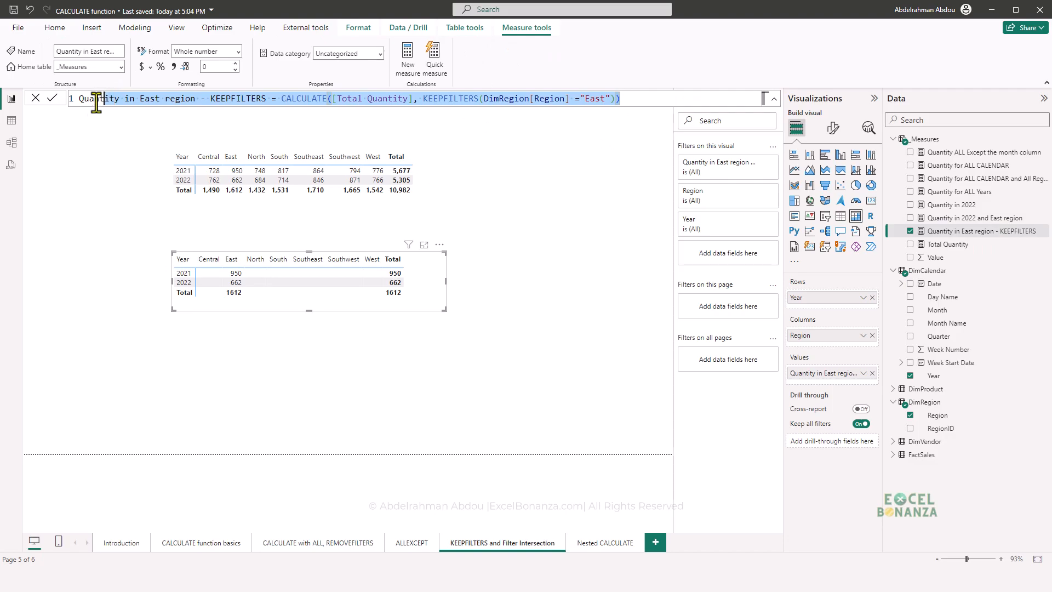
pyautogui.rightClick(955, 231)
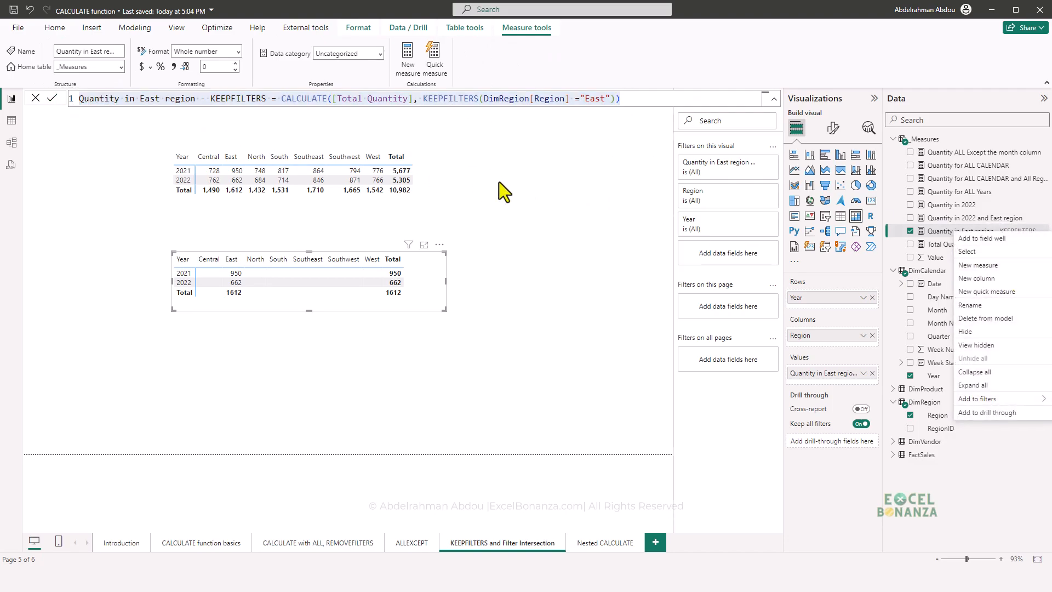
pyautogui.click(163, 99)
pyautogui.press('capslock')
pyautogui.write('OR WEST')
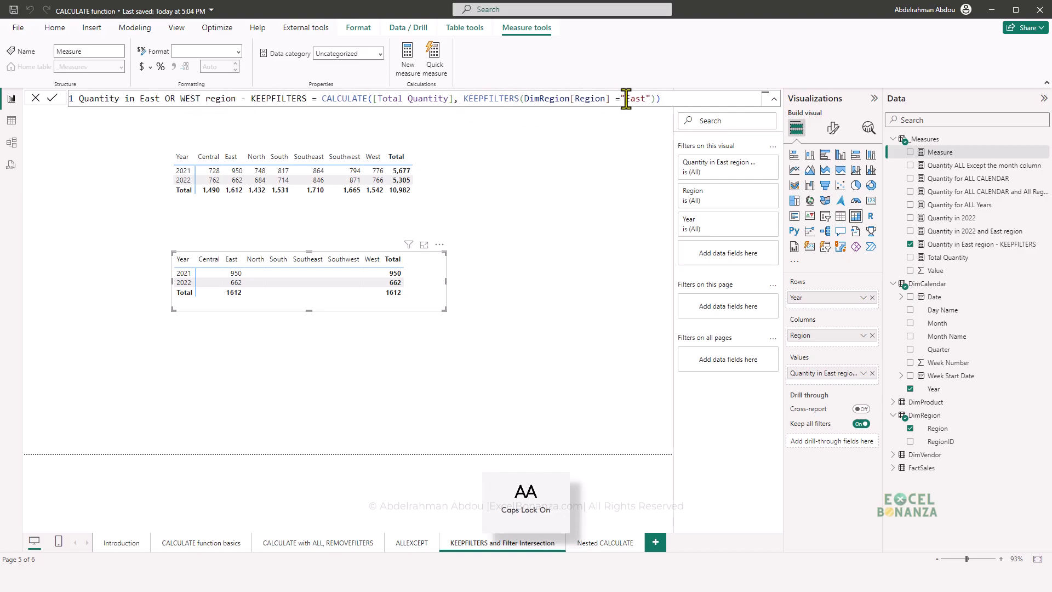
# - Extend the KEEPFILTERS condition with || DimRegion[Region] ="West" and commit the measure
pyautogui.click(655, 100)
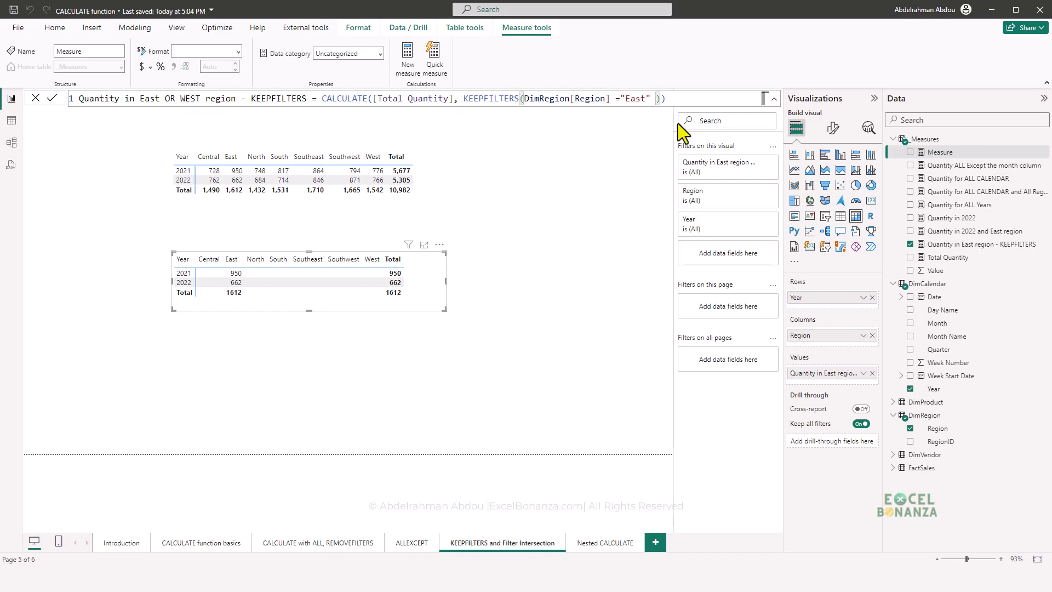
pyautogui.write('|| DimRegion[Region] ="')
pyautogui.press('capslock')
pyautogui.write('wE')
pyautogui.press('BackSpace')
pyautogui.press('BackSpace')
pyautogui.write('West"')
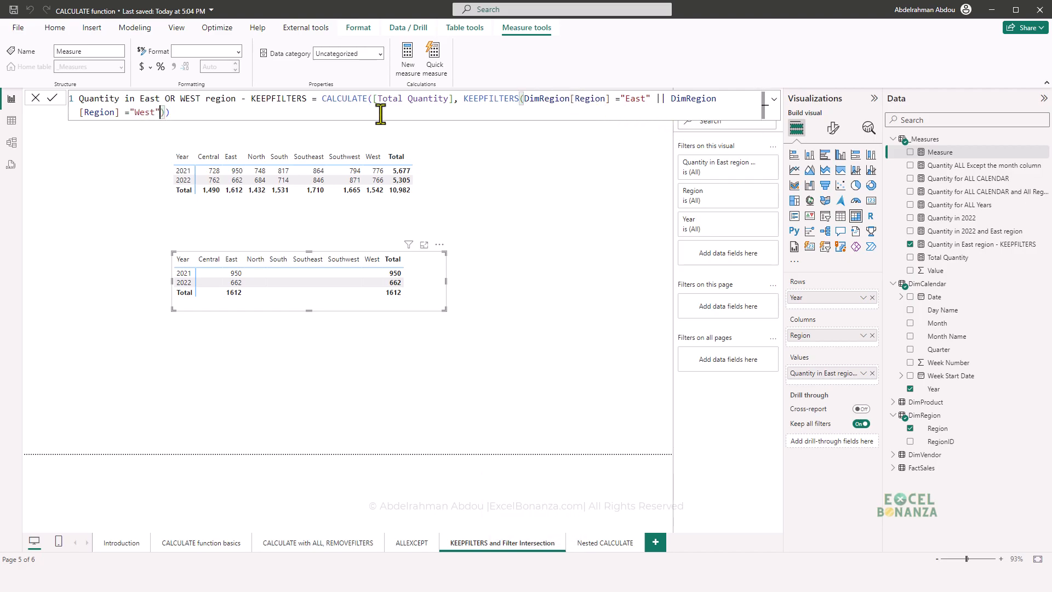
pyautogui.click(670, 110)
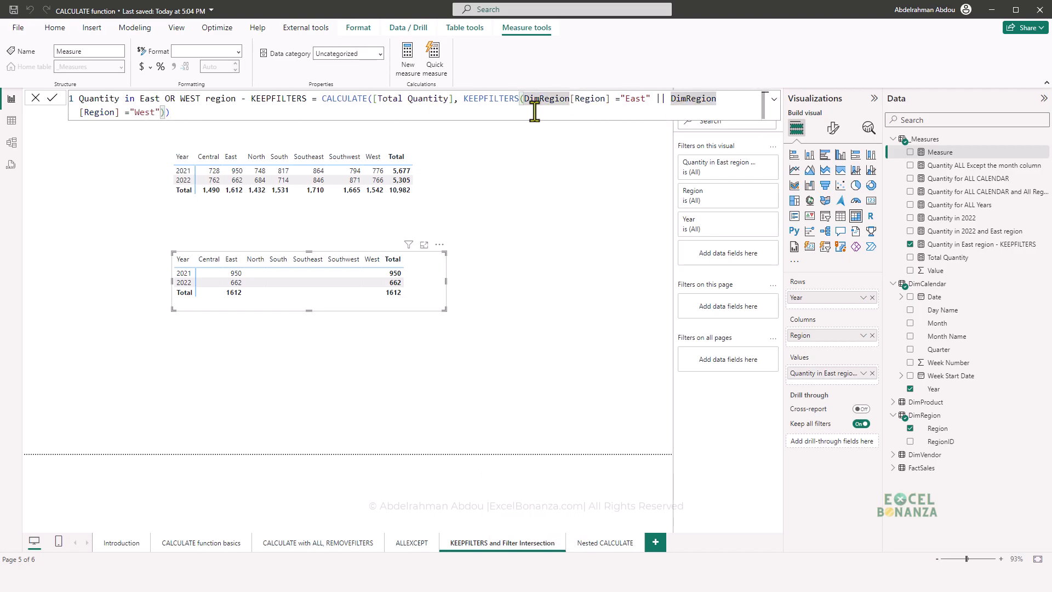
pyautogui.click(204, 112)
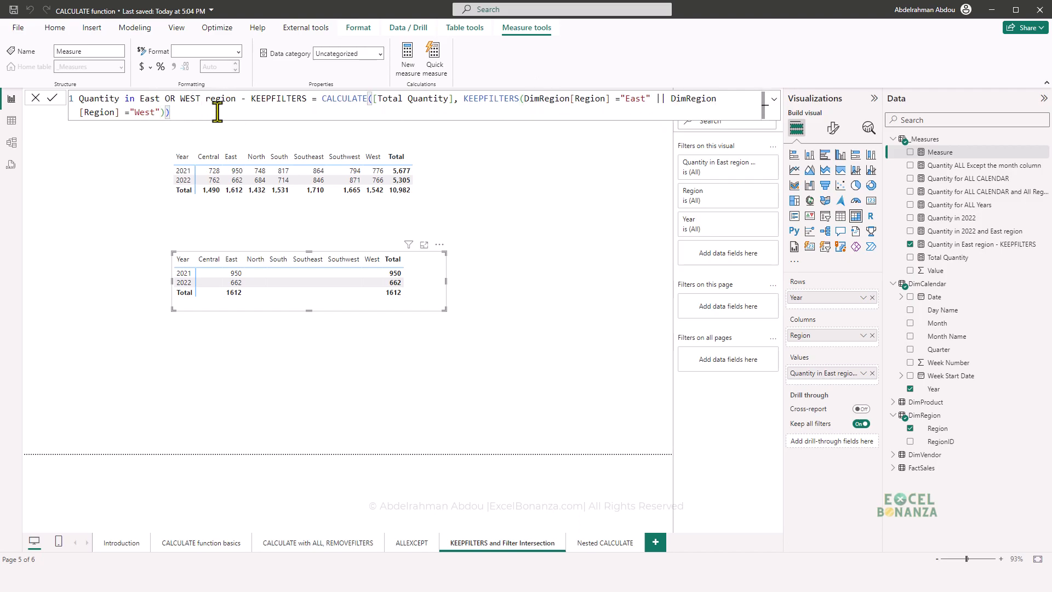
pyautogui.press('Return')
# - Duplicate the lower matrix beneath itself and replace the copy's value with Quantity in East OR WEST region - KEEPFILTERS
pyautogui.click(297, 324)
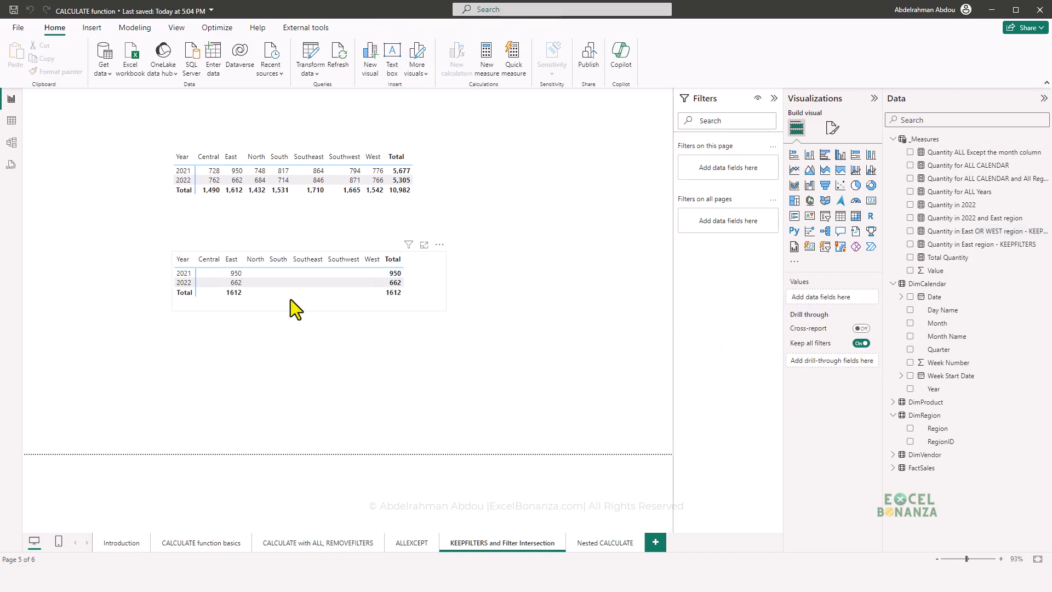
pyautogui.click(291, 300)
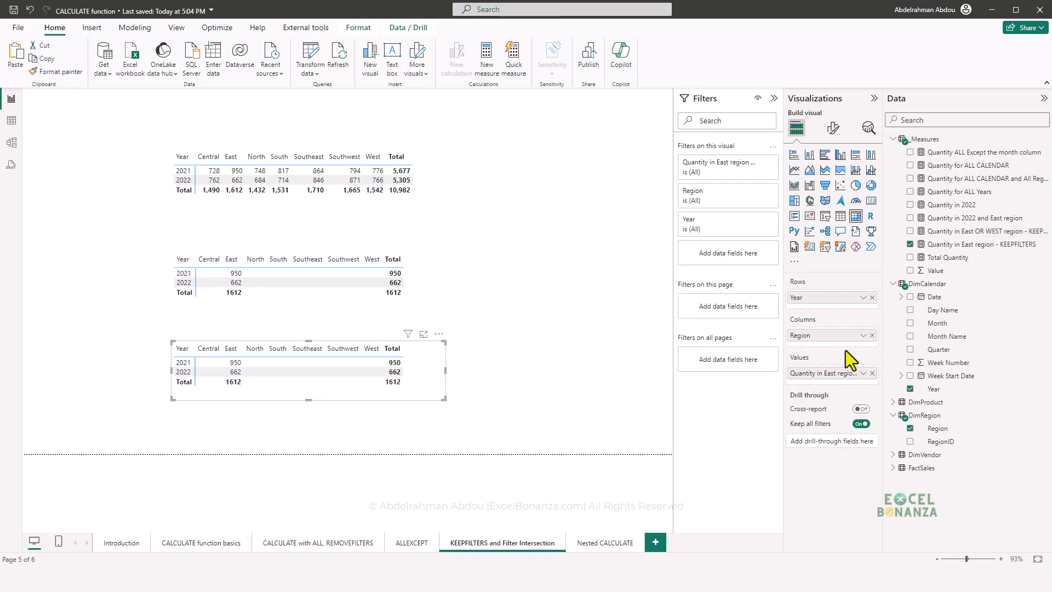
pyautogui.click(873, 373)
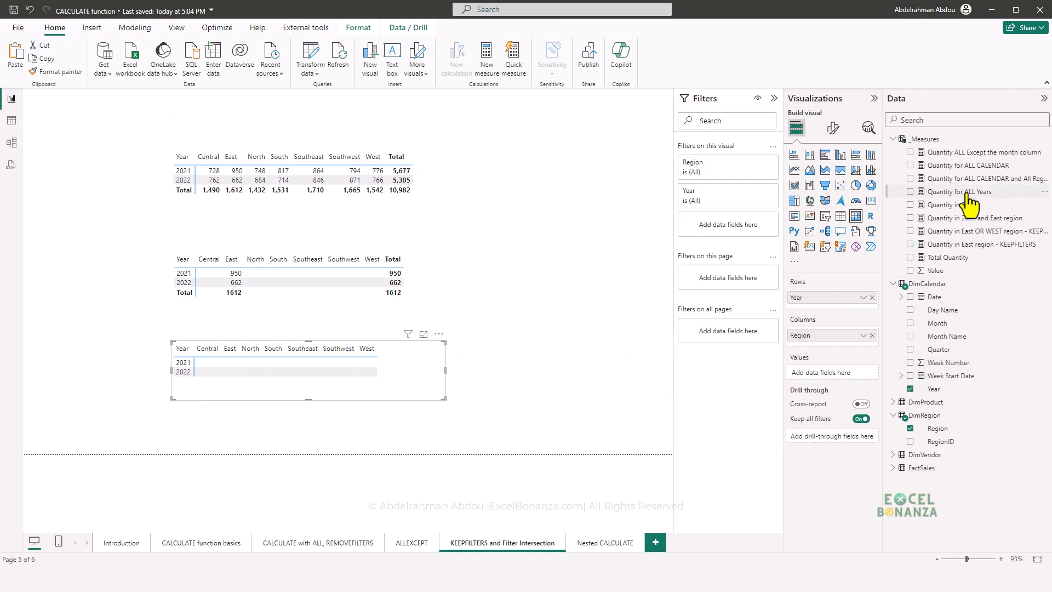
pyautogui.moveTo(884, 214); pyautogui.dragTo(848, 215)
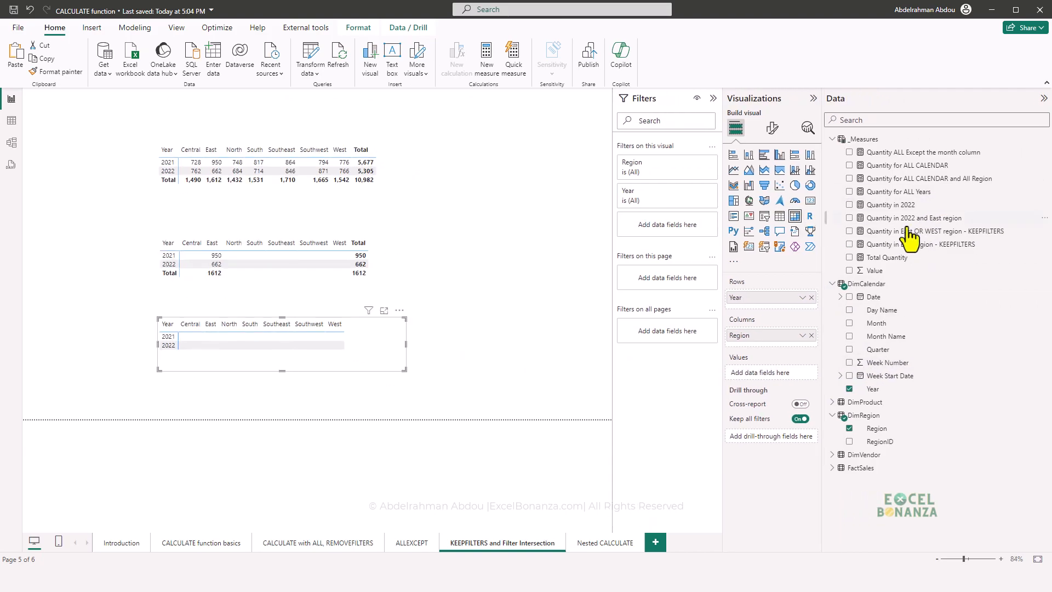
pyautogui.moveTo(953, 230); pyautogui.dragTo(247, 370)
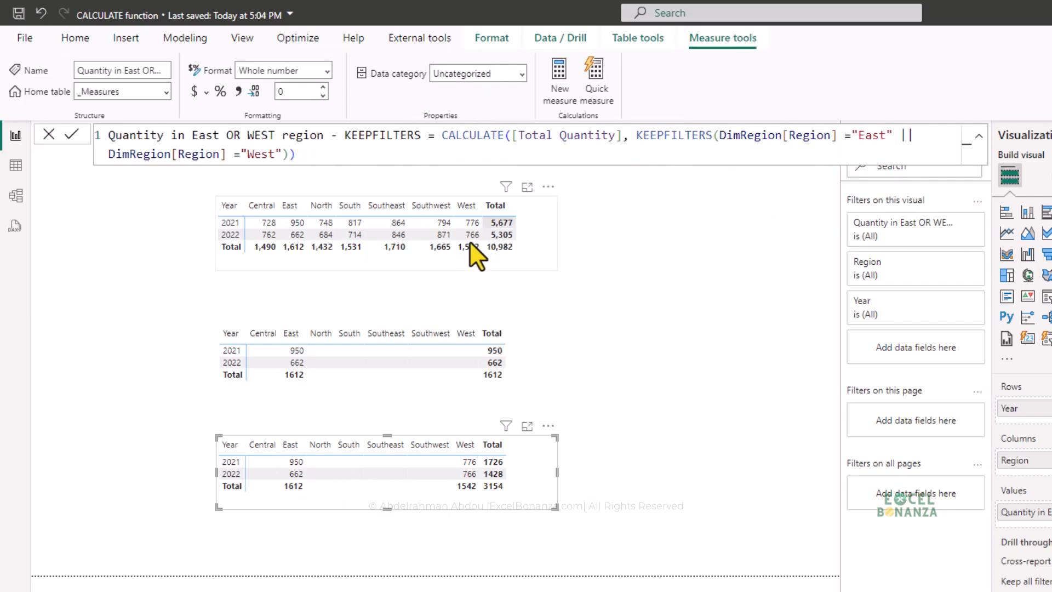
pyautogui.click(295, 452)
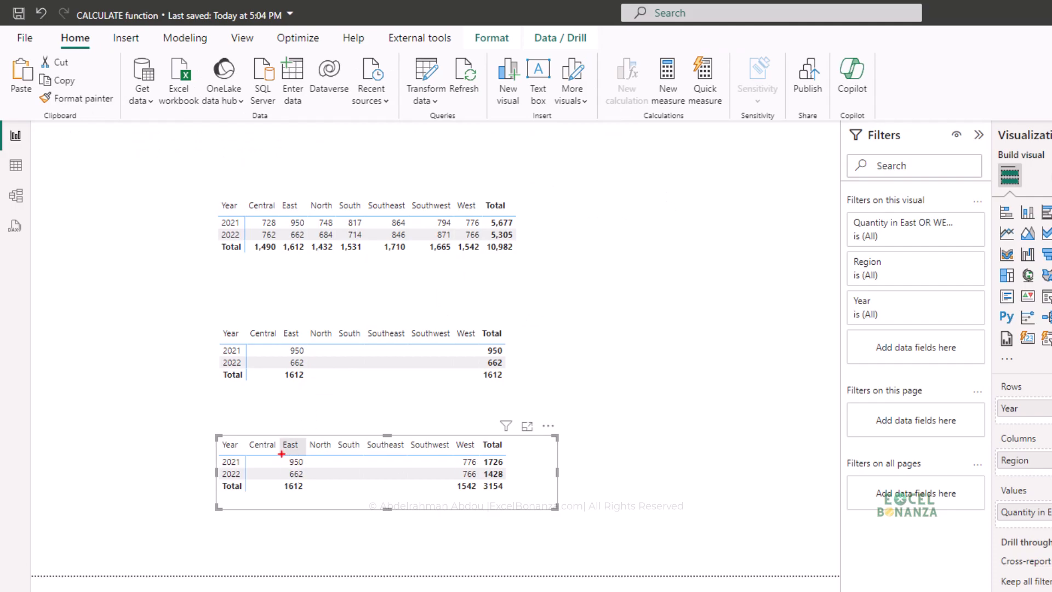
pyautogui.moveTo(283, 454); pyautogui.dragTo(310, 499)
pyautogui.moveTo(282, 433); pyautogui.dragTo(307, 454)
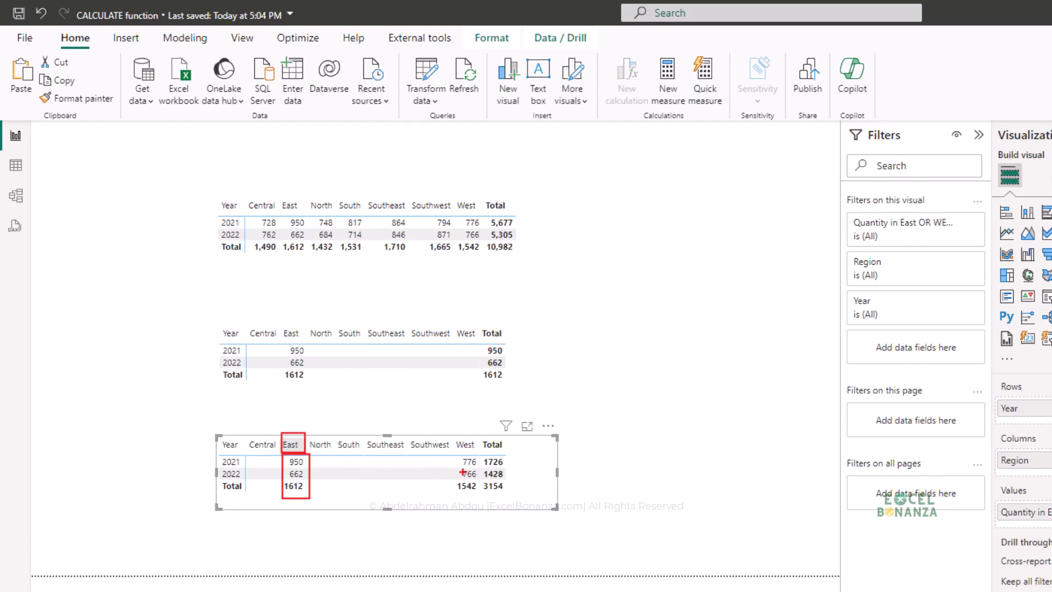
pyautogui.moveTo(448, 432)
pyautogui.mouseDown()
pyautogui.moveTo(481, 454)
pyautogui.moveTo(473, 469)
pyautogui.moveTo(488, 503)
pyautogui.mouseUp()
pyautogui.moveTo(463, 214); pyautogui.dragTo(483, 242)
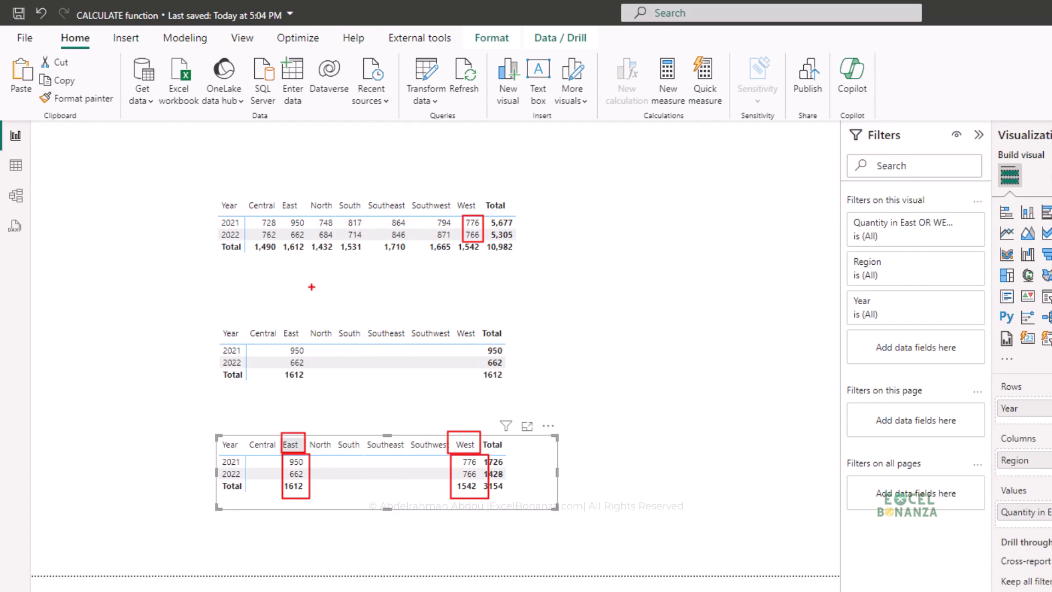
pyautogui.press('Escape')
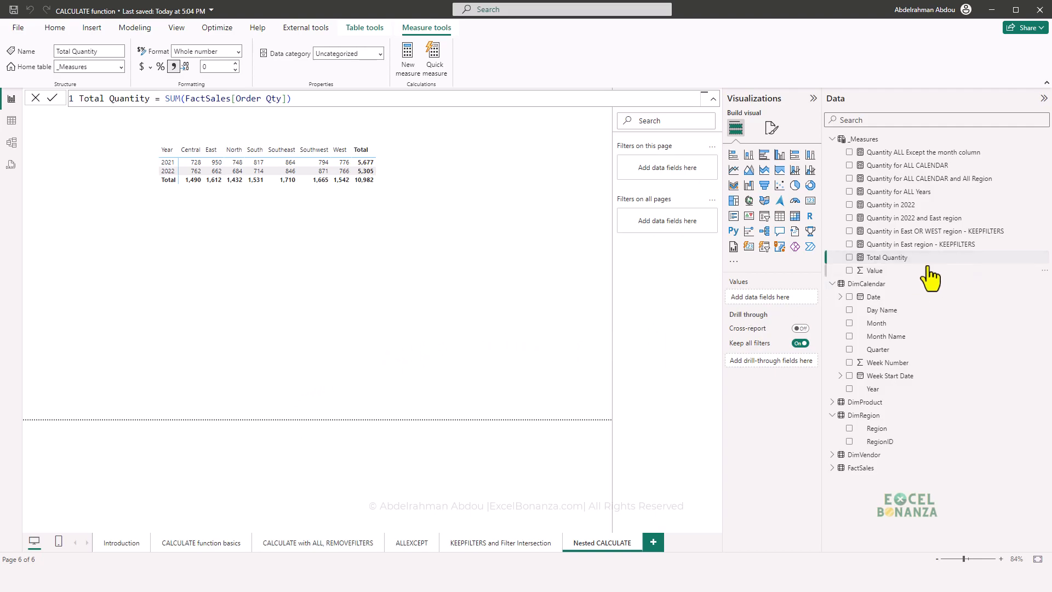
# - Start a new measure on the Nested CALCULATE page as CALCULATE of [Total Quantity] with the filter DimRegion[Region] ="East"
pyautogui.click(408, 59)
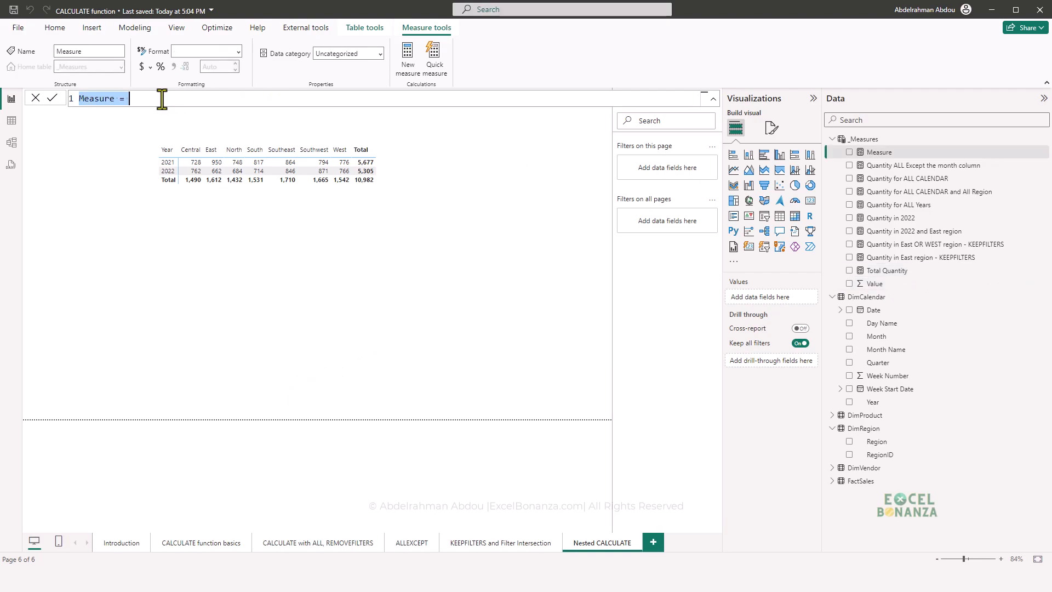
pyautogui.click(155, 99)
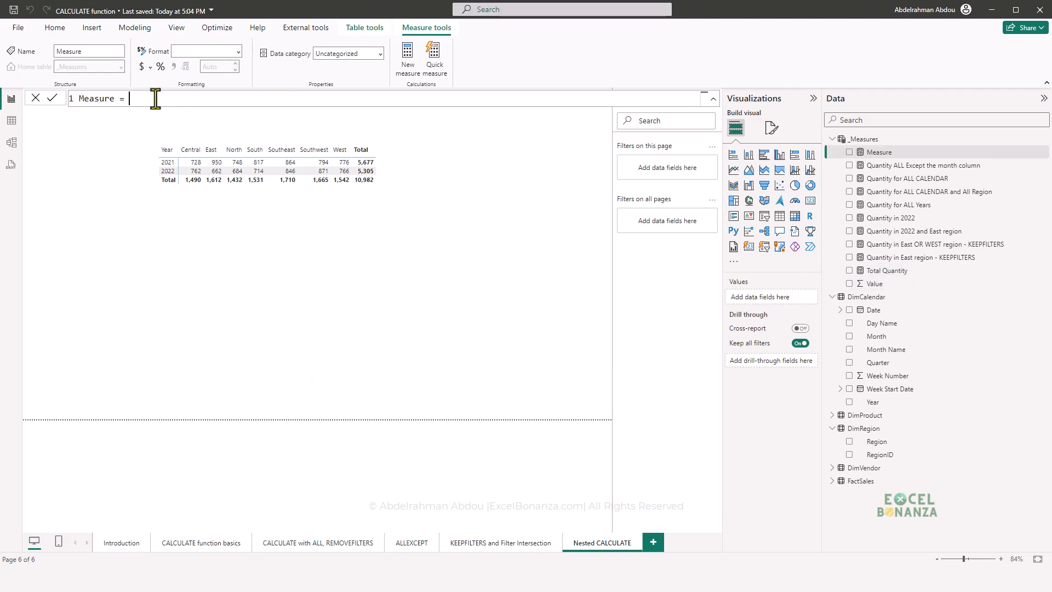
pyautogui.write('CALCULATE(total')
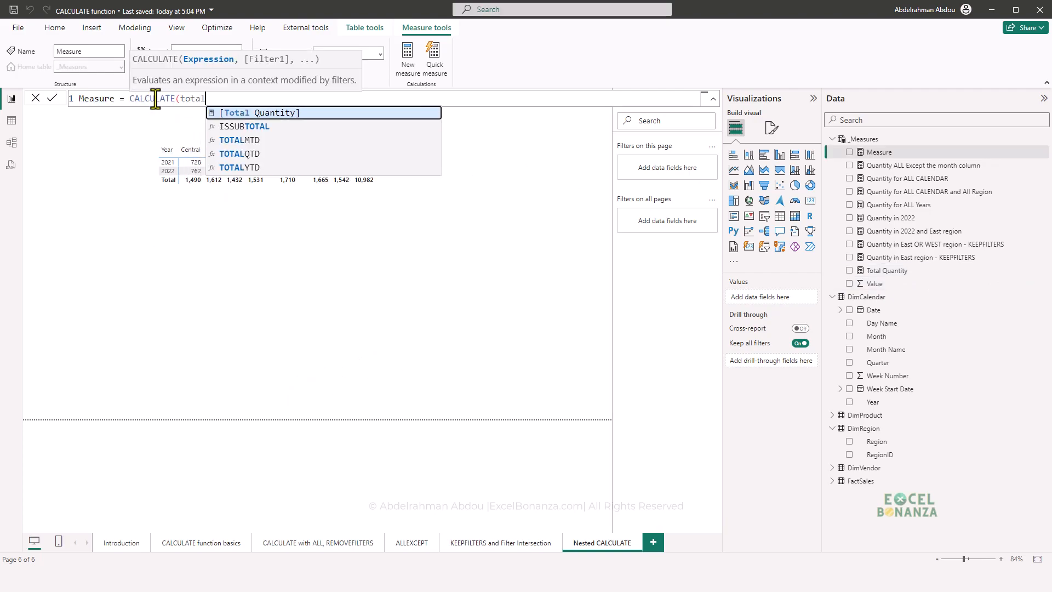
pyautogui.press('Tab')
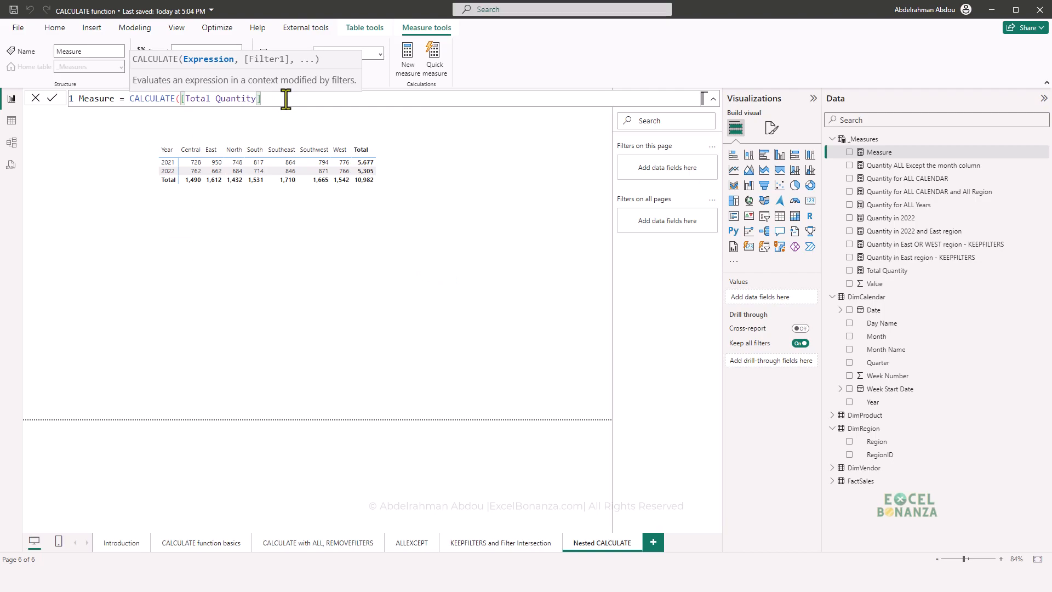
pyautogui.write(', region')
pyautogui.press('Tab')
pyautogui.write('="East"')
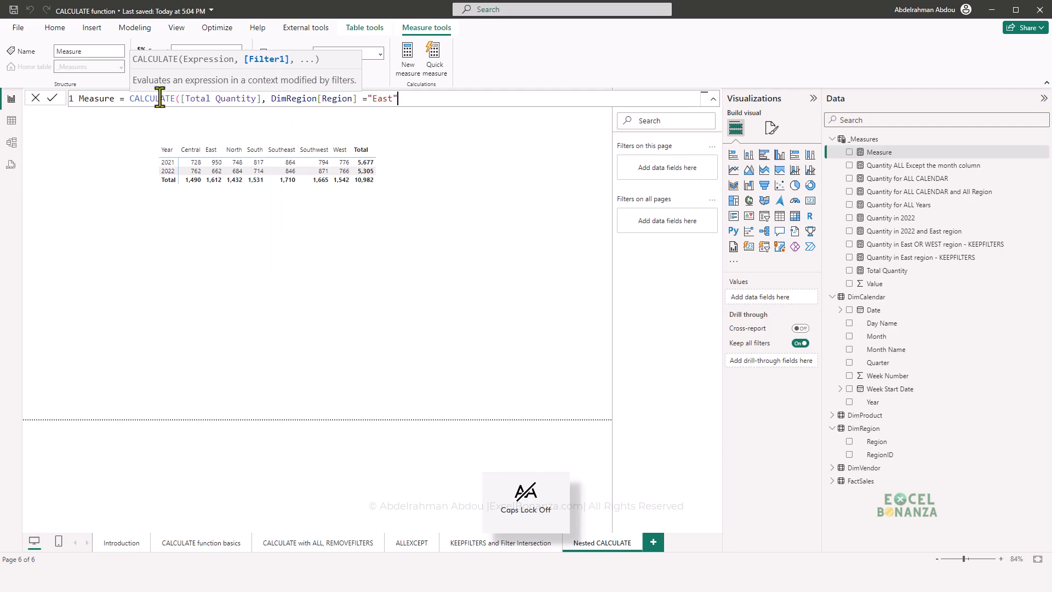
# - Wrap the East expression in an outer CALCULATE and close the inner CALCULATE's parenthesis
pyautogui.click(130, 99)
pyautogui.write('calcul')
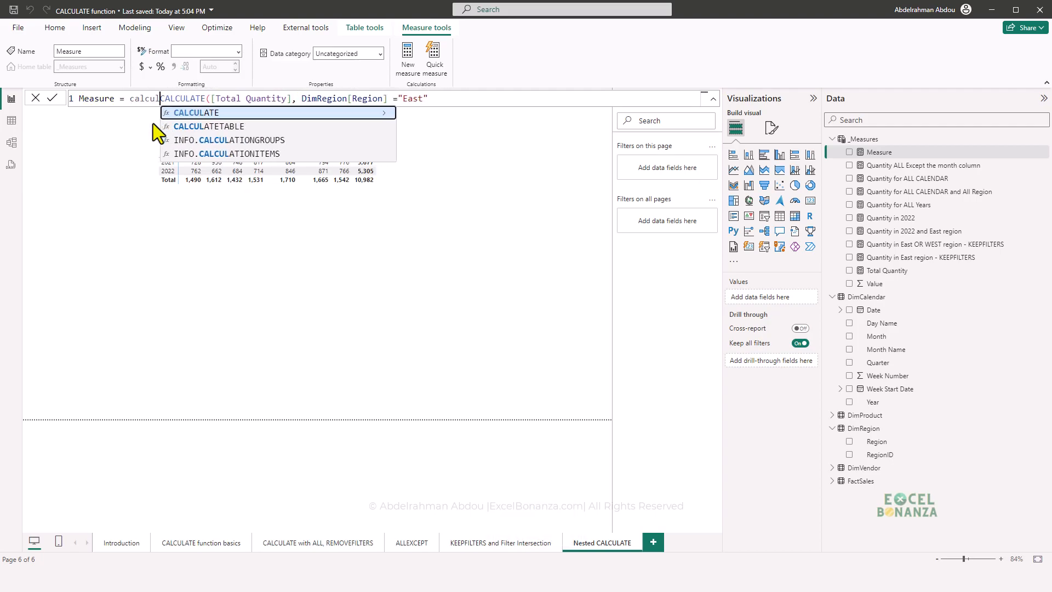
pyautogui.press('Tab')
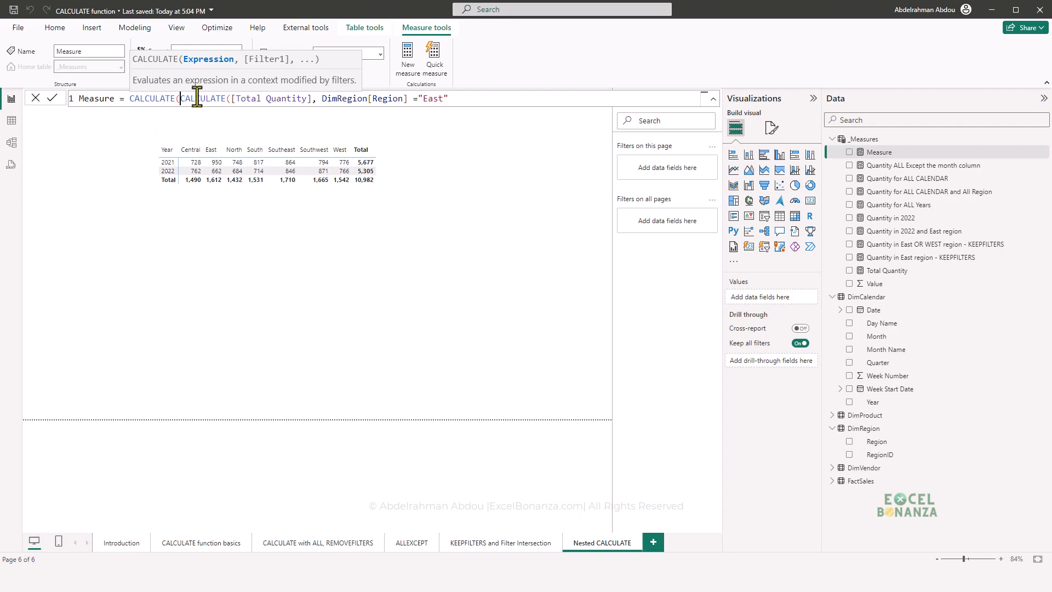
pyautogui.click(450, 102)
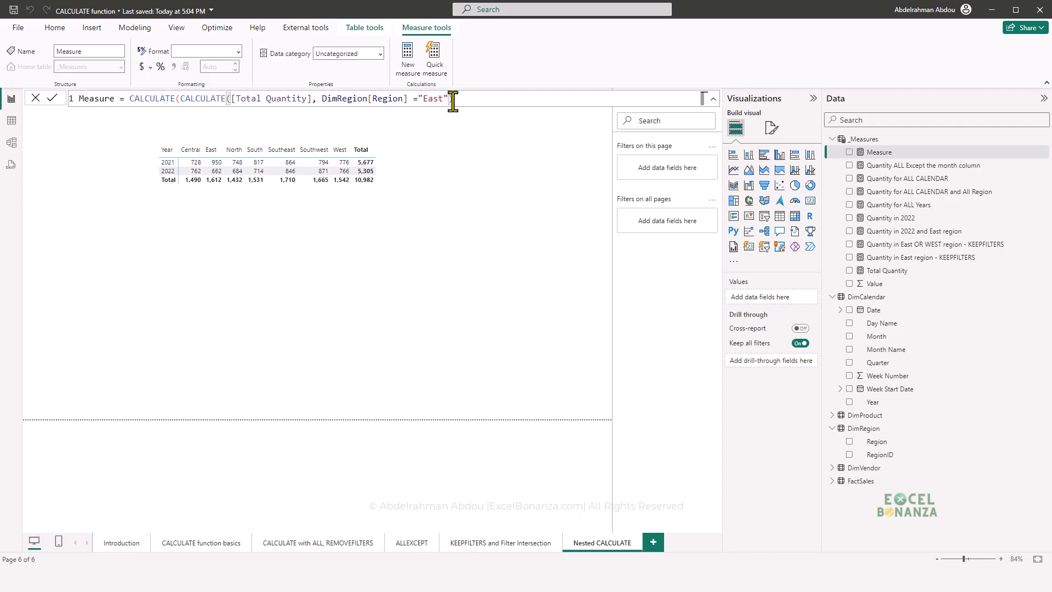
pyautogui.moveTo(459, 100); pyautogui.dragTo(183, 100)
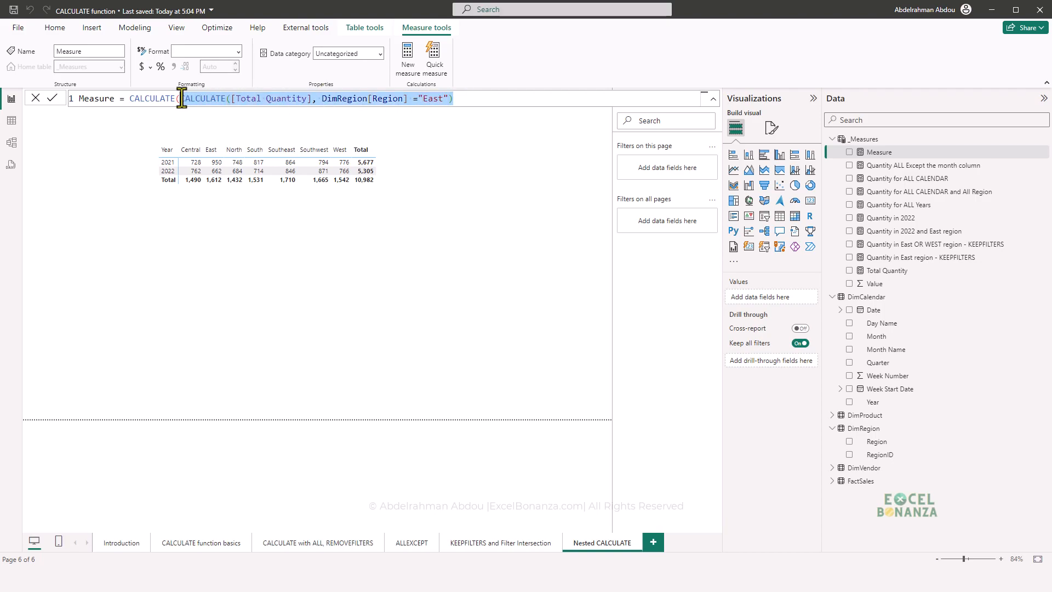
pyautogui.click(473, 100)
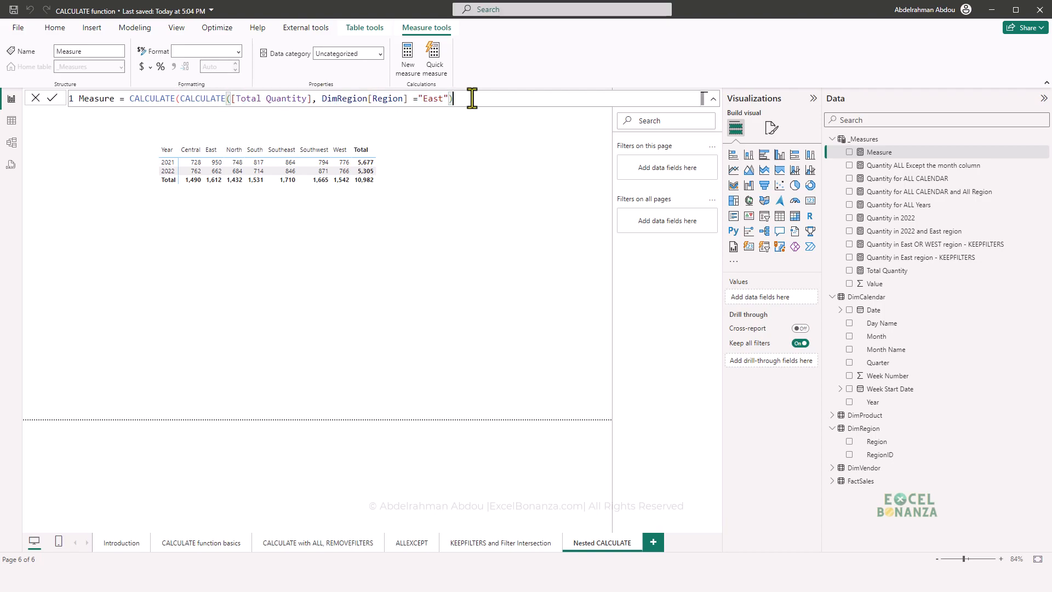
# - Add DimRegion[Region] ="West" as the outer CALCULATE's filter and close the formula
pyautogui.write(', re')
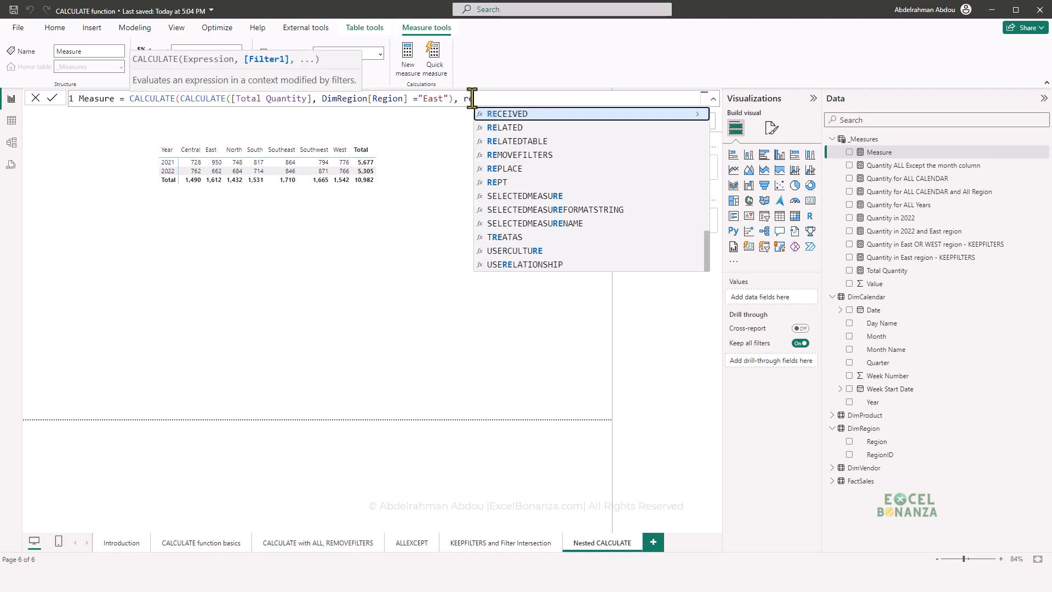
pyautogui.write('gion')
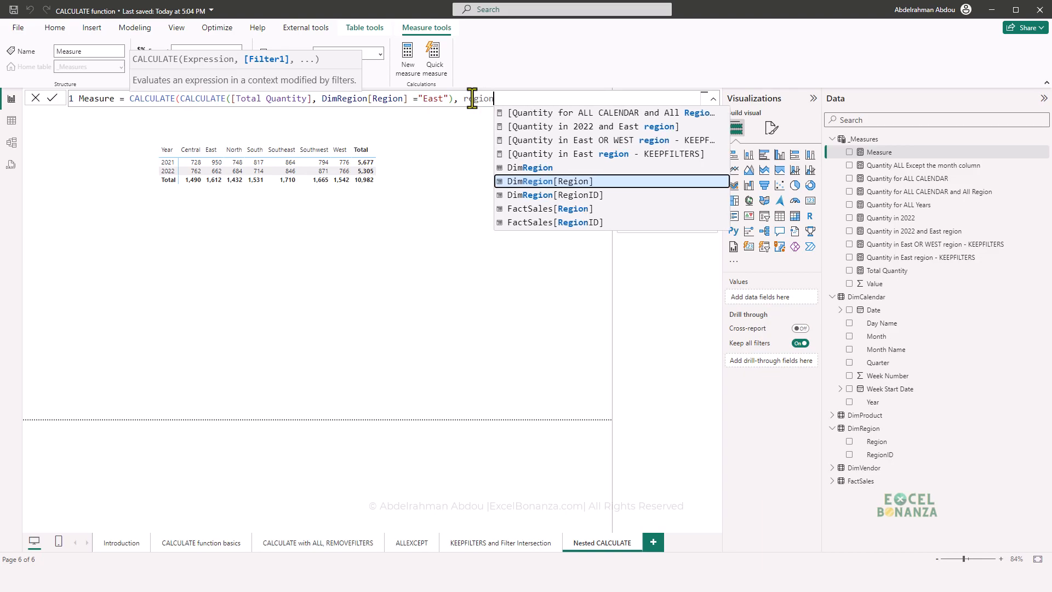
pyautogui.press('Tab')
pyautogui.write('="W')
pyautogui.press('capslock')
pyautogui.write('est")')
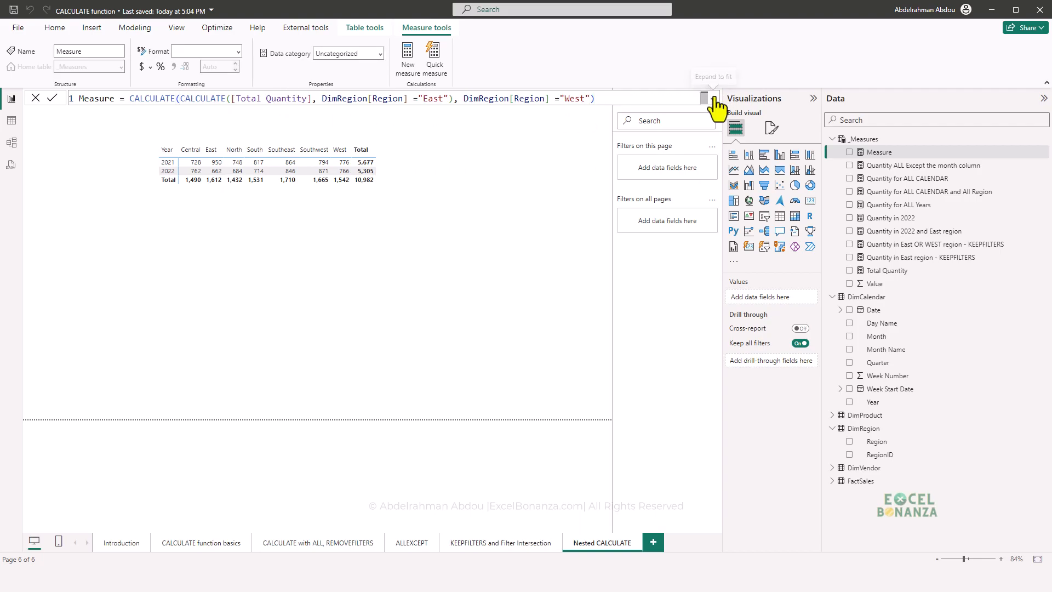
# - Move the inner CALCULATE onto its own indented line in the measure formula
pyautogui.click(322, 99)
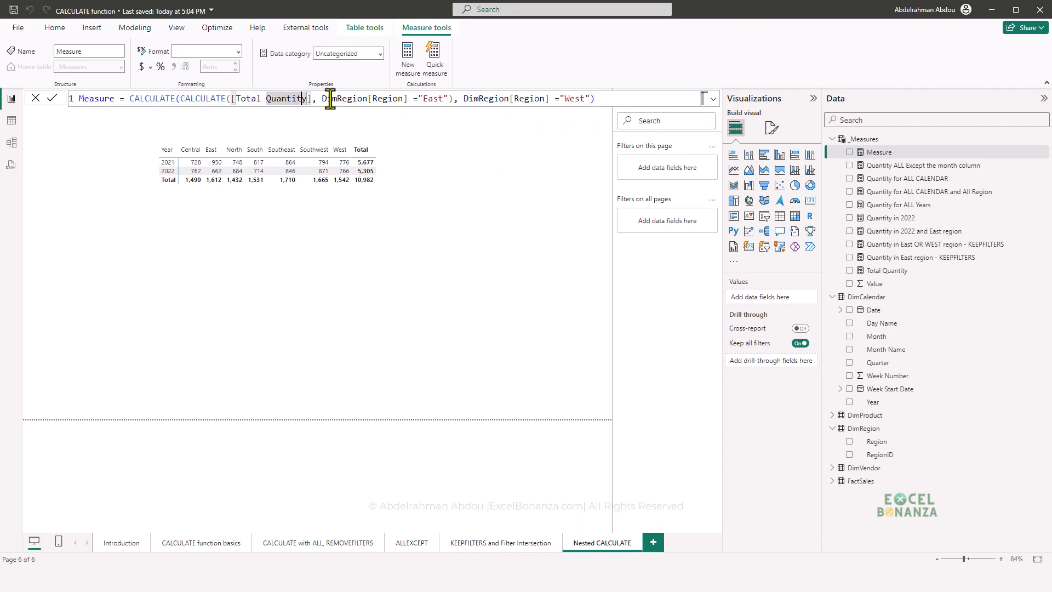
pyautogui.click(183, 99)
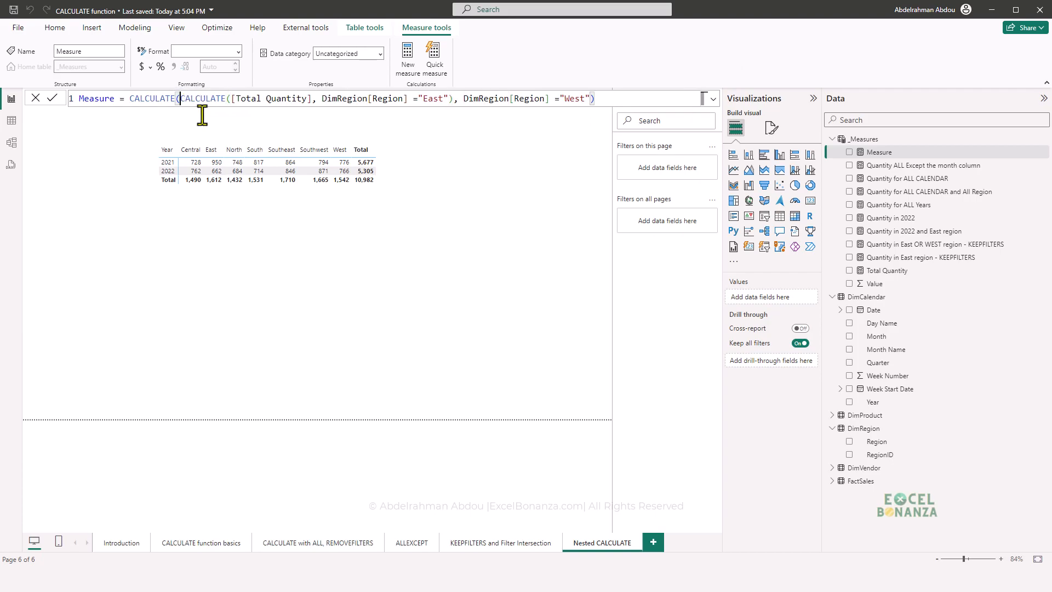
pyautogui.hotkey('shift', 'Return')
pyautogui.press('Tab')
pyautogui.press('Tab')
pyautogui.press('Tab')
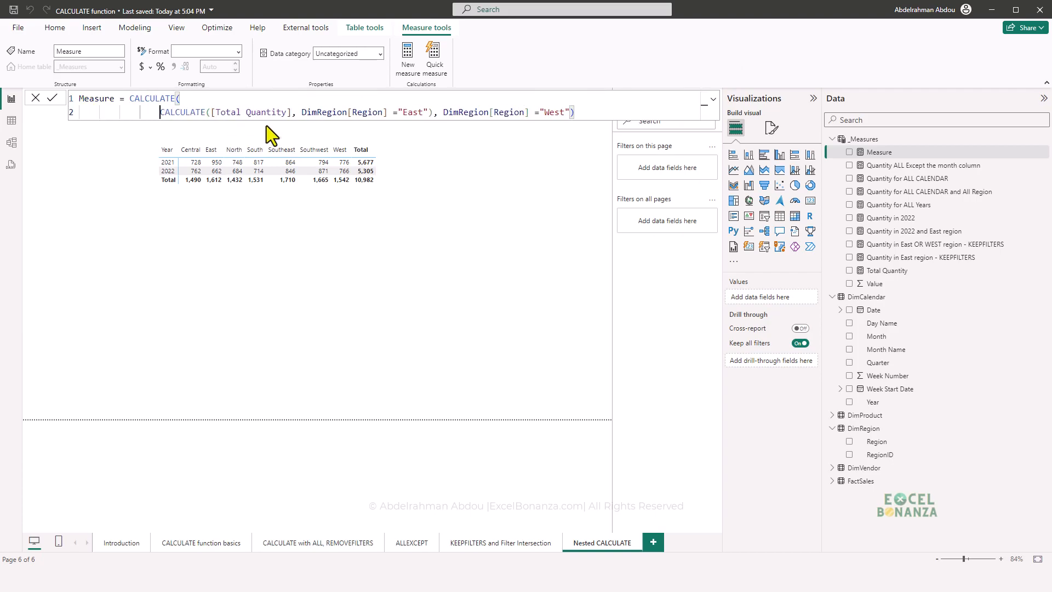
# - Move the outer DimRegion[Region] ="West" filter onto a separate, further indented line
pyautogui.click(444, 112)
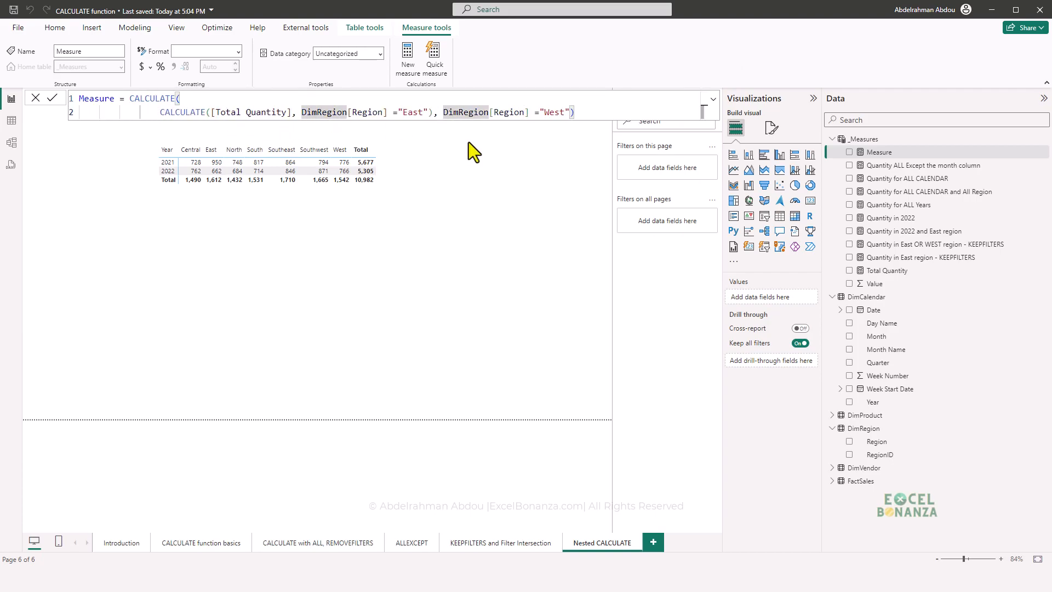
pyautogui.hotkey('shift', 'Return')
pyautogui.press('Tab')
pyautogui.press('Tab')
pyautogui.press('Tab')
pyautogui.press('Tab')
pyautogui.press('Tab')
pyautogui.press('Tab')
pyautogui.press('Tab')
pyautogui.press('Tab')
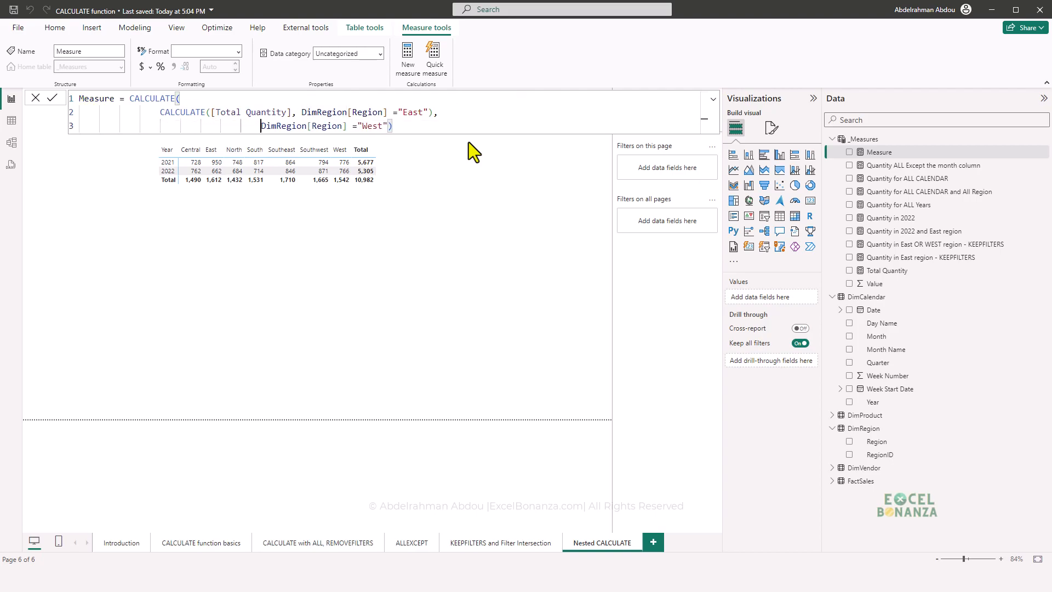
pyautogui.press('Tab')
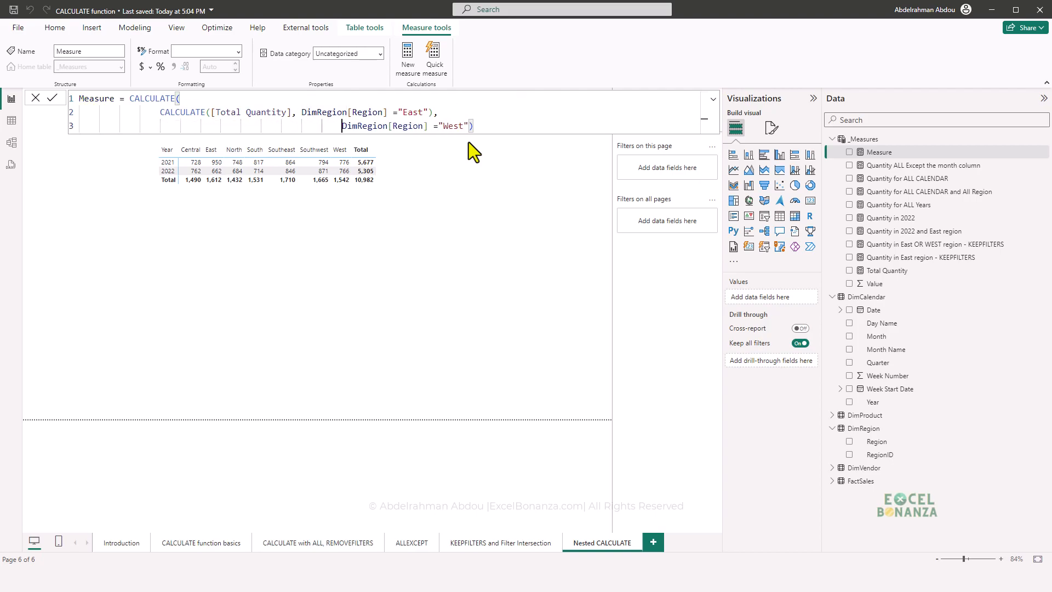
pyautogui.moveTo(160, 112); pyautogui.dragTo(434, 111)
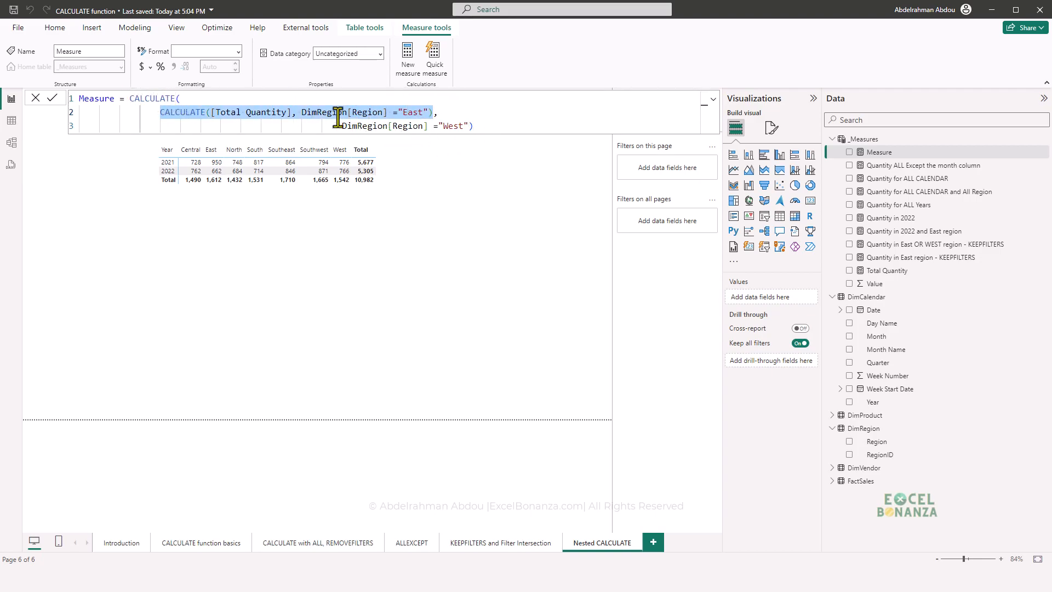
pyautogui.click(501, 124)
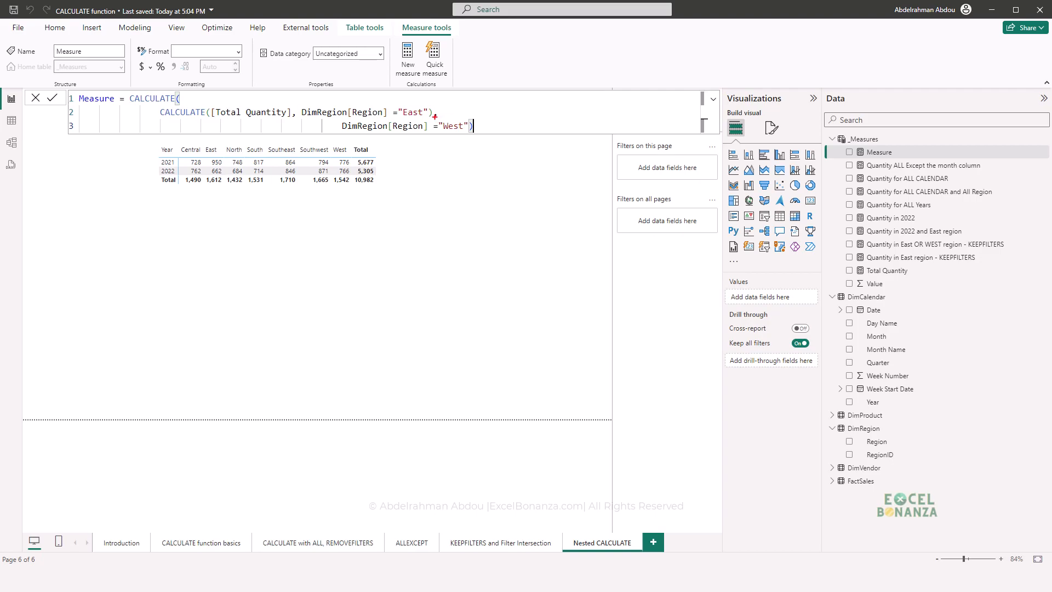
pyautogui.moveTo(339, 121); pyautogui.dragTo(506, 139)
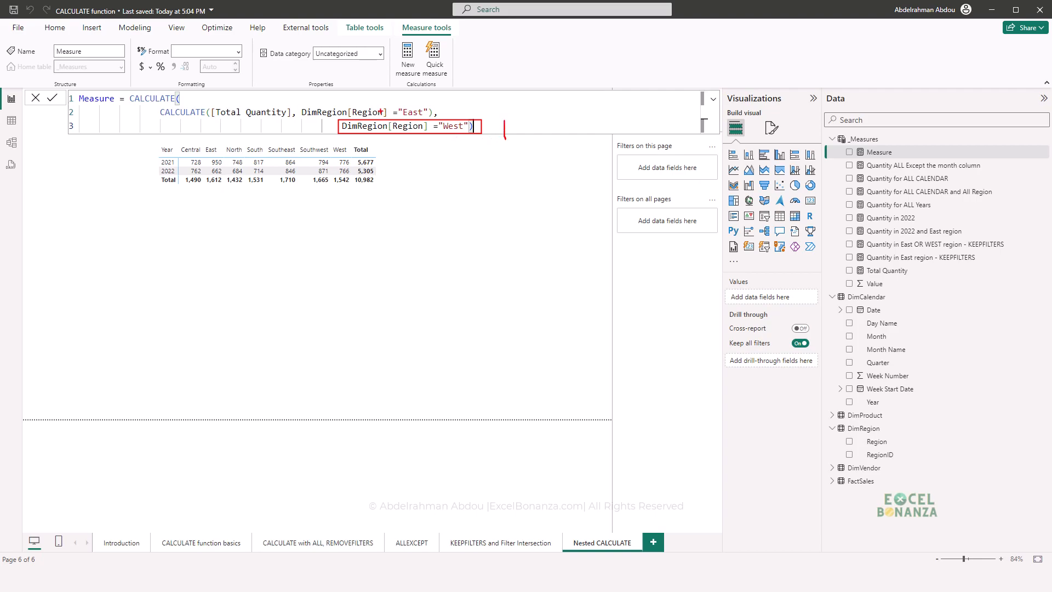
pyautogui.moveTo(296, 102)
pyautogui.mouseDown()
pyautogui.moveTo(414, 121)
pyautogui.moveTo(449, 106)
pyautogui.moveTo(456, 112)
pyautogui.mouseUp()
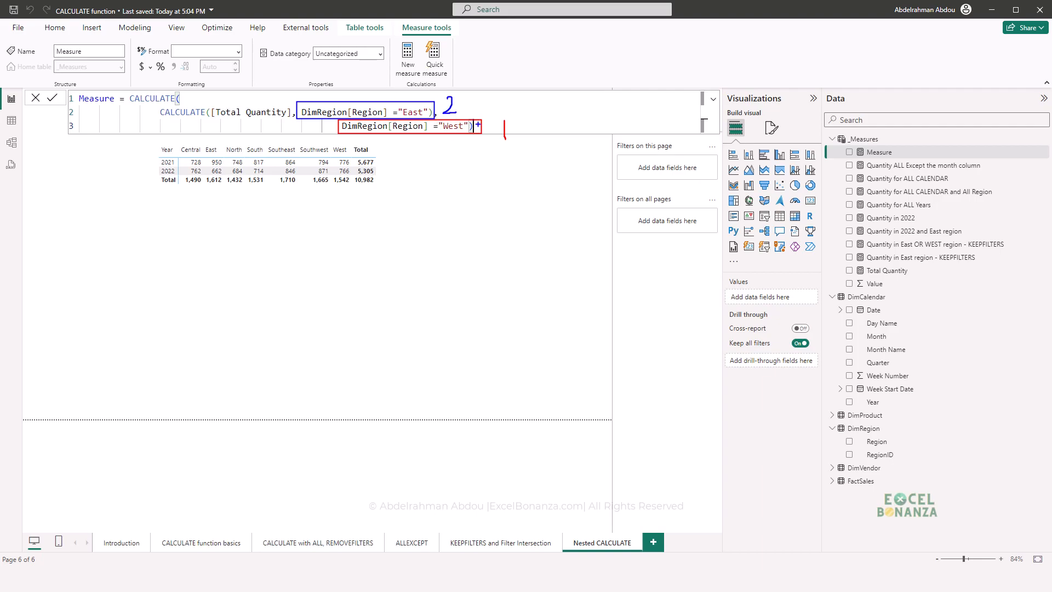
pyautogui.press('Escape')
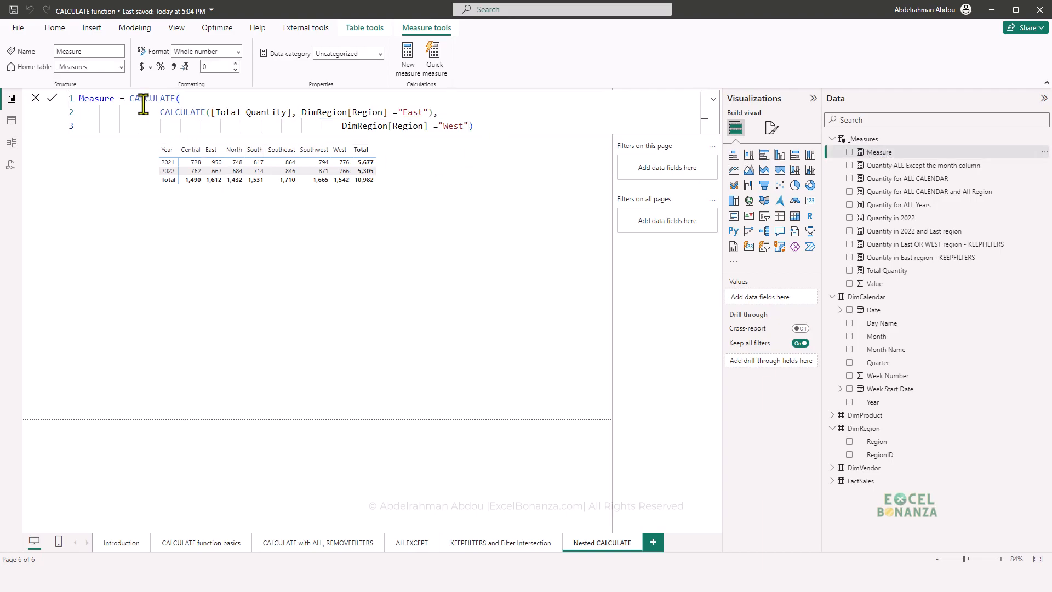
# - Rename the measure as "Quantity - East wrapped in west" in its formula and commit the nested CALCULATE definition
pyautogui.doubleClick(102, 100)
pyautogui.write('Quantity -')
pyautogui.press('capslock')
pyautogui.write('E')
pyautogui.press('capslock')
pyautogui.write('ast wrapped in west')
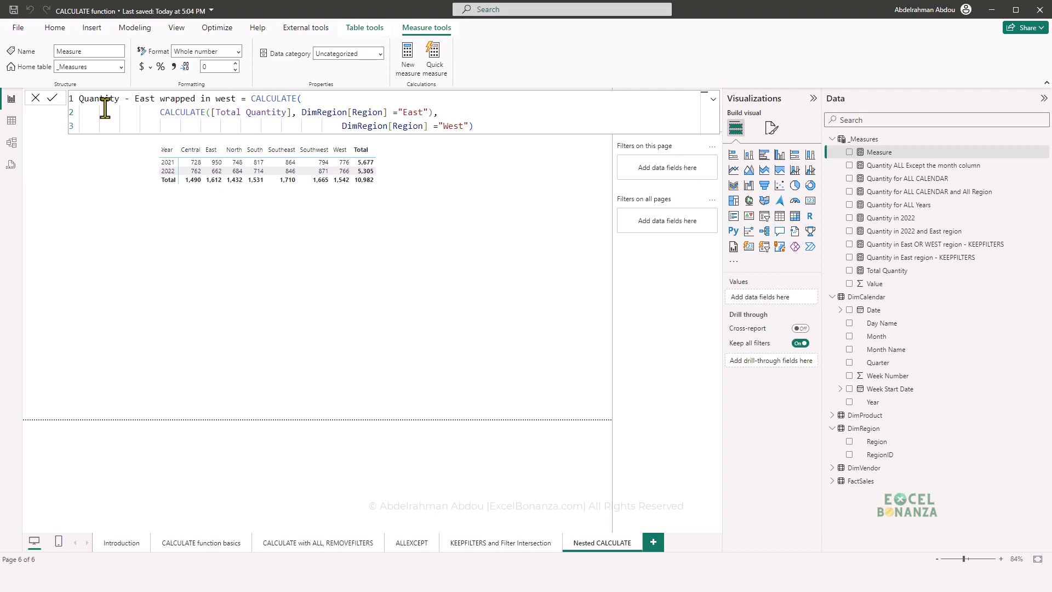
pyautogui.press('Return')
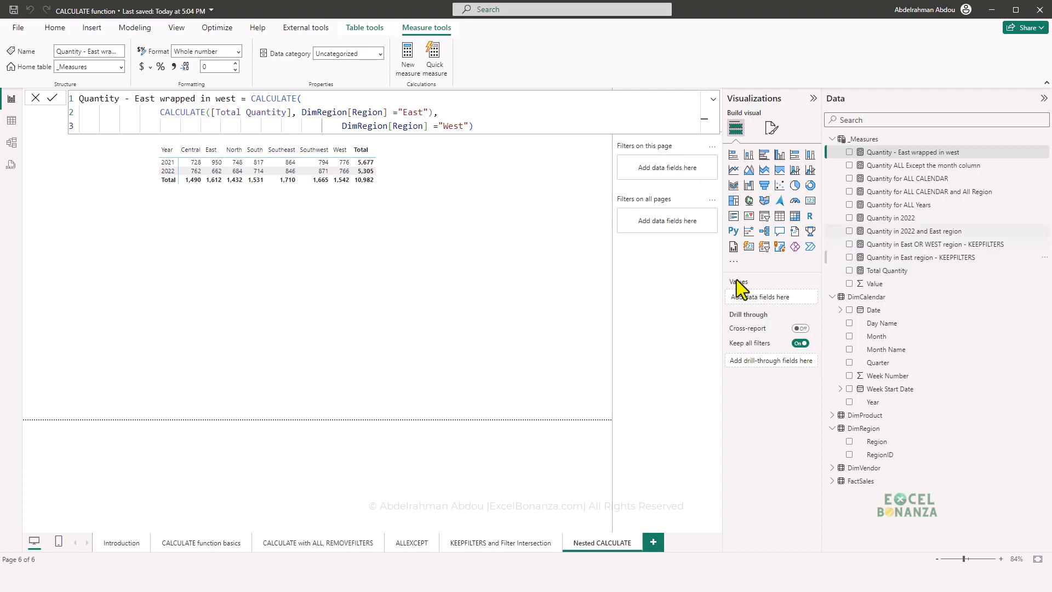
# - Duplicate the matrix below the original and replace the copy's Total Quantity value with Quantity - East wrapped in west
pyautogui.click(330, 192)
pyautogui.click(330, 193)
pyautogui.hotkey('ctrl', 'c')
pyautogui.hotkey('ctrl', 'v')
pyautogui.moveTo(320, 194); pyautogui.dragTo(302, 313)
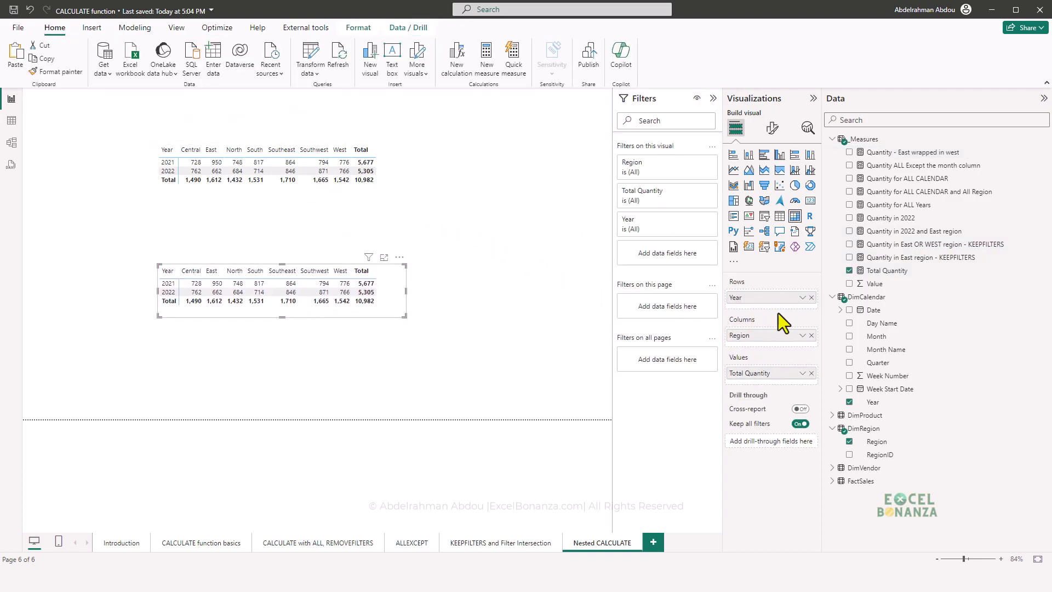
pyautogui.click(812, 374)
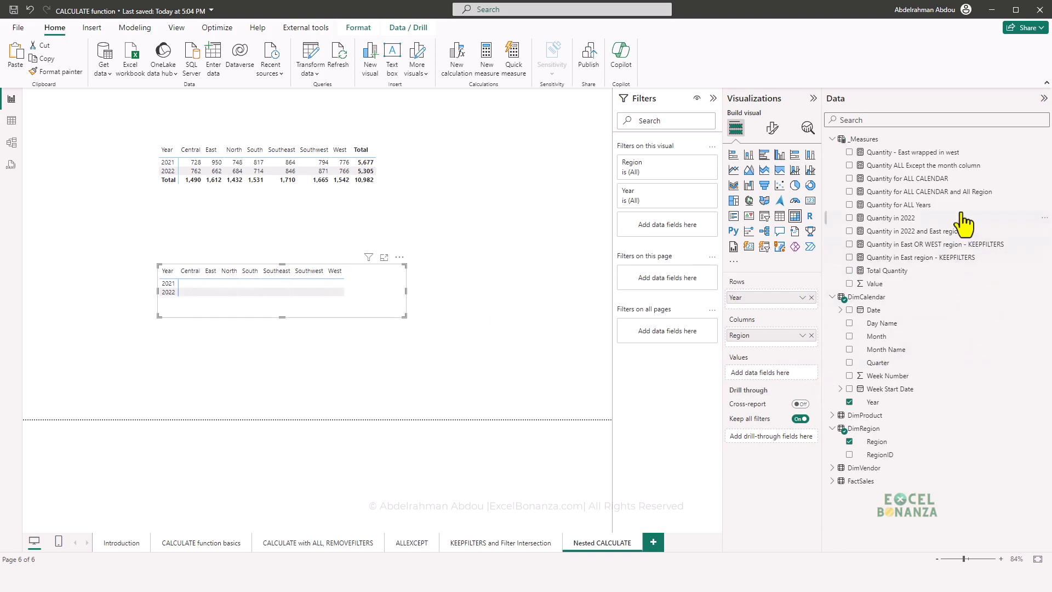
pyautogui.moveTo(934, 155); pyautogui.dragTo(787, 373)
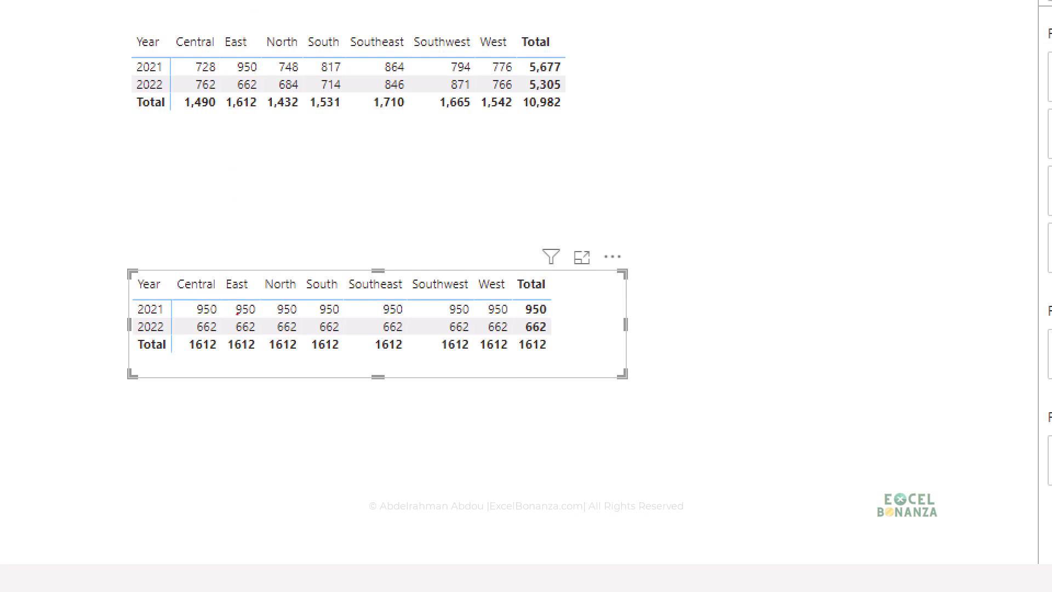
pyautogui.moveTo(232, 55)
pyautogui.mouseDown()
pyautogui.moveTo(268, 75)
pyautogui.moveTo(268, 93)
pyautogui.mouseUp()
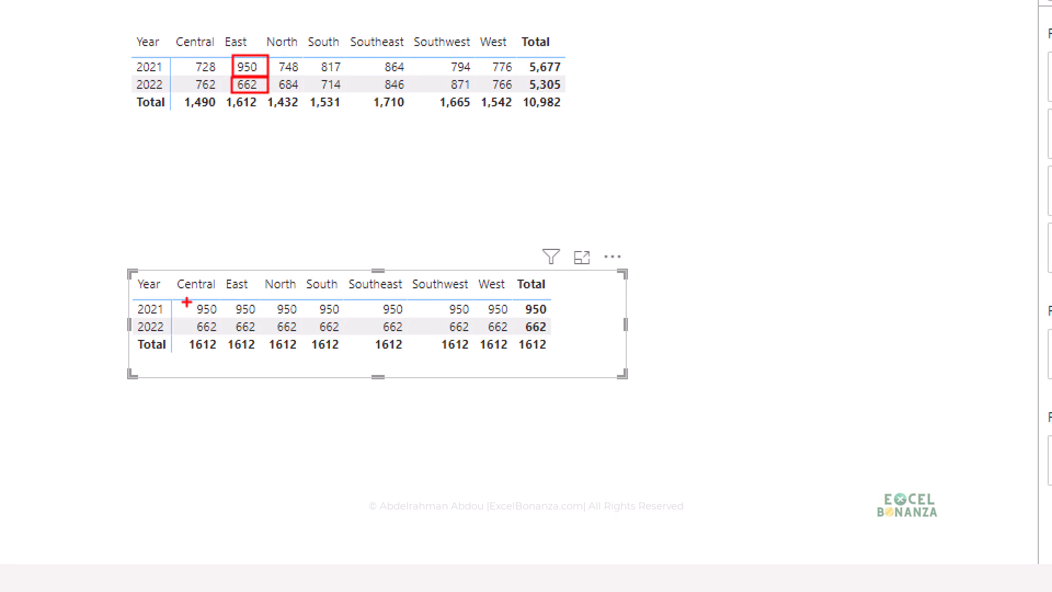
pyautogui.moveTo(186, 302)
pyautogui.mouseDown()
pyautogui.moveTo(258, 344)
pyautogui.moveTo(555, 335)
pyautogui.mouseUp()
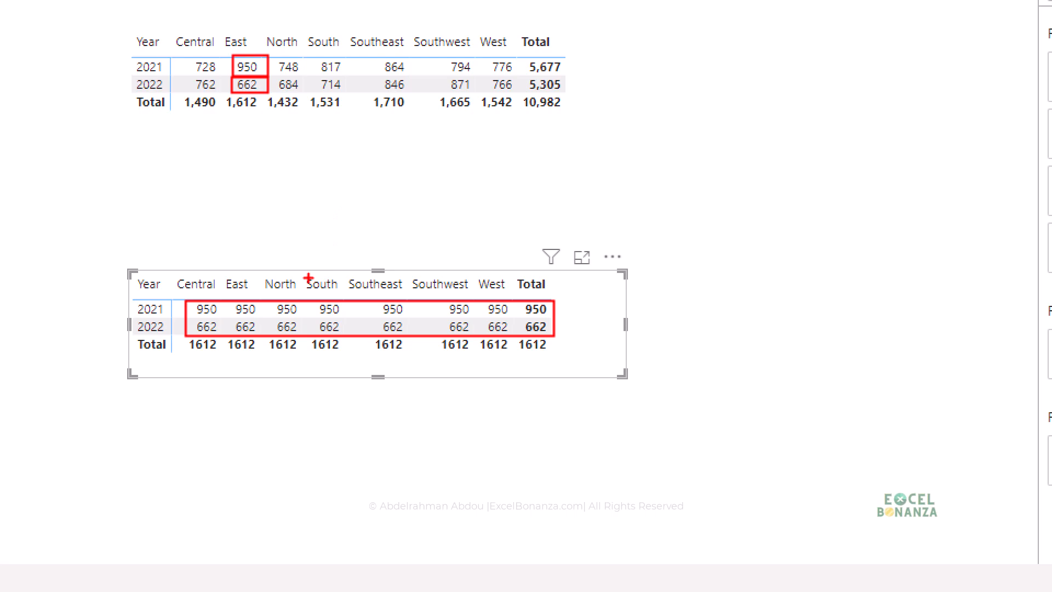
pyautogui.press('Escape')
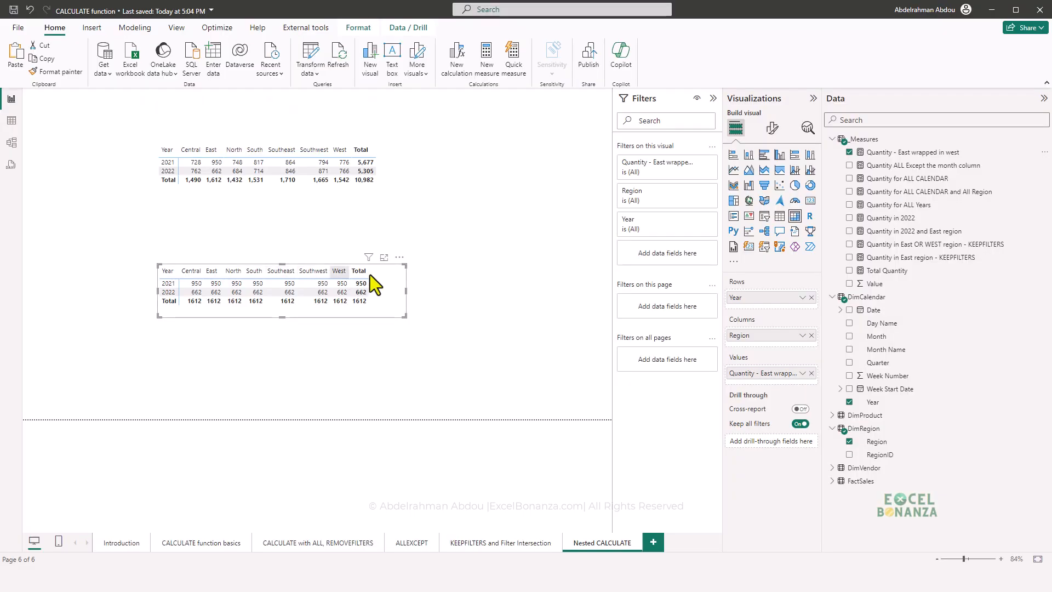
# - Open the formula of the Quantity - East wrapped in west measure to review its nested filters
pyautogui.click(926, 154)
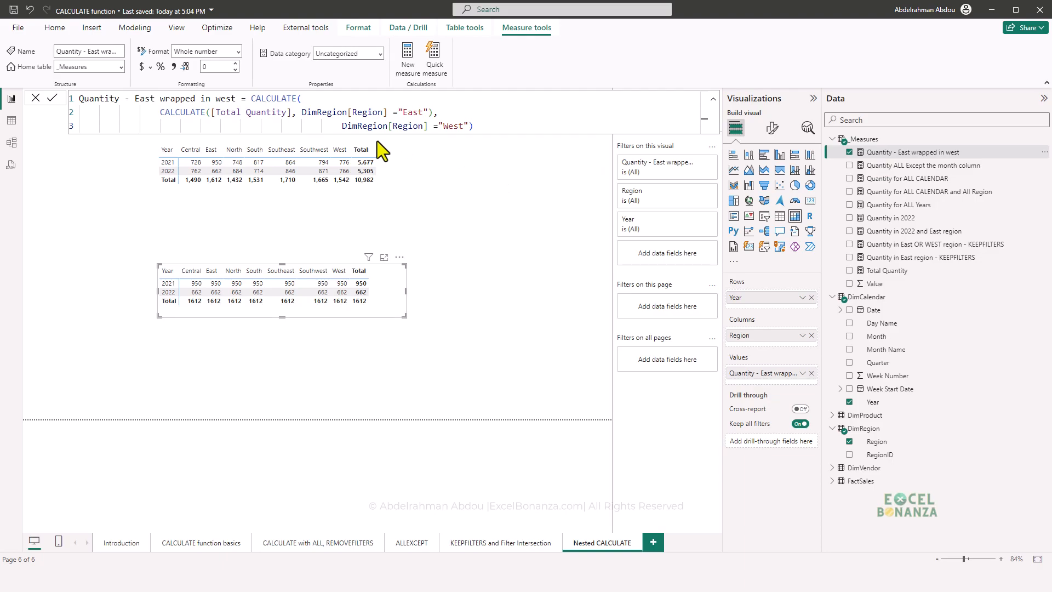
pyautogui.hotkey('ctrl', '2')
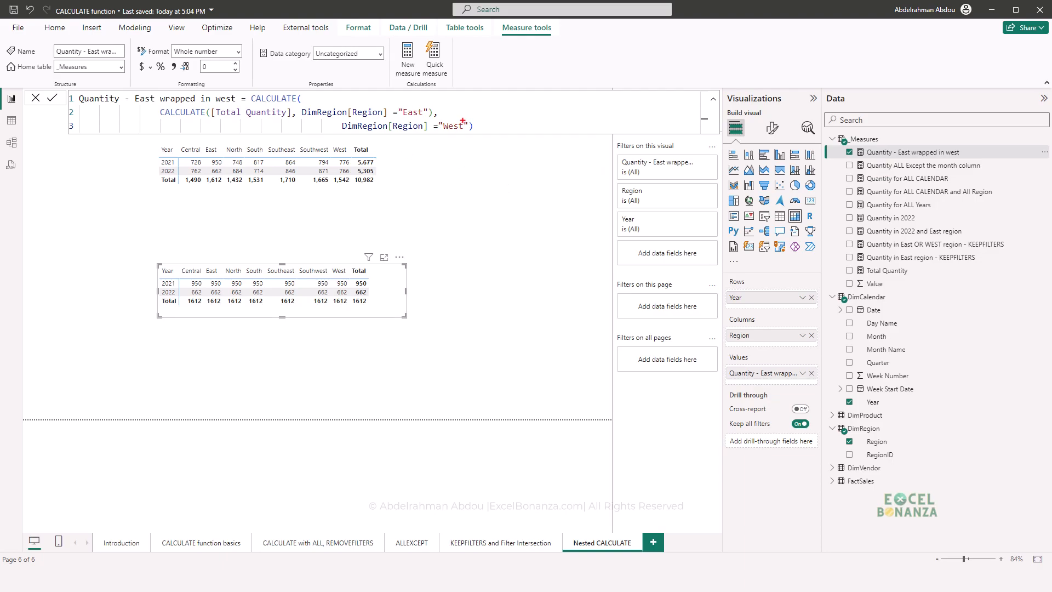
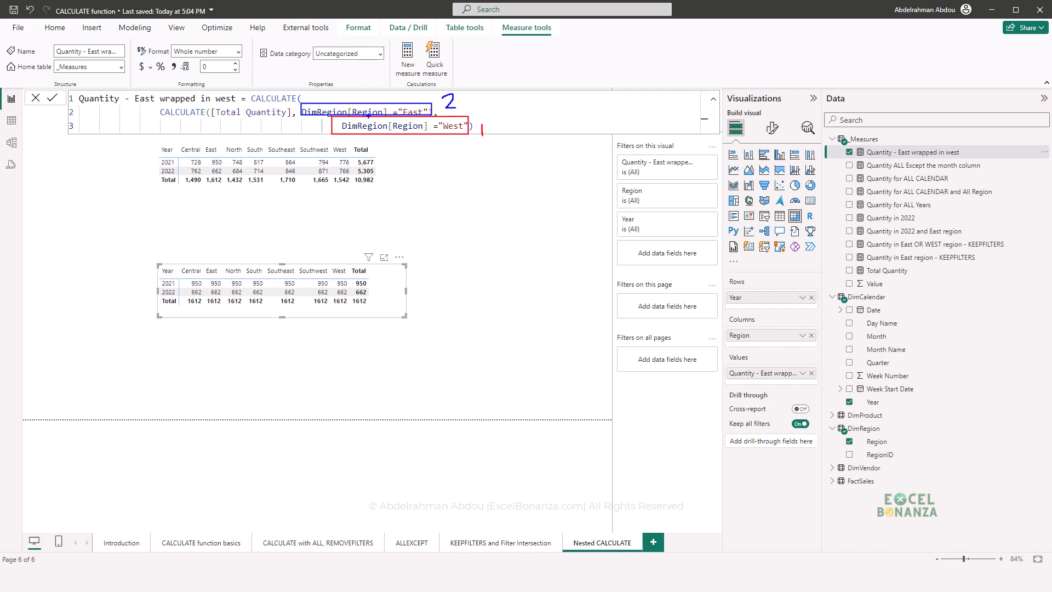
pyautogui.press('Escape')
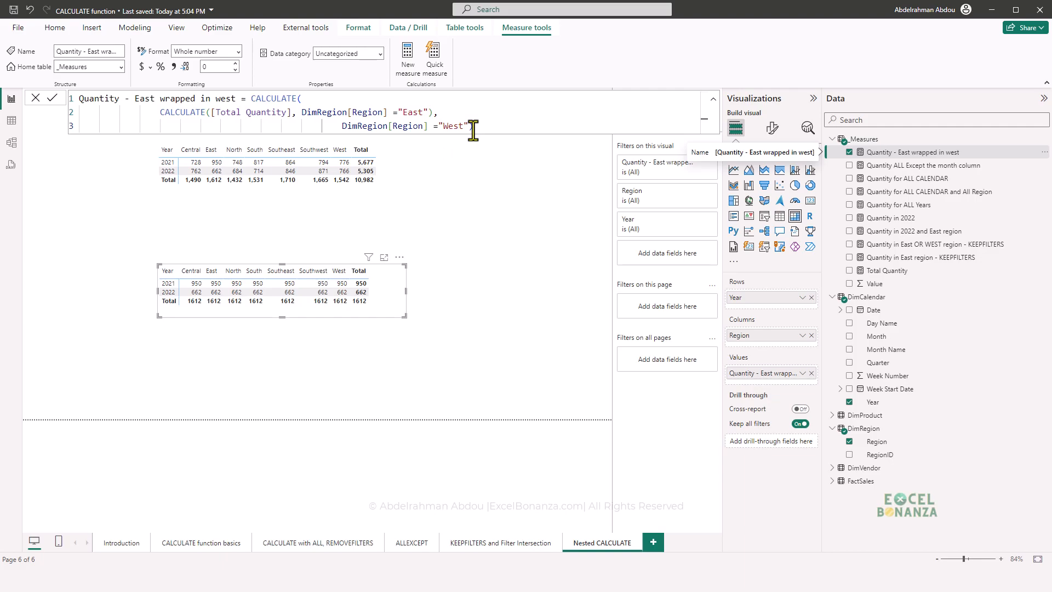
pyautogui.write(',')
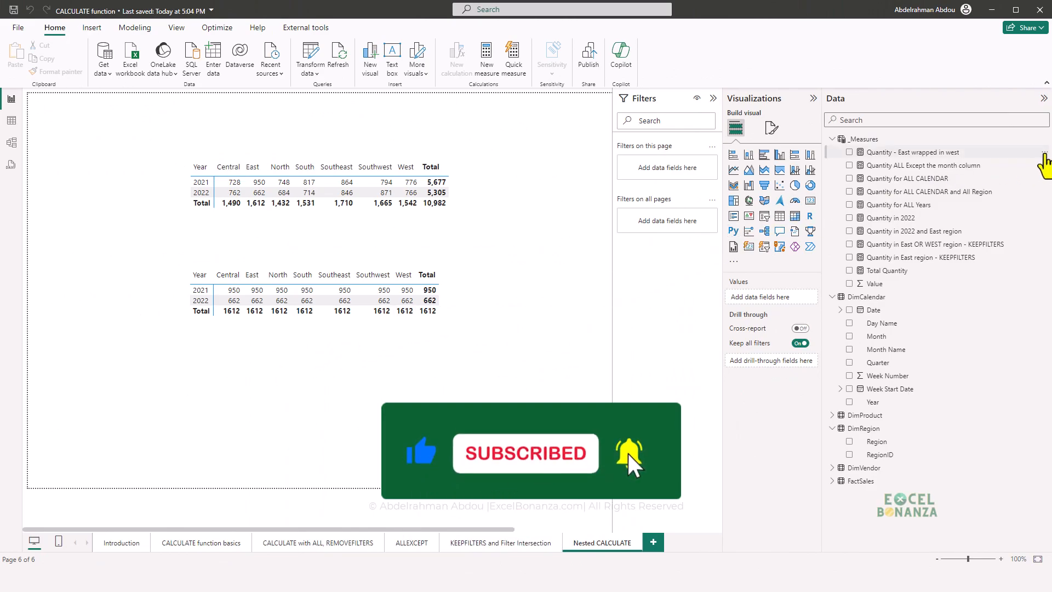
# - Create a measure in _Measures named "Quantity - ALL regions wrapped in East" from the copied nested CALCULATE formula
pyautogui.click(1045, 153)
pyautogui.press('Escape')
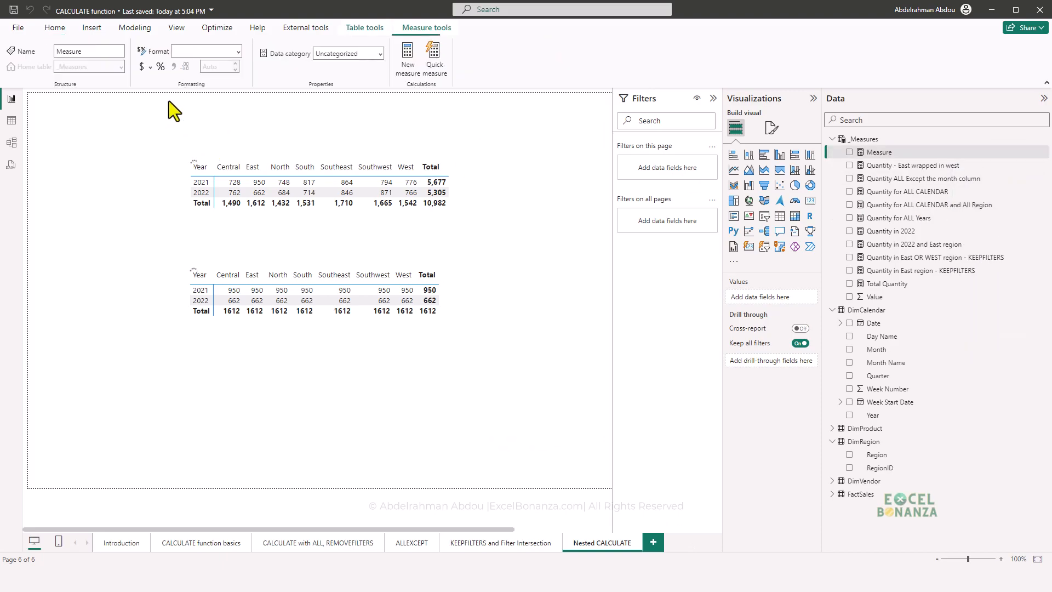
pyautogui.write('Quantity - ALL regions wrapped in East = CALCULATE( CALCULATE([Total Quantity] ,ALL(DimRegion[Region])), DimRegion[Region] ="East" )')
pyautogui.click(177, 114)
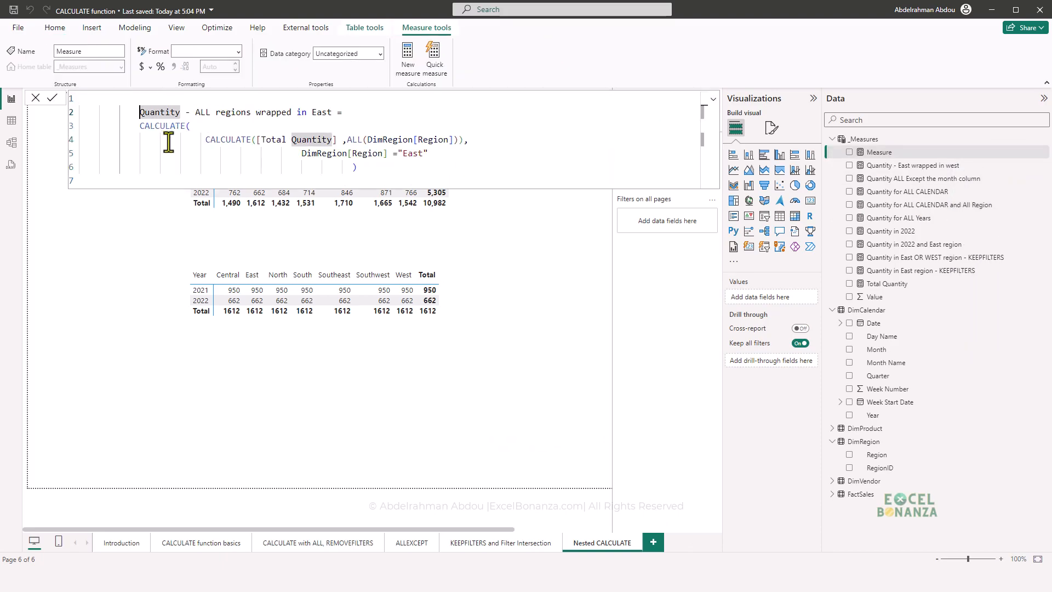
pyautogui.press('Home')
pyautogui.press('BackSpace')
pyautogui.press('BackSpace')
pyautogui.press('Tab')
pyautogui.press('Tab')
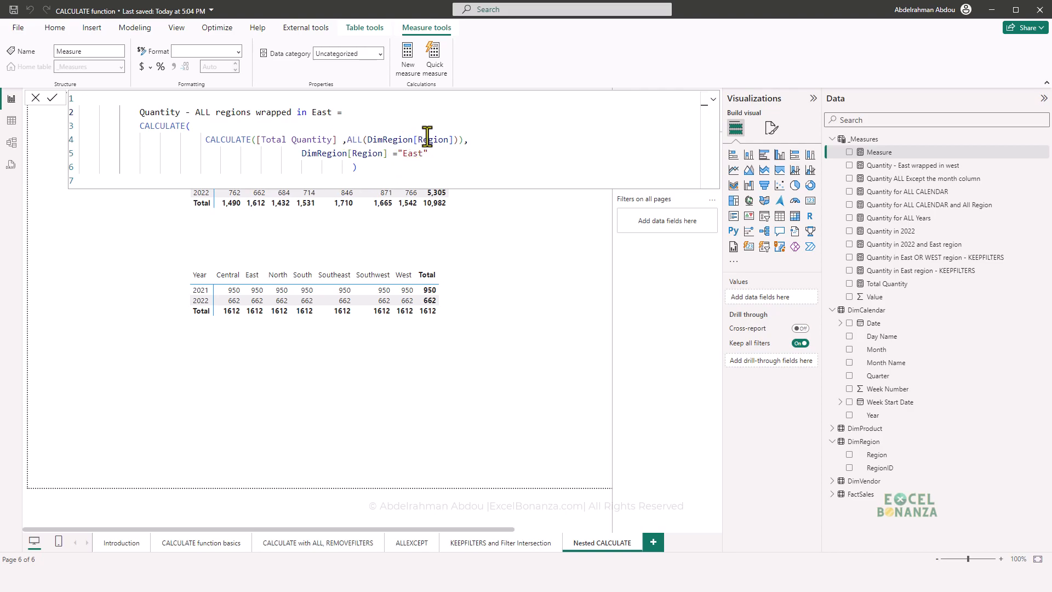
# - Review the inner ALL(DimRegion[Region]) and outer DimRegion[Region] ="East" filters, and commit the measure
pyautogui.moveTo(343, 127); pyautogui.dragTo(458, 147)
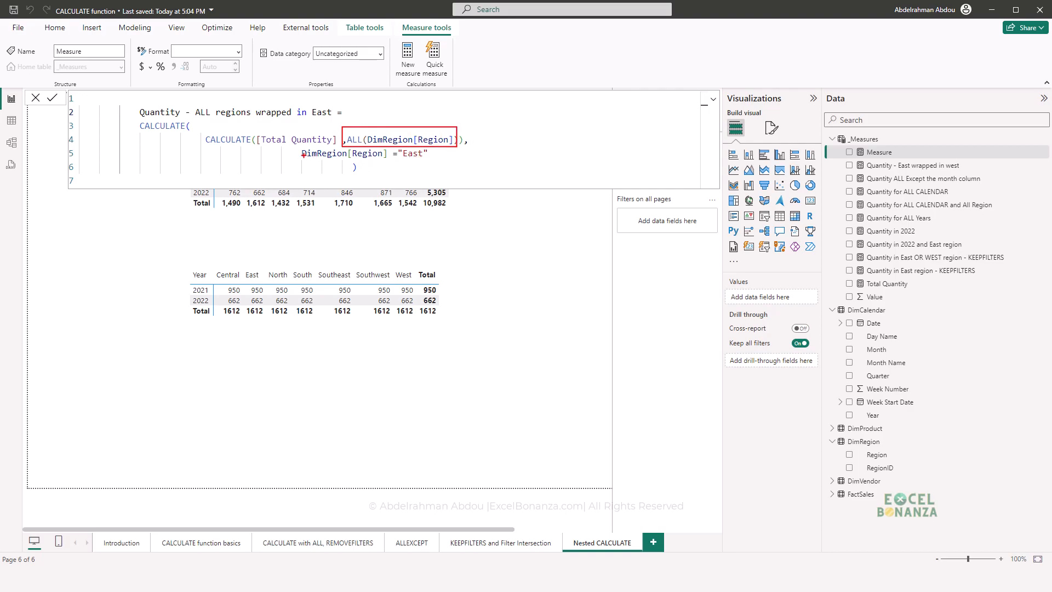
pyautogui.moveTo(291, 147); pyautogui.dragTo(440, 163)
pyautogui.press('Escape')
pyautogui.click(419, 170)
pyautogui.moveTo(433, 156); pyautogui.dragTo(300, 155)
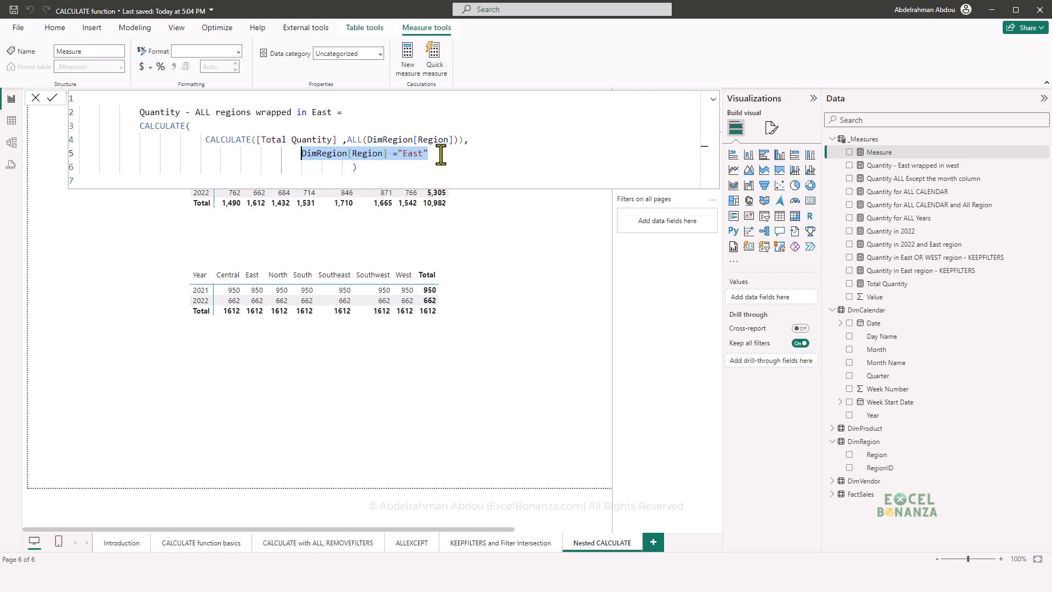
pyautogui.moveTo(464, 139); pyautogui.dragTo(346, 139)
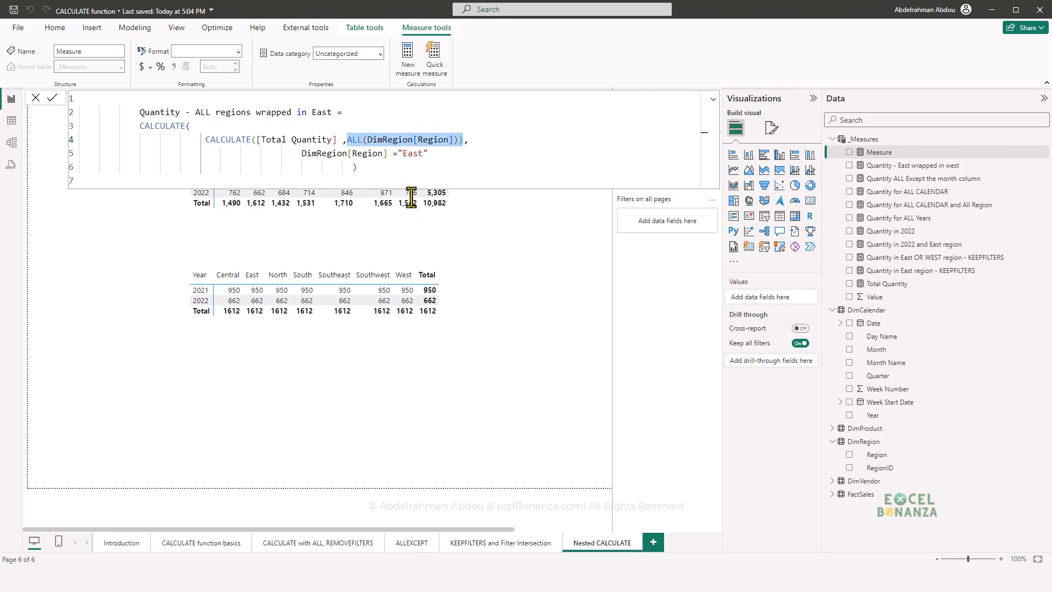
pyautogui.click(437, 162)
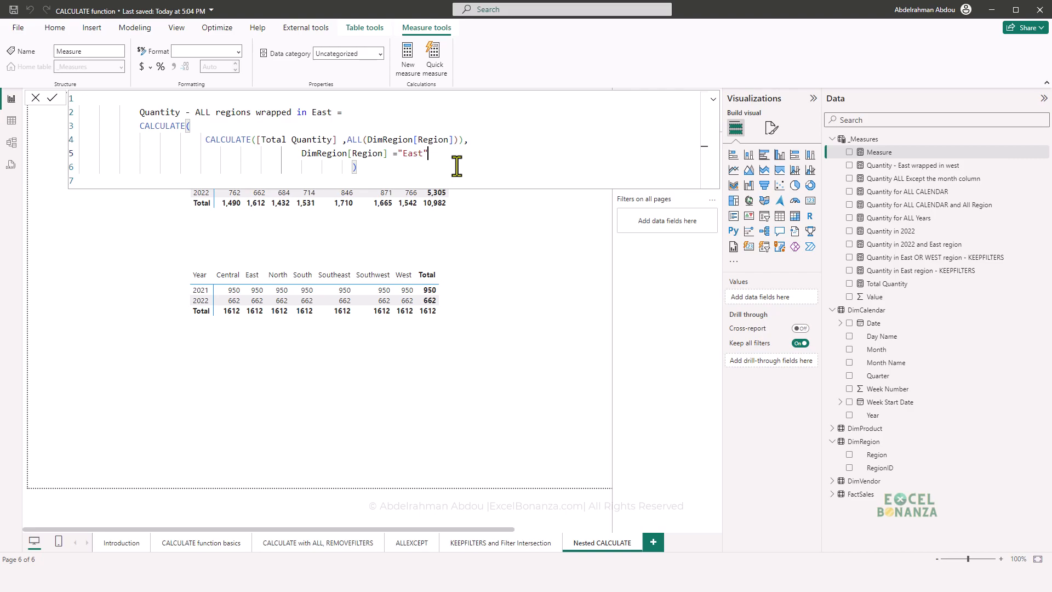
pyautogui.press('Return')
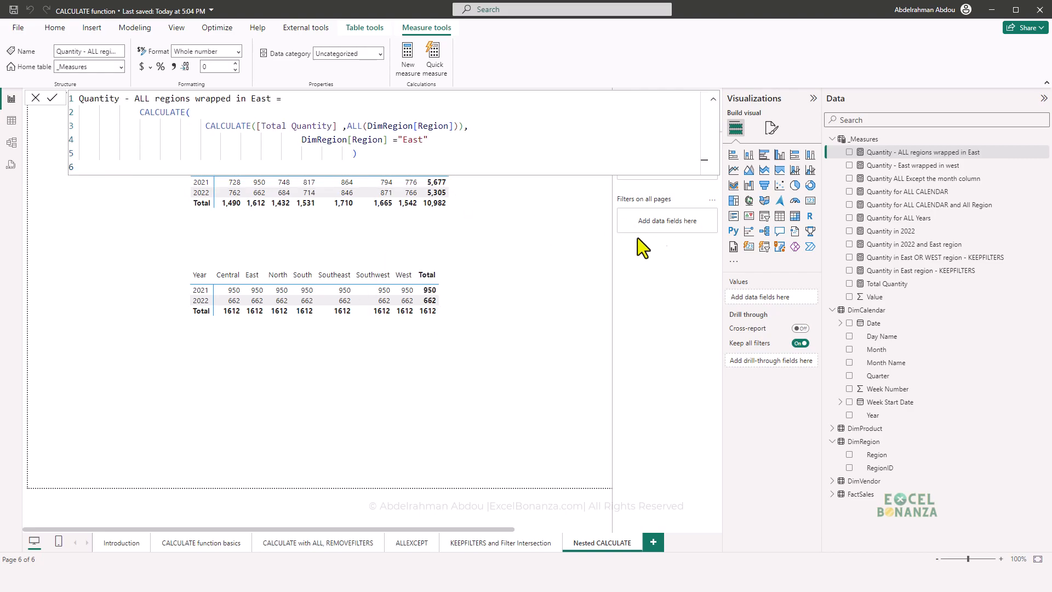
# - Duplicate the Quantity - East wrapped in west matrix below itself and replace the copy's value with Quantity - ALL regions wrapped in East
pyautogui.click(385, 318)
pyautogui.hotkey('ctrl', 'c')
pyautogui.hotkey('ctrl', 'v')
pyautogui.moveTo(385, 320); pyautogui.dragTo(364, 412)
pyautogui.click(367, 410)
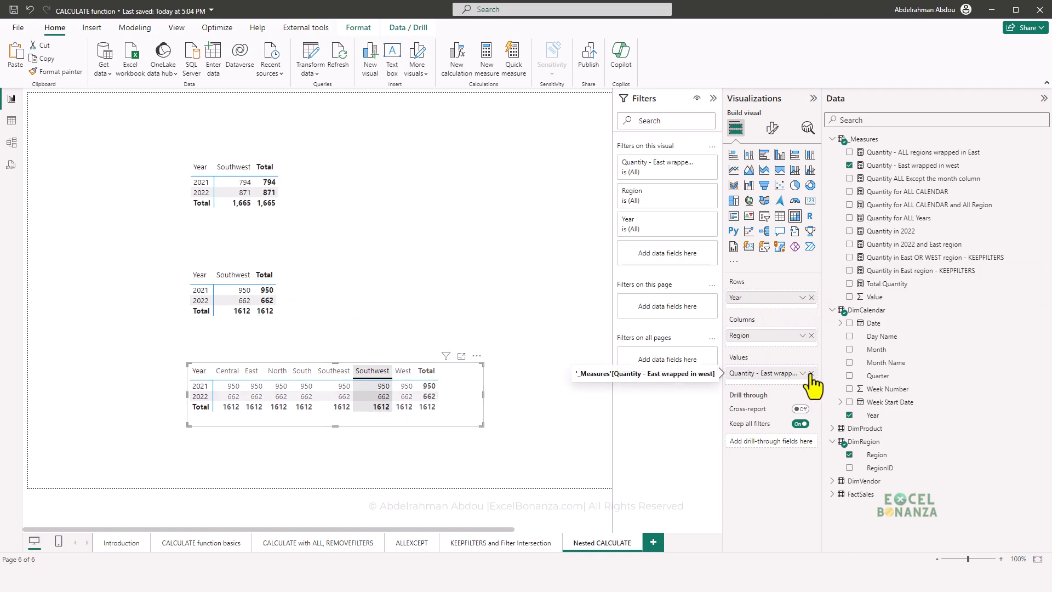
pyautogui.click(811, 374)
pyautogui.moveTo(931, 154); pyautogui.dragTo(784, 379)
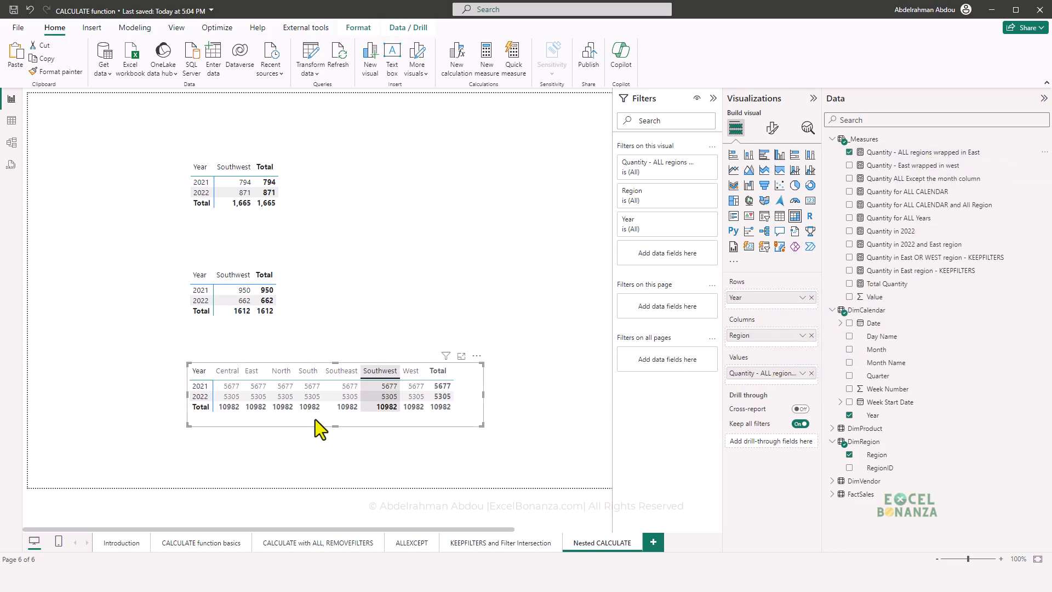
pyautogui.click(314, 419)
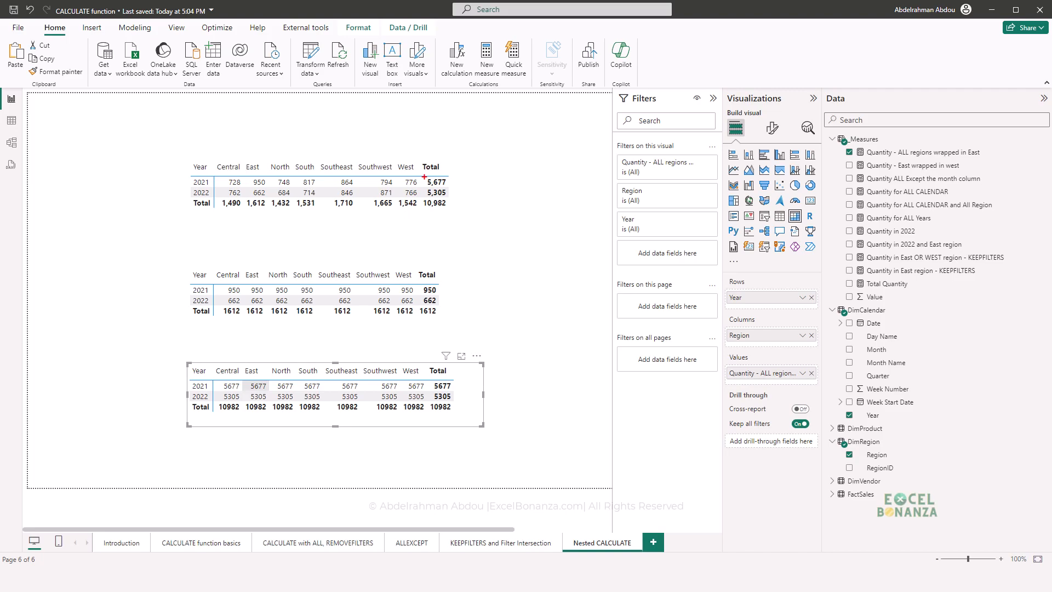
# - Compare the new matrix with the original totals and examine the inner and outer filters of Quantity - ALL regions wrapped in East
pyautogui.moveTo(434, 193); pyautogui.dragTo(450, 210)
pyautogui.click(877, 152)
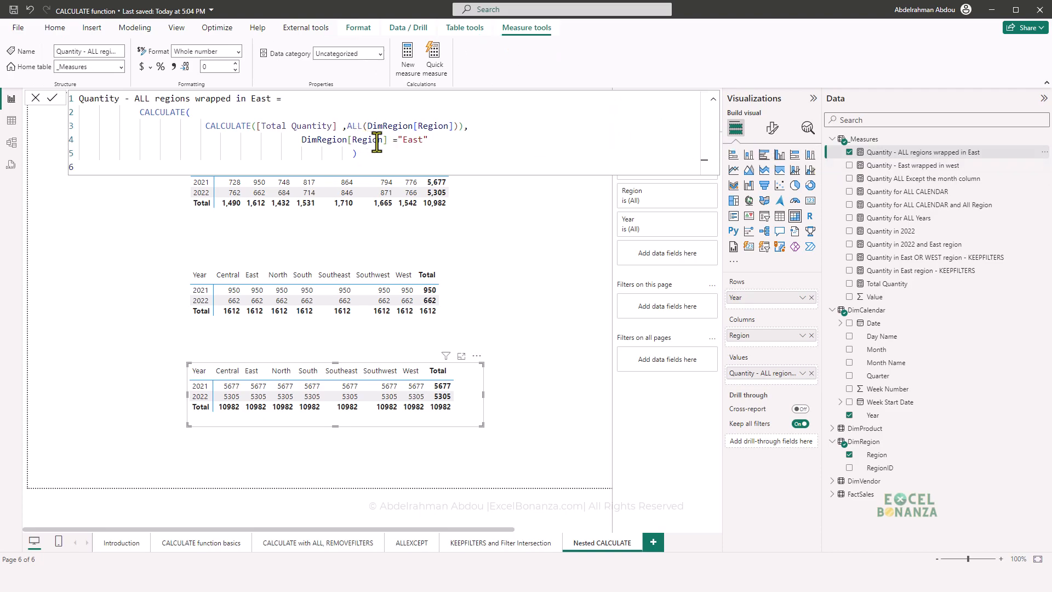
pyautogui.moveTo(429, 141); pyautogui.dragTo(302, 140)
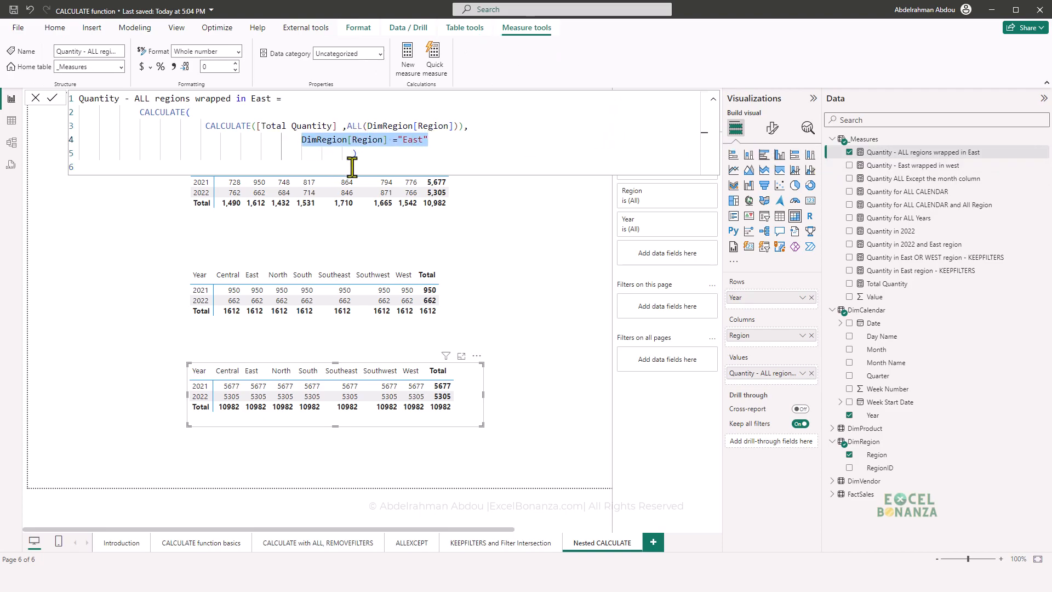
pyautogui.moveTo(349, 126); pyautogui.dragTo(453, 126)
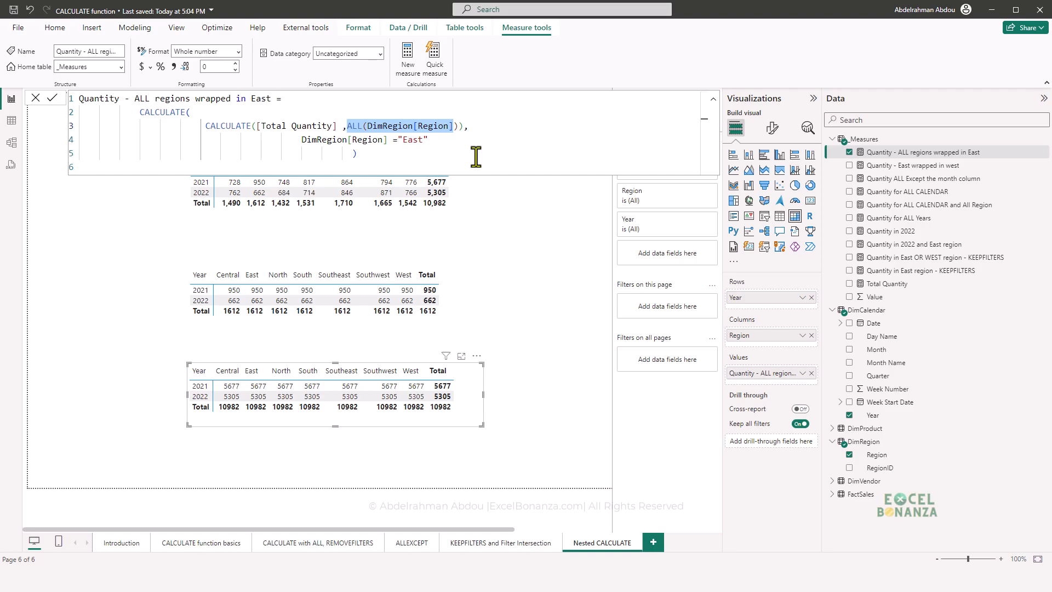
pyautogui.moveTo(428, 140); pyautogui.dragTo(301, 140)
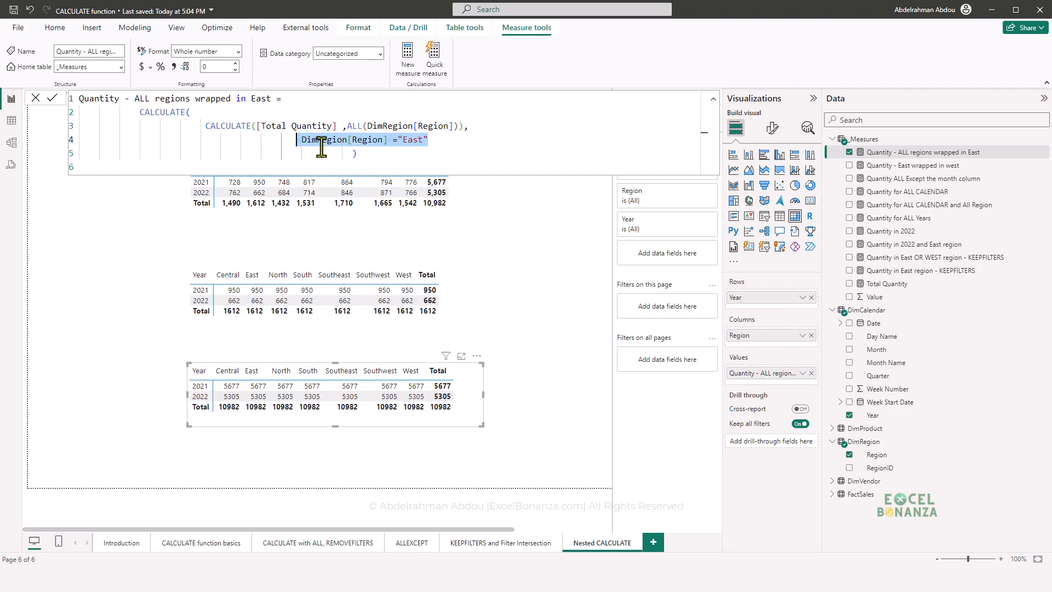
pyautogui.moveTo(464, 127); pyautogui.dragTo(347, 126)
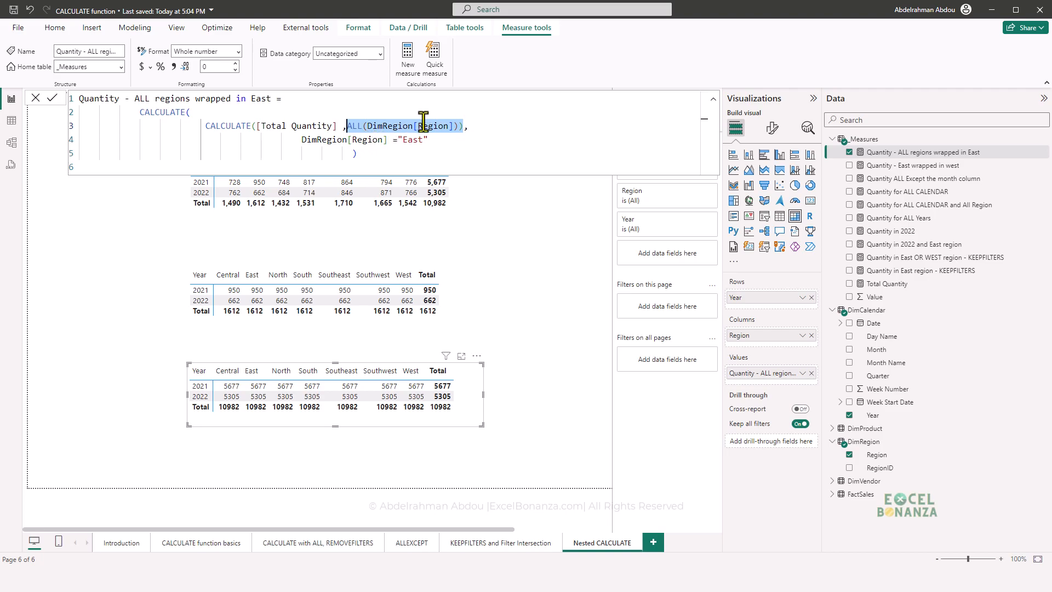
pyautogui.click(349, 374)
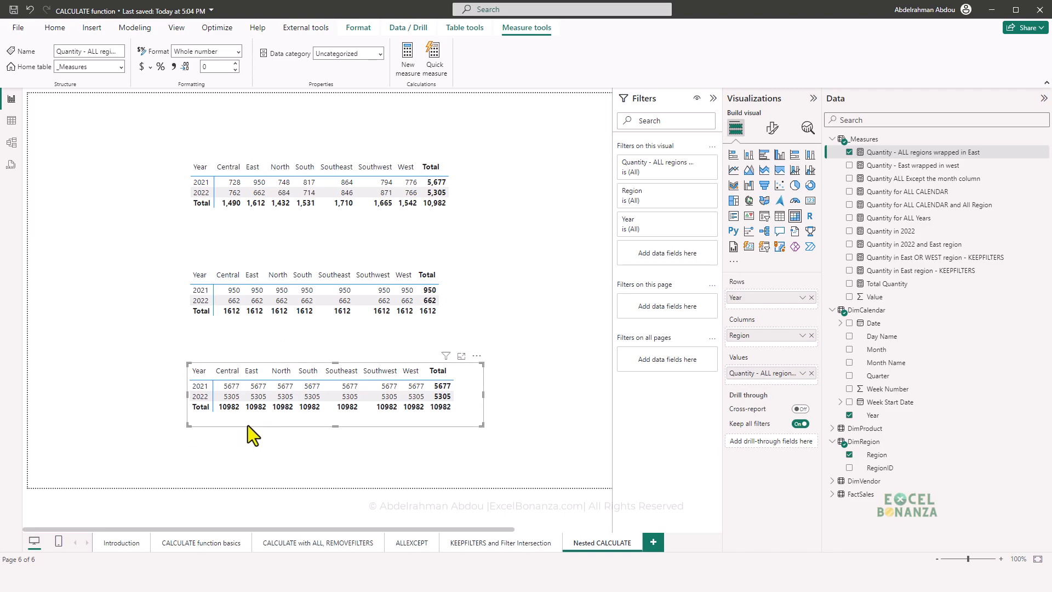
# - Copy the full formula of Quantity - ALL regions wrapped in East into a new measure in _Measures
pyautogui.click(938, 162)
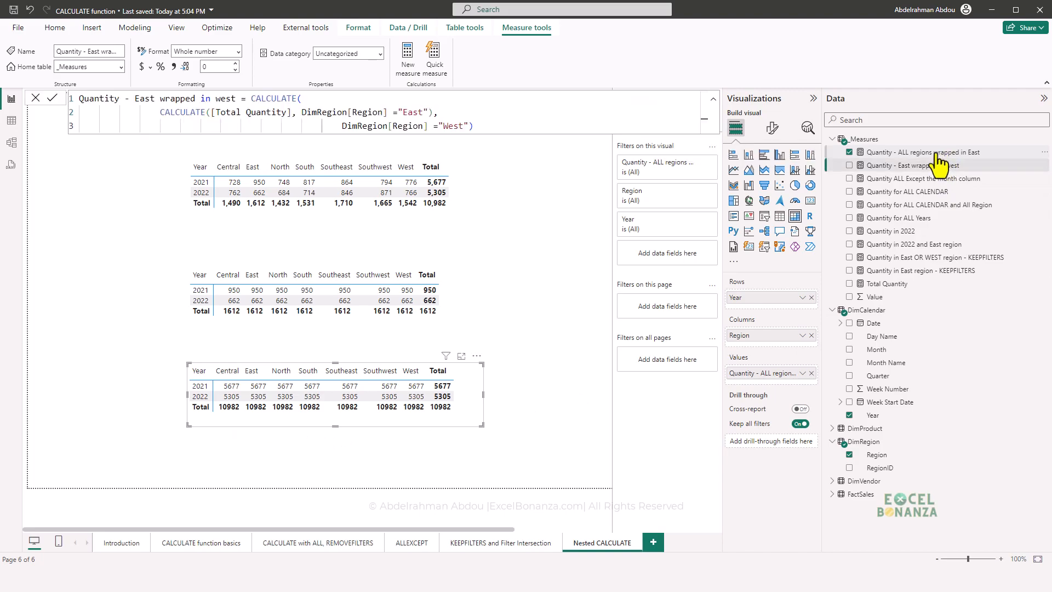
pyautogui.click(935, 154)
pyautogui.moveTo(427, 158); pyautogui.dragTo(54, 95)
pyautogui.hotkey('ctrl', 'c')
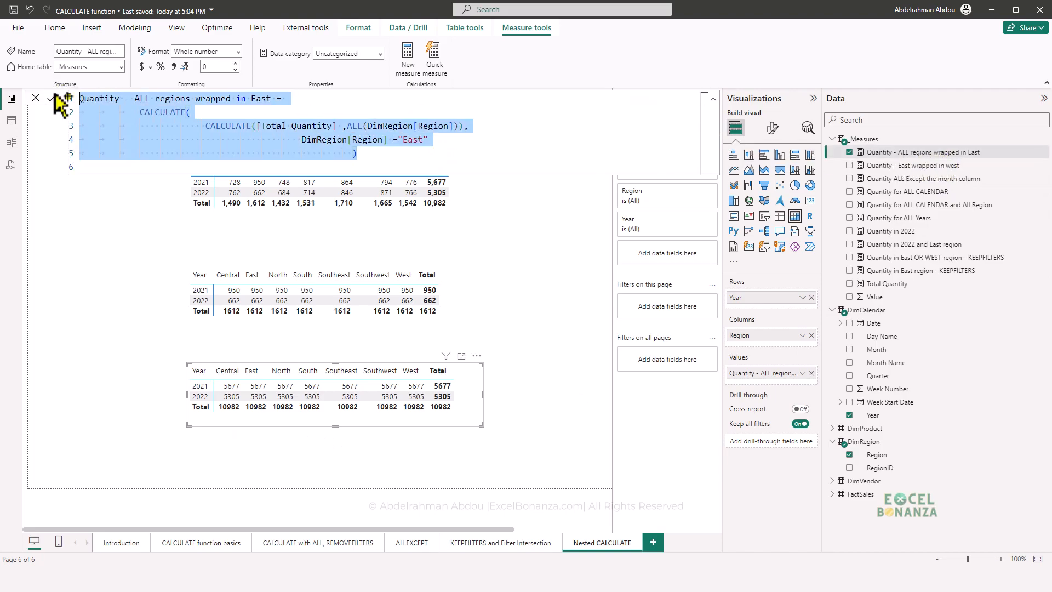
pyautogui.press('Escape')
pyautogui.click(1045, 154)
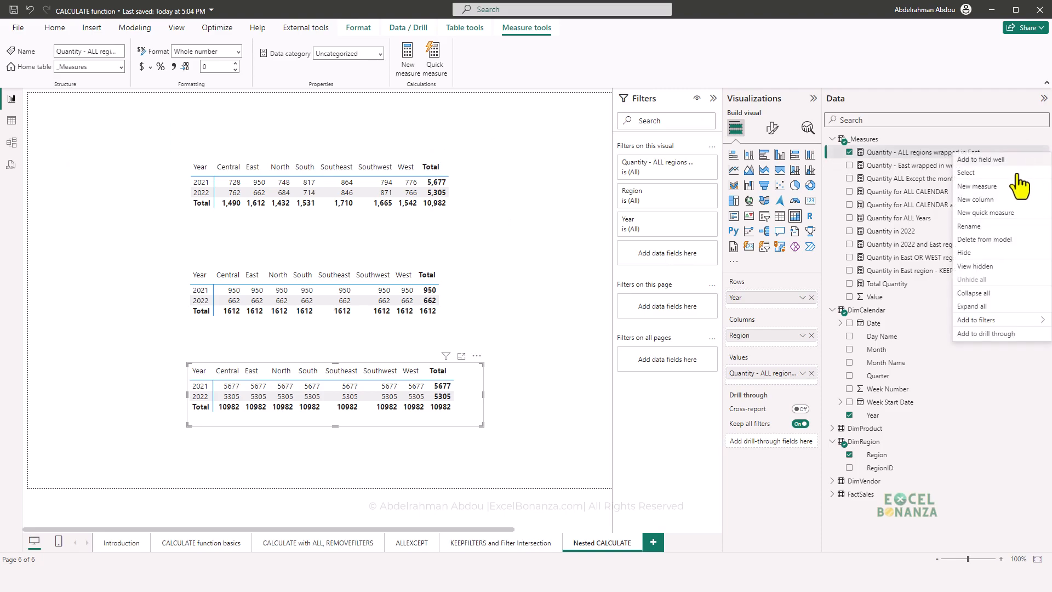
pyautogui.click(999, 188)
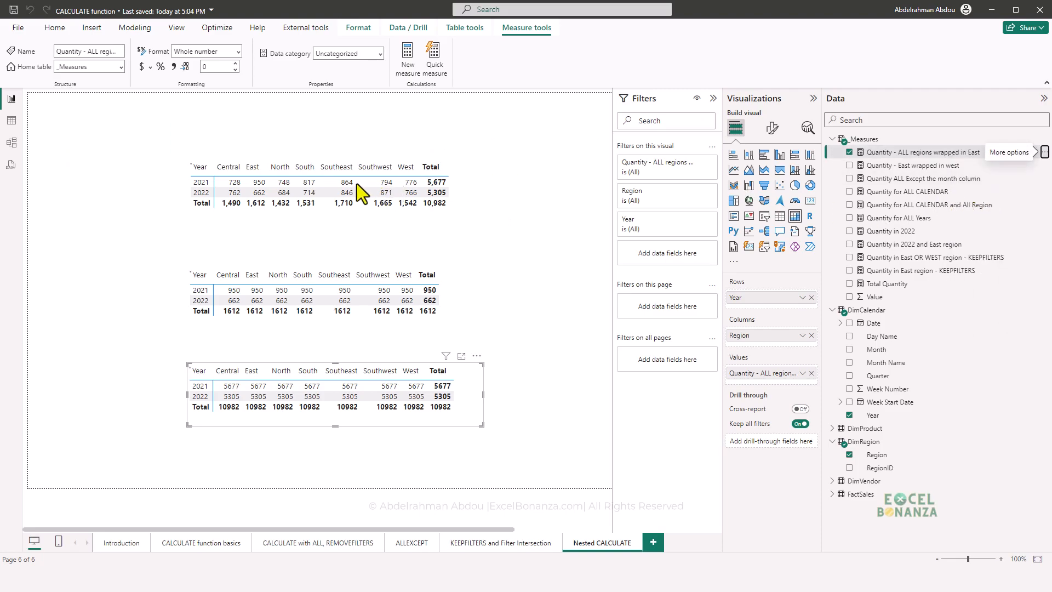
pyautogui.hotkey('ctrl', 'v')
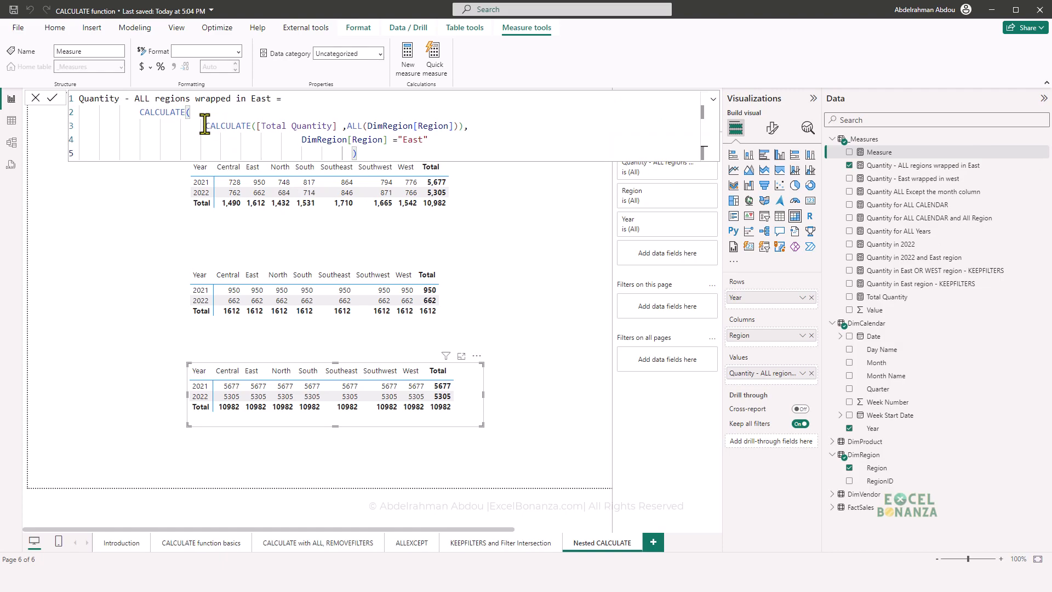
# - Swap the filters, placing DimRegion[Region] ="East" in the inner CALCULATE and ALL(DimRegion[Region]) in the outer one, indented further
pyautogui.moveTo(349, 126); pyautogui.dragTo(301, 140)
pyautogui.moveTo(414, 143); pyautogui.dragTo(538, 140)
pyautogui.hotkey('ctrl', 'x')
pyautogui.click(347, 125)
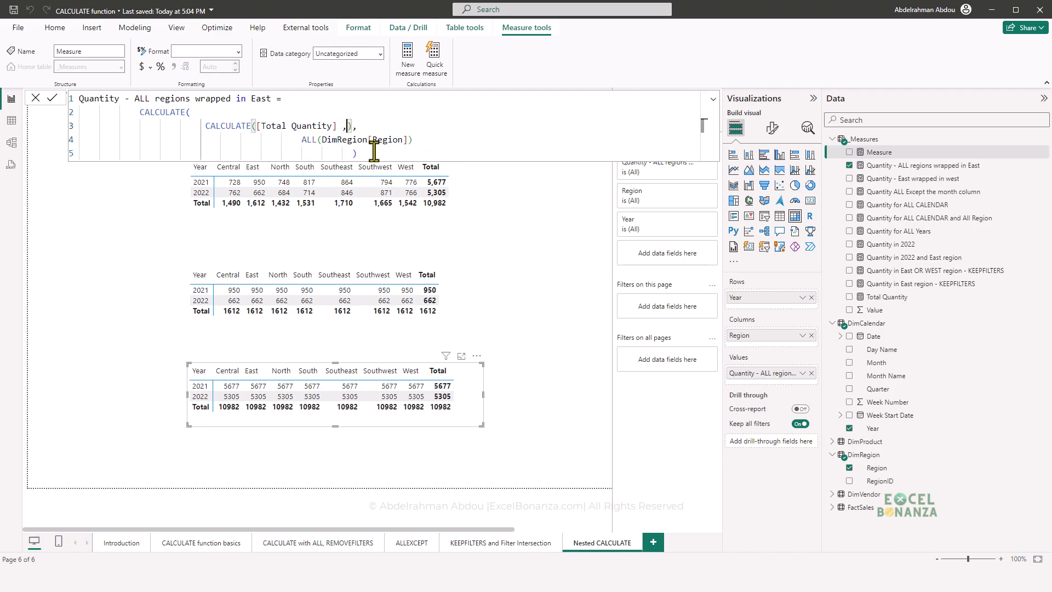
pyautogui.hotkey('ctrl', 'v')
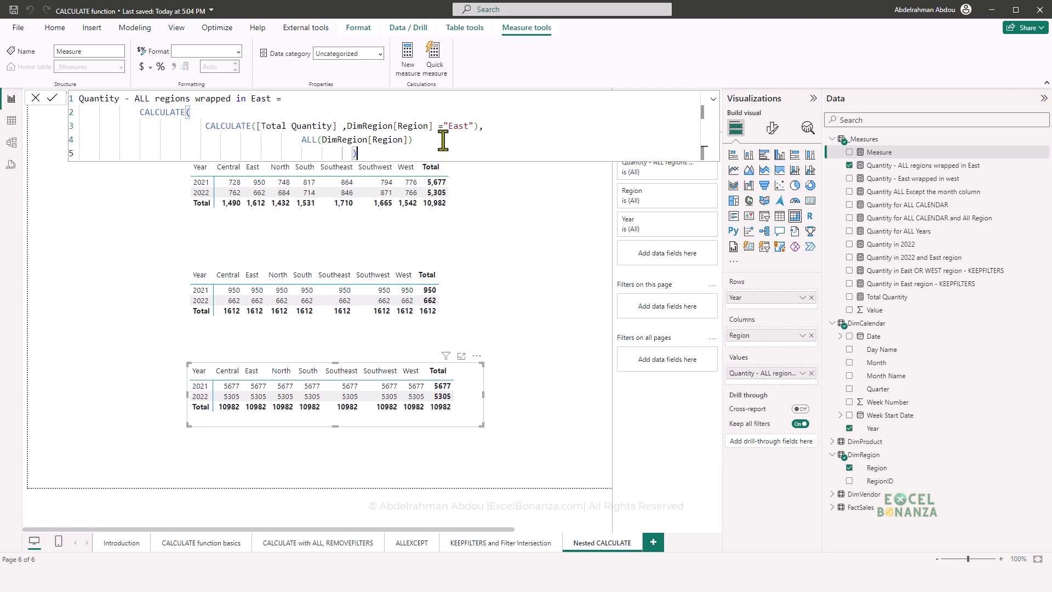
pyautogui.click(302, 140)
pyautogui.press('Tab')
pyautogui.press('Tab')
pyautogui.press('Tab')
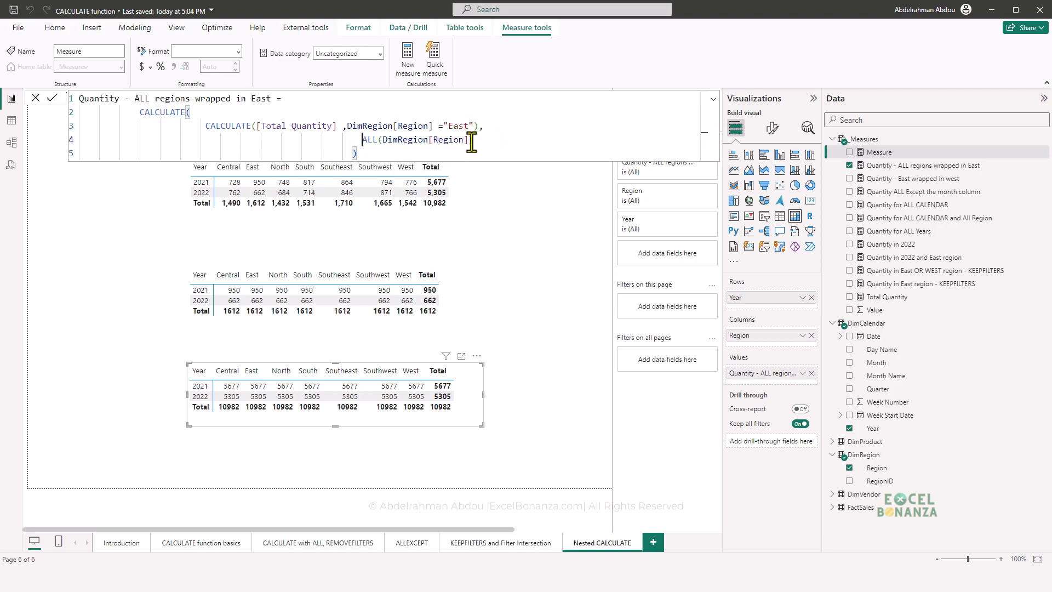
# - Review the swapped filters and try to commit the measure under the name Quantity - ALL regions wrapped in East
pyautogui.moveTo(467, 142); pyautogui.dragTo(347, 141)
pyautogui.moveTo(474, 126); pyautogui.dragTo(347, 125)
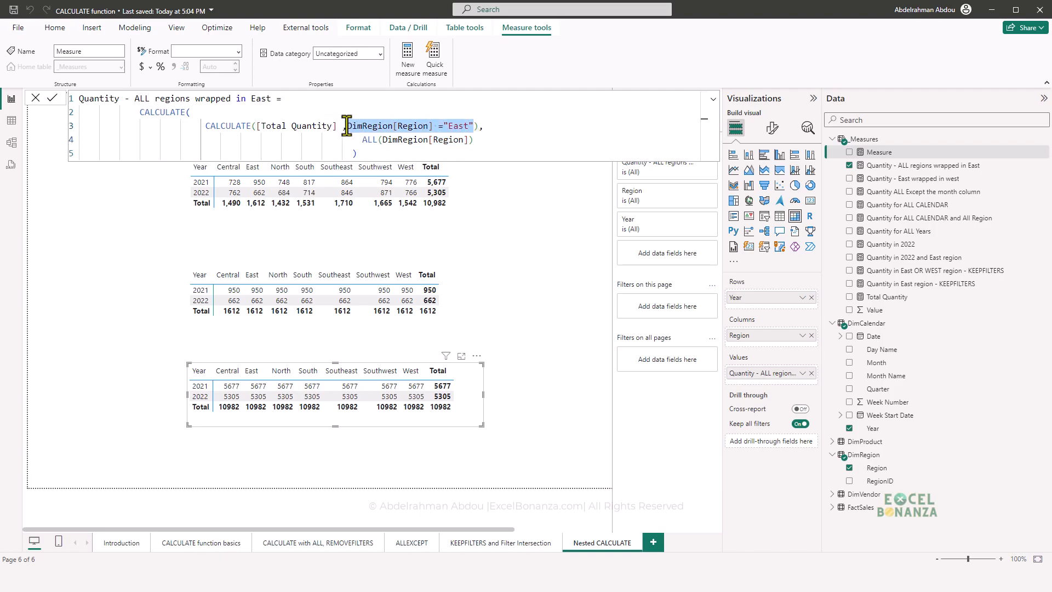
pyautogui.click(495, 147)
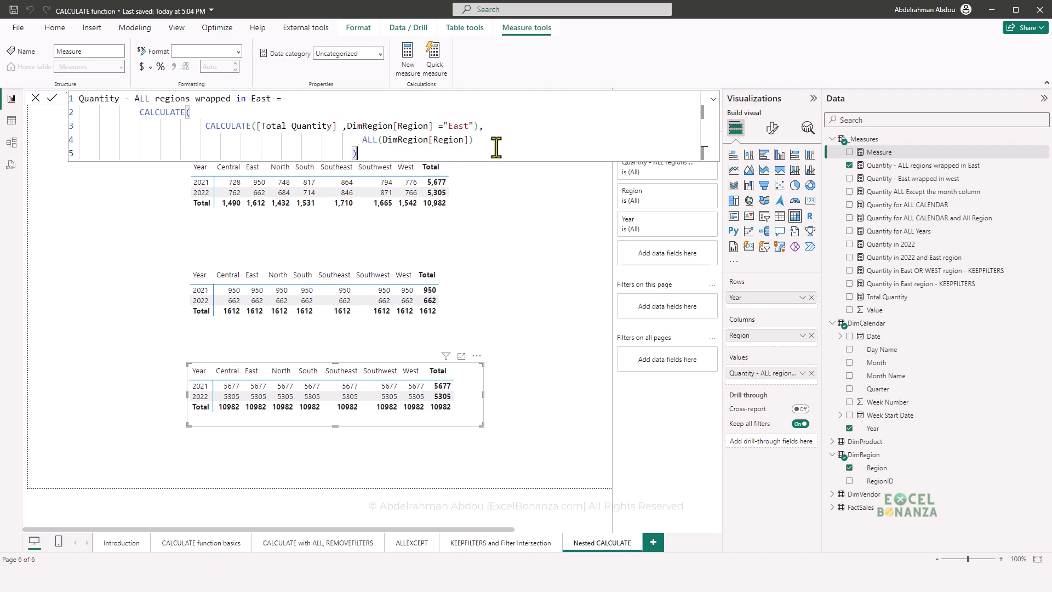
pyautogui.press('Return')
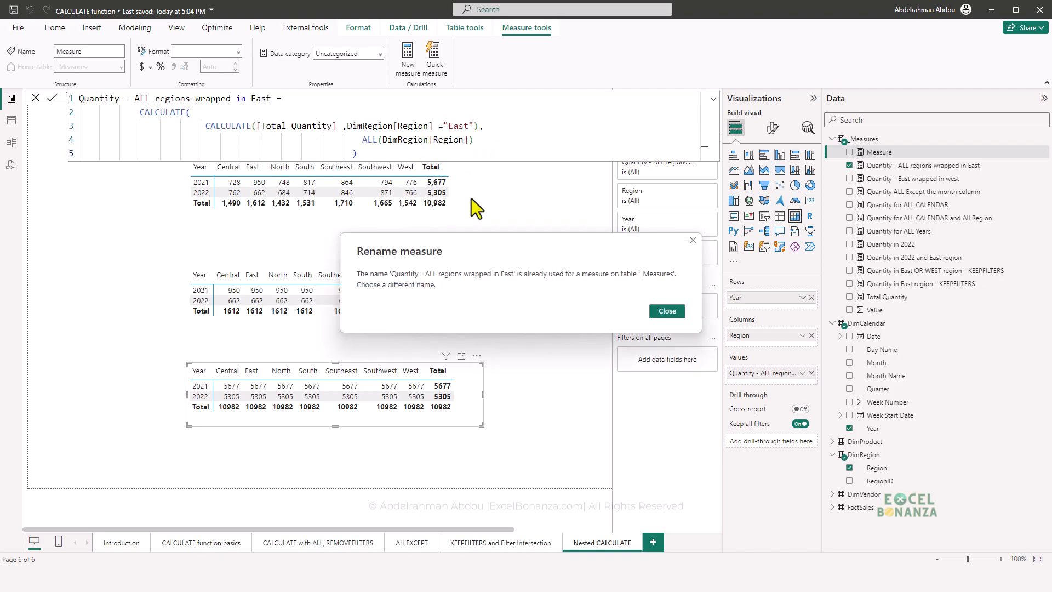
pyautogui.click(660, 308)
# - Rename the measure in its formula as "Quantity - East wrapped in All regions" and commit it
pyautogui.doubleClick(201, 100)
pyautogui.moveTo(276, 100); pyautogui.dragTo(133, 101)
pyautogui.press('capslock')
pyautogui.press('capslock')
pyautogui.write('East wrapped in All ')
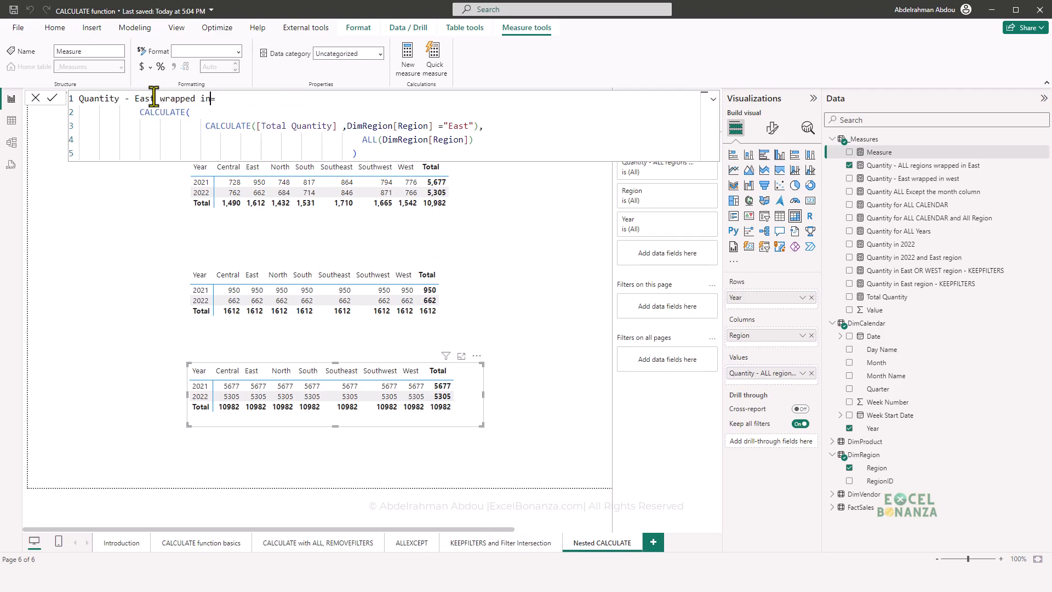
pyautogui.write('re')
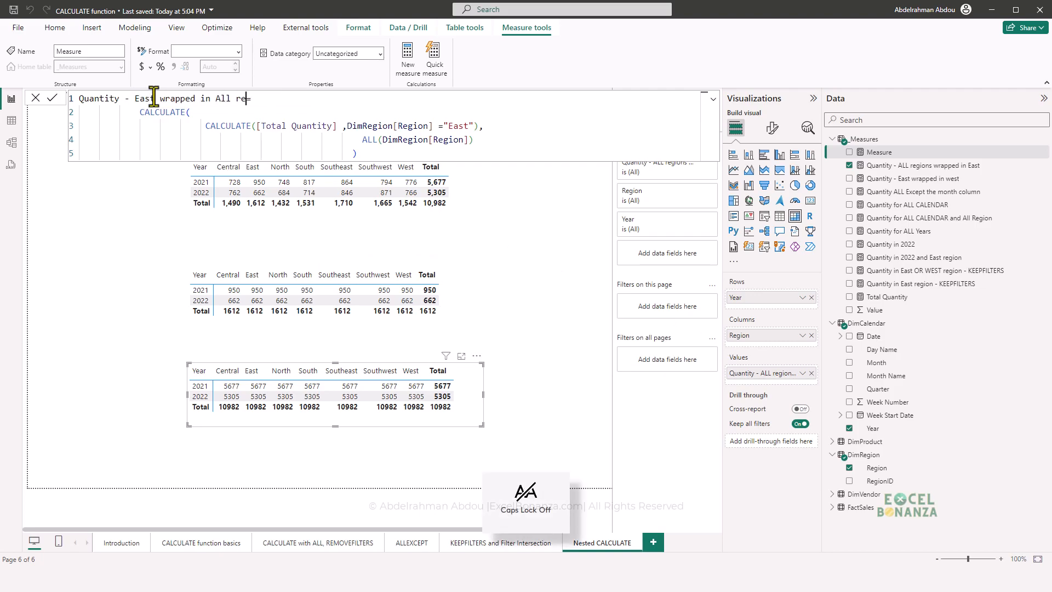
pyautogui.write('gions')
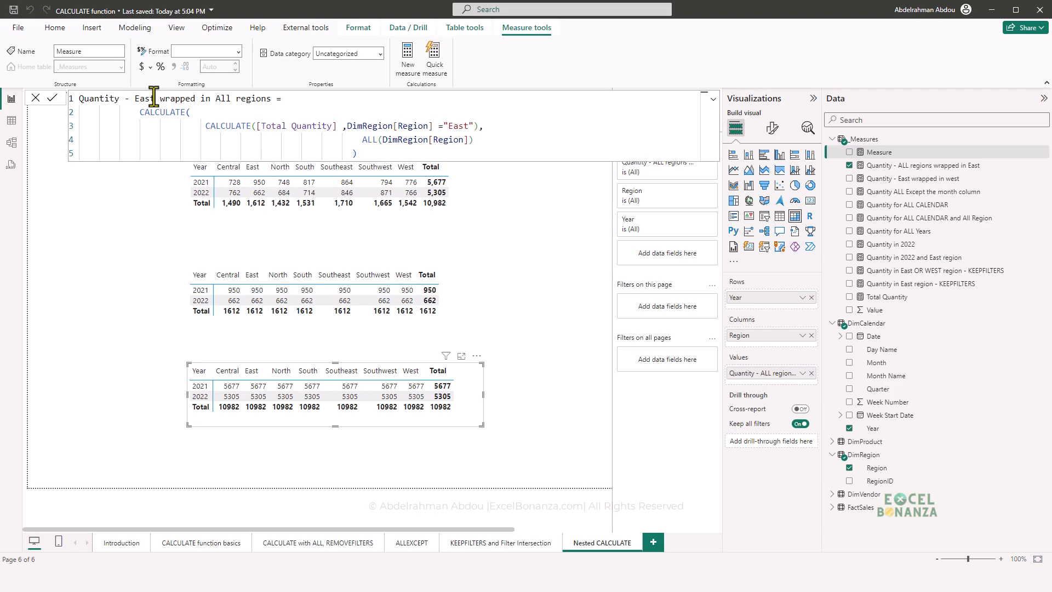
pyautogui.press('Return')
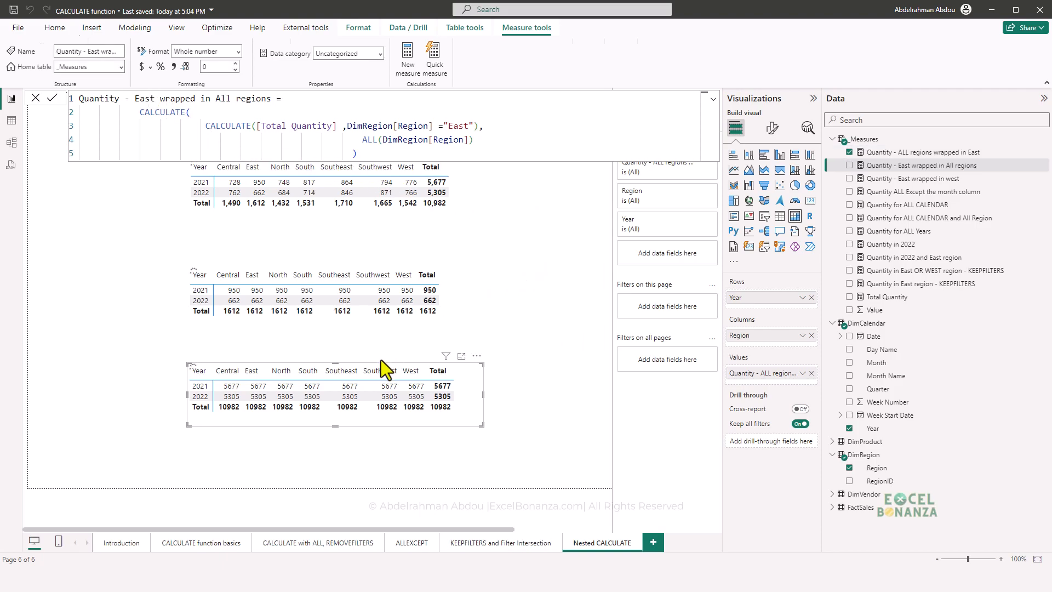
# - Duplicate the lowest matrix beneath the original and replace the copy's value measure with Quantity - East wrapped in All regions
pyautogui.moveTo(373, 360); pyautogui.dragTo(348, 344)
pyautogui.hotkey('ctrl', 'c')
pyautogui.hotkey('ctrl', 'v')
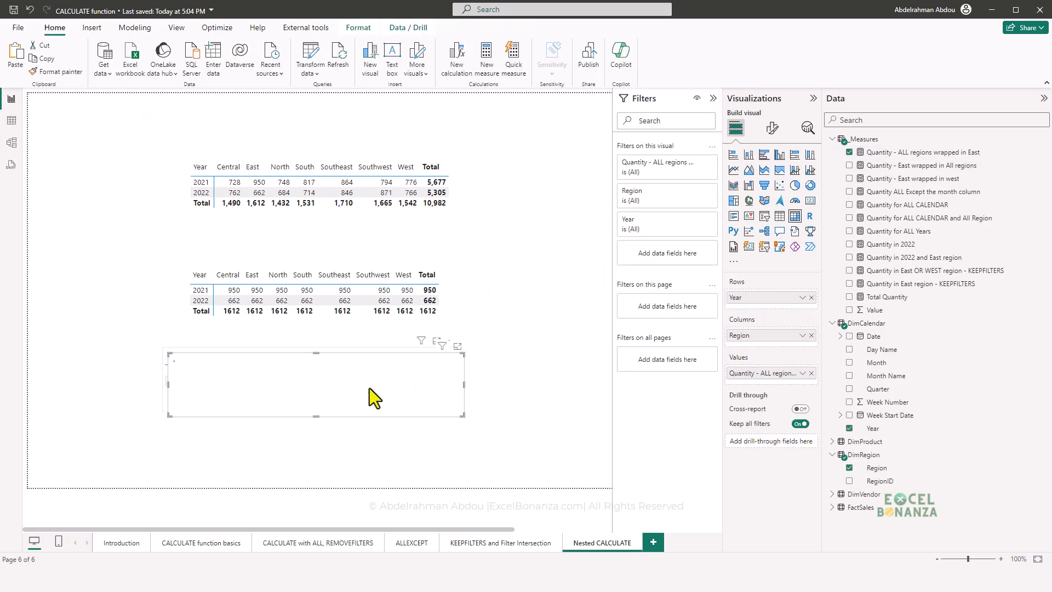
pyautogui.moveTo(358, 409); pyautogui.dragTo(354, 462)
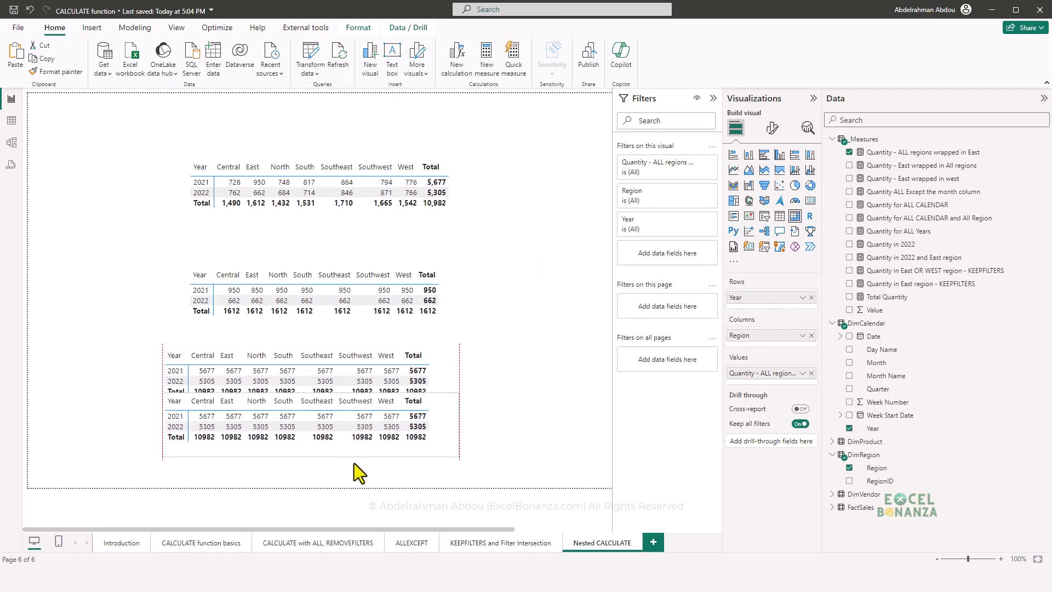
pyautogui.click(812, 374)
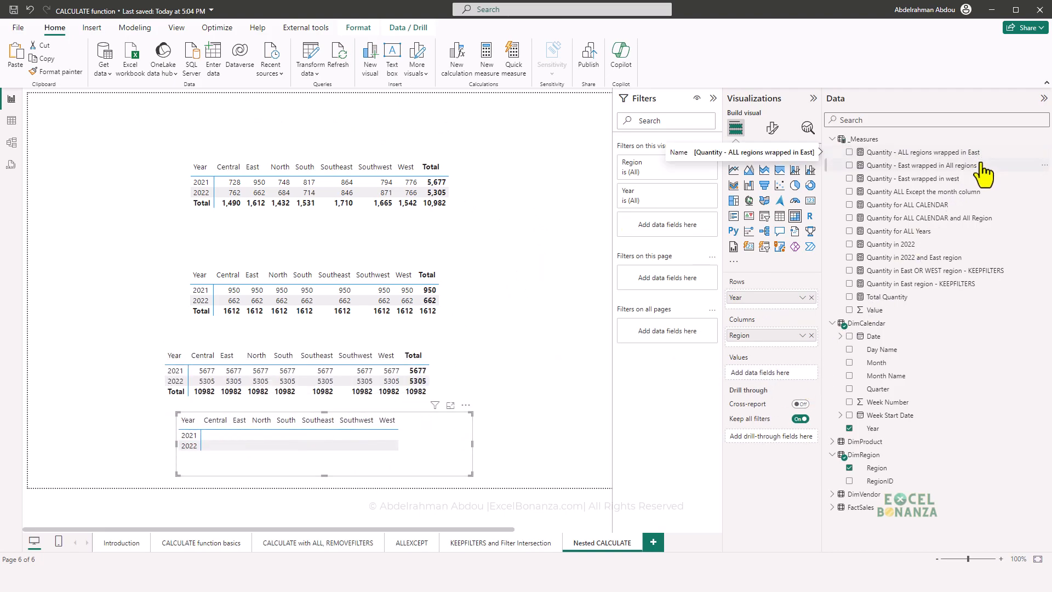
pyautogui.moveTo(965, 170); pyautogui.dragTo(390, 462)
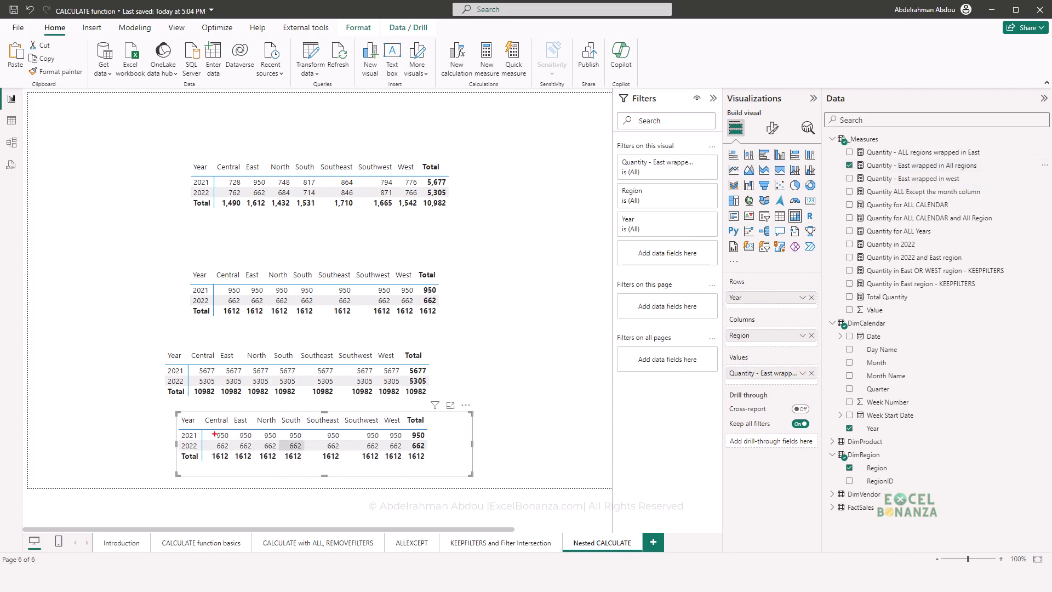
# - Compare the new matrix with the first matrix's East column, and examine the outer ALL and inner East filters in the Quantity - East wrapped in All regions formula
pyautogui.moveTo(211, 431); pyautogui.dragTo(233, 451)
pyautogui.moveTo(252, 177); pyautogui.dragTo(271, 199)
pyautogui.click(916, 166)
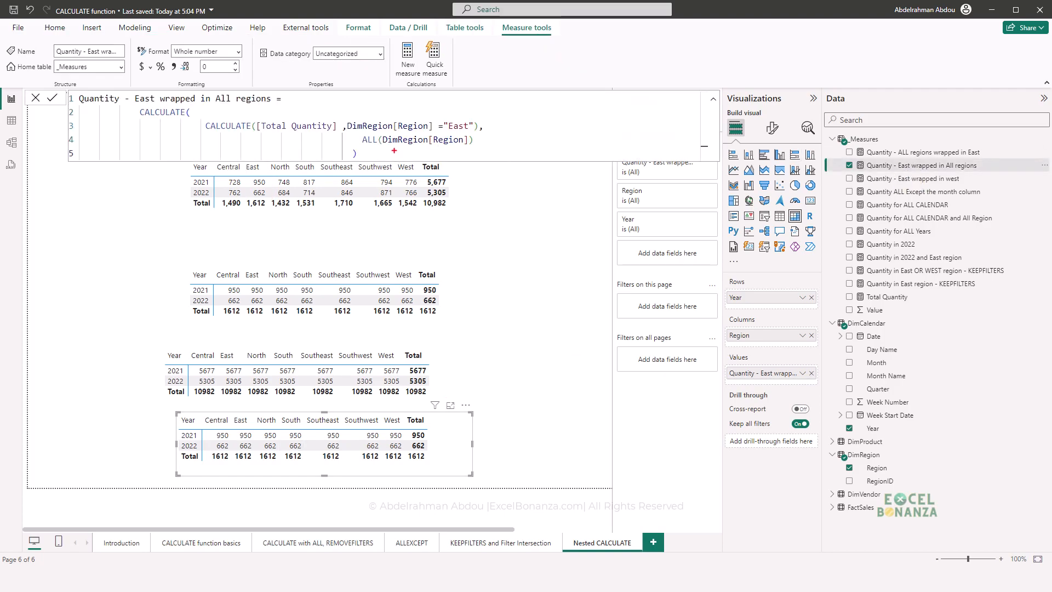
pyautogui.moveTo(357, 133)
pyautogui.mouseDown()
pyautogui.moveTo(391, 148)
pyautogui.moveTo(467, 152)
pyautogui.mouseUp()
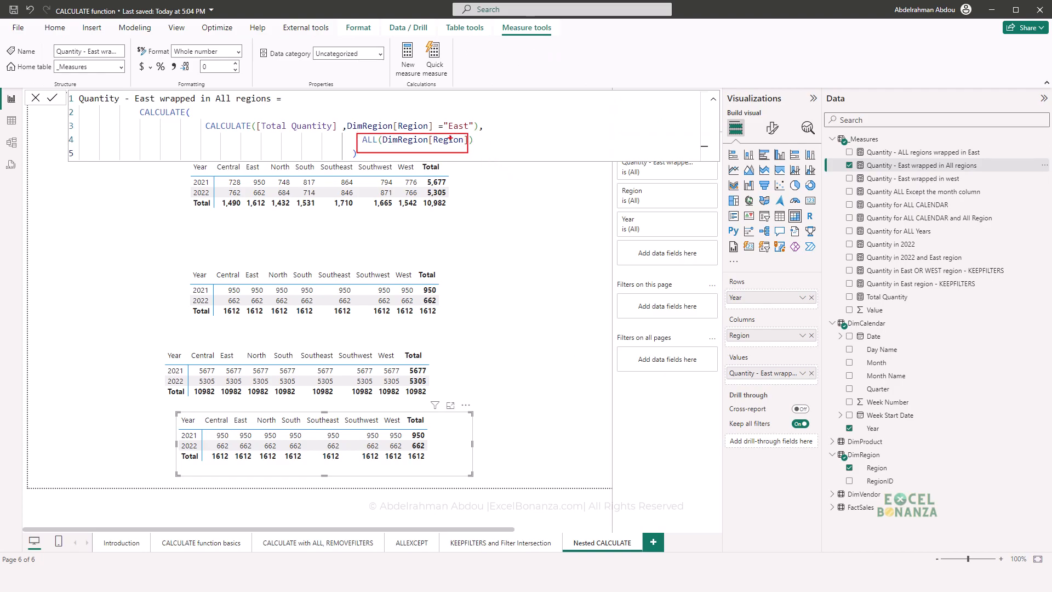
pyautogui.moveTo(342, 116); pyautogui.dragTo(475, 132)
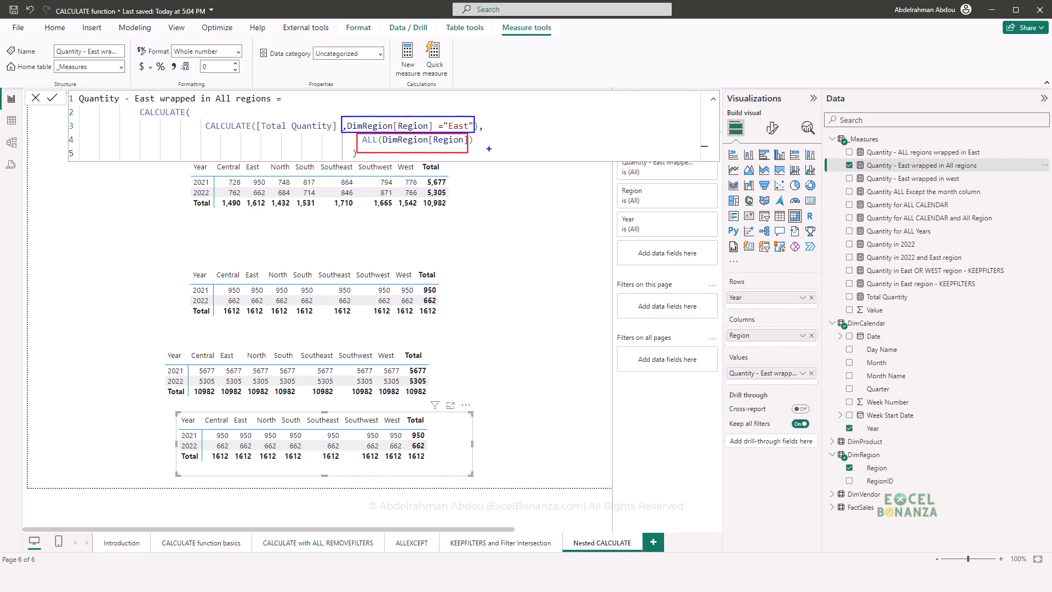